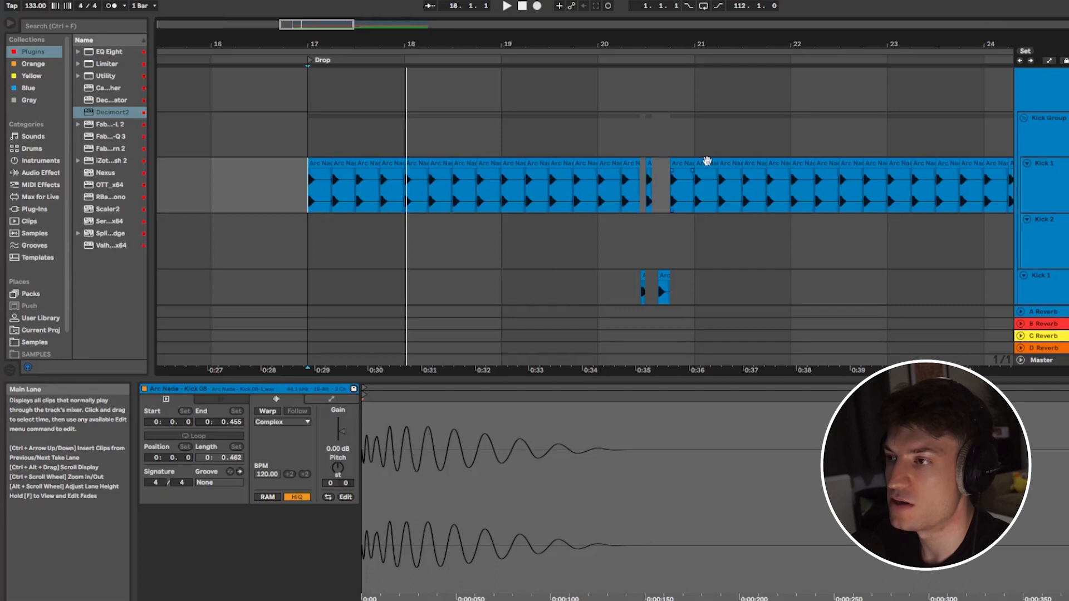
# Step: Set the arrangement's fixed grid to 1/16 for the kick pattern around bar 20
pyautogui.click(670, 166)
pyautogui.scroll(5, 671, 165)
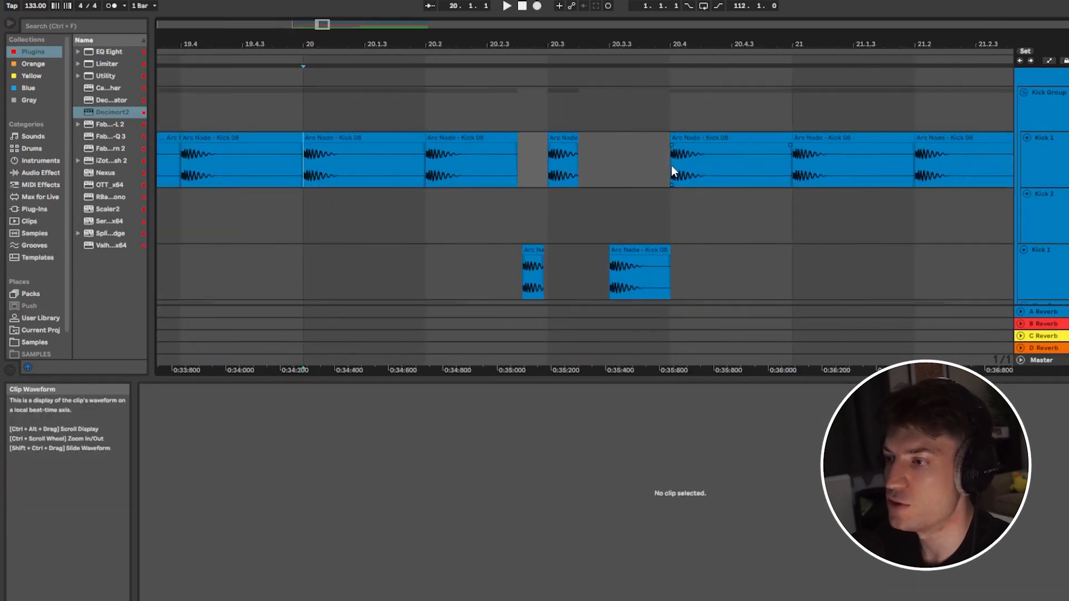
pyautogui.rightClick(586, 218)
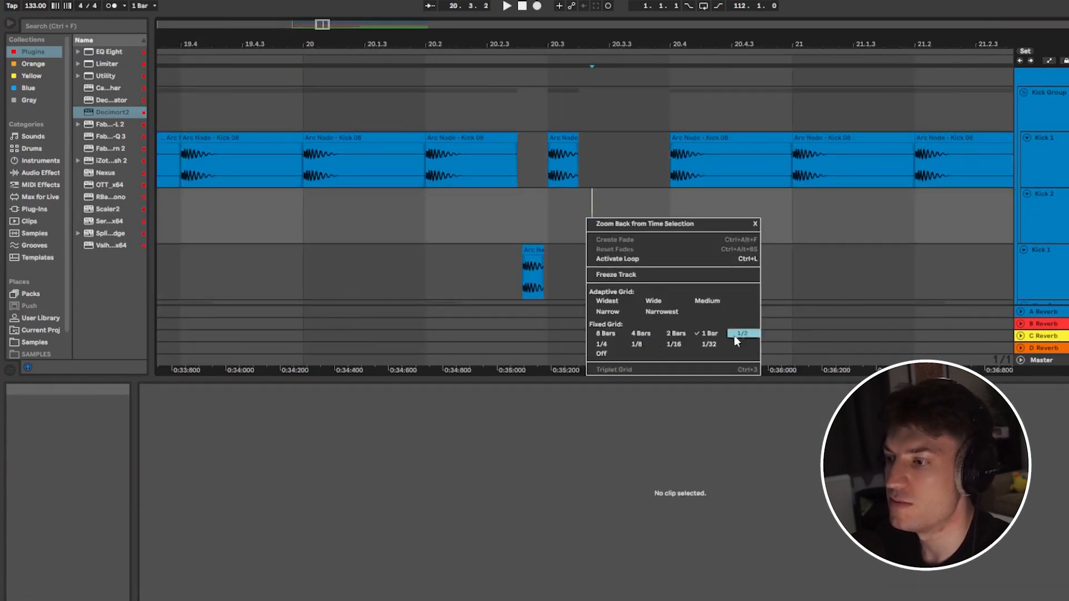
pyautogui.click(646, 341)
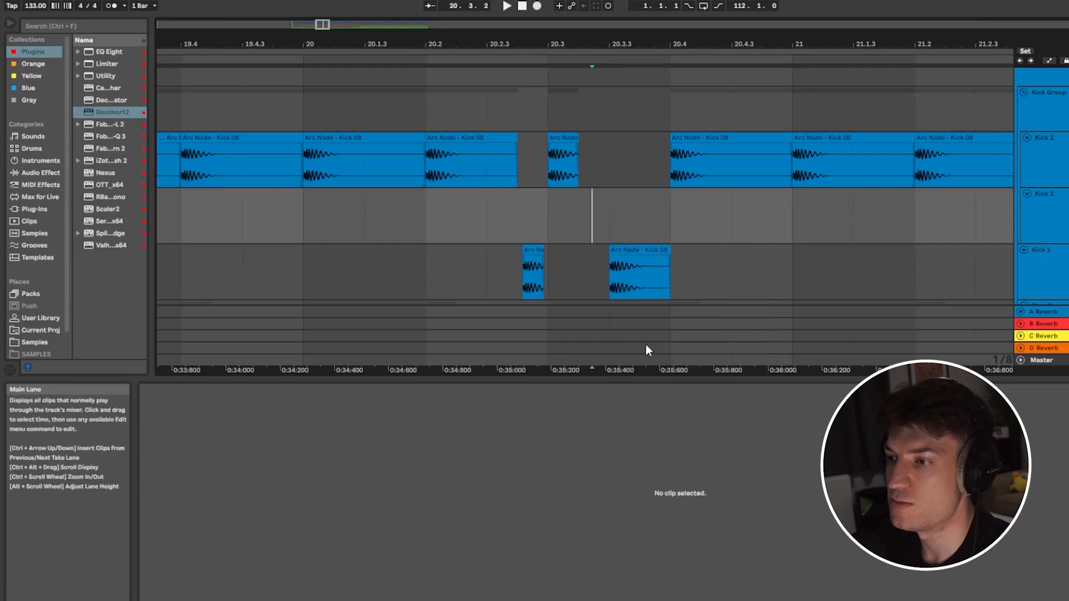
pyautogui.rightClick(593, 220)
pyautogui.click(680, 341)
# Step: Play back the kick pattern from bar 20, including the extra hits on the third kick track
pyautogui.press('space')
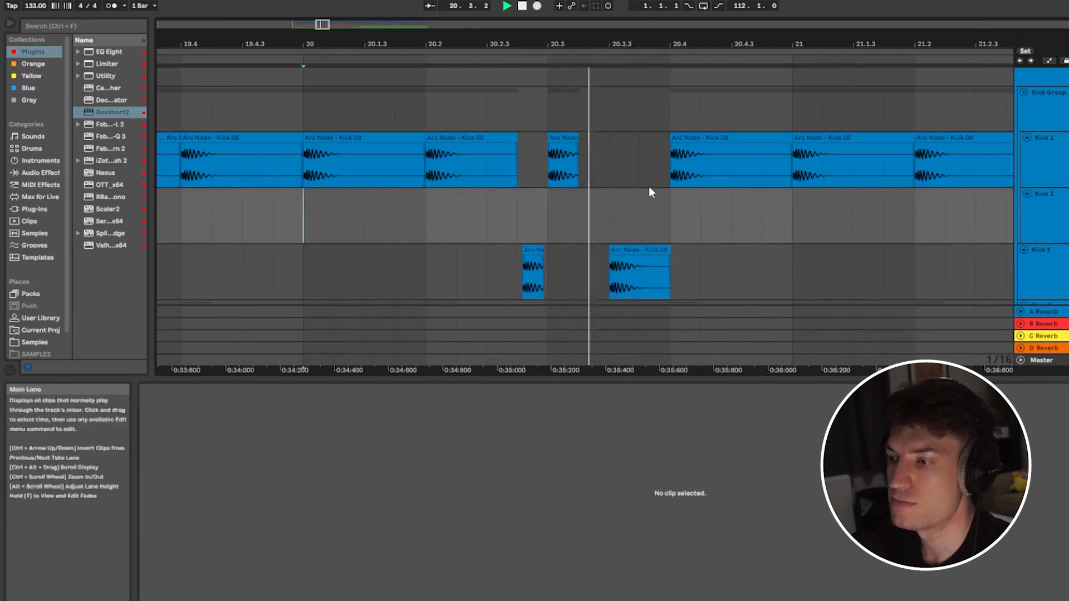
pyautogui.press('space')
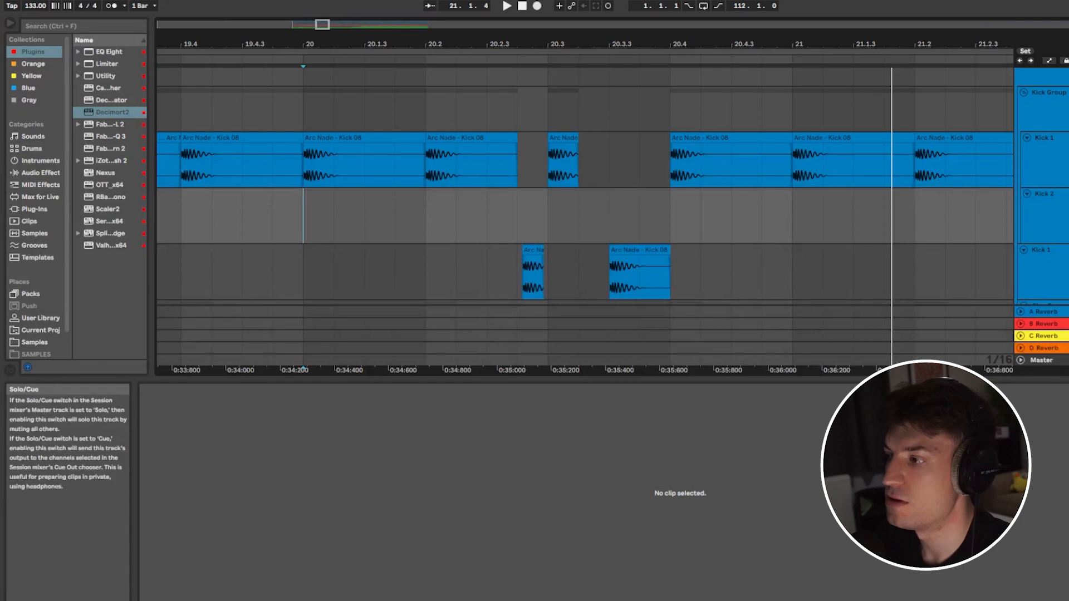
pyautogui.press('space')
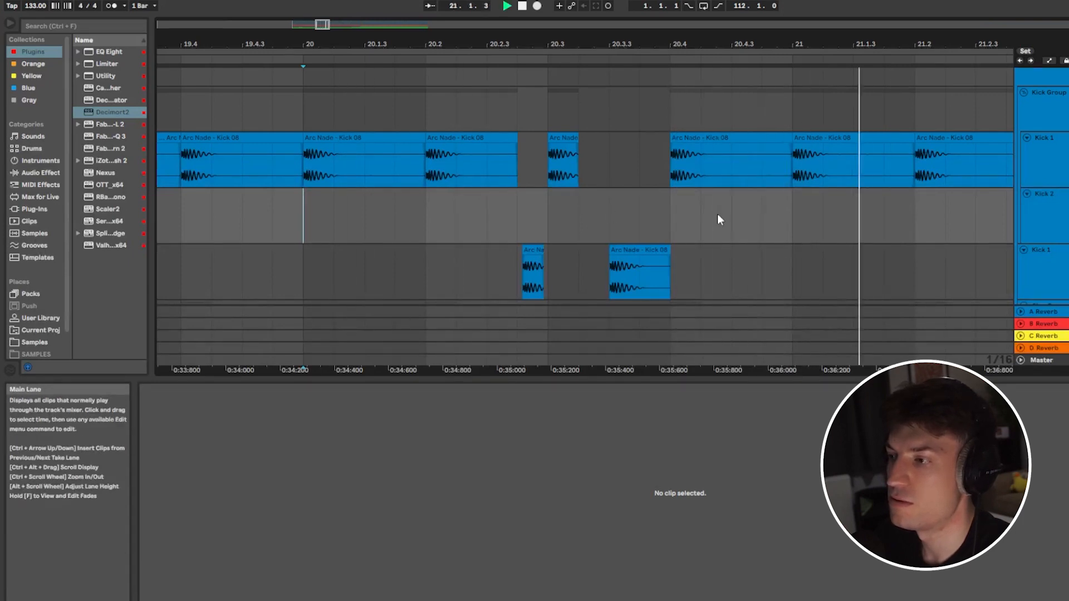
pyautogui.scroll(-3, 746, 200)
pyautogui.press('space')
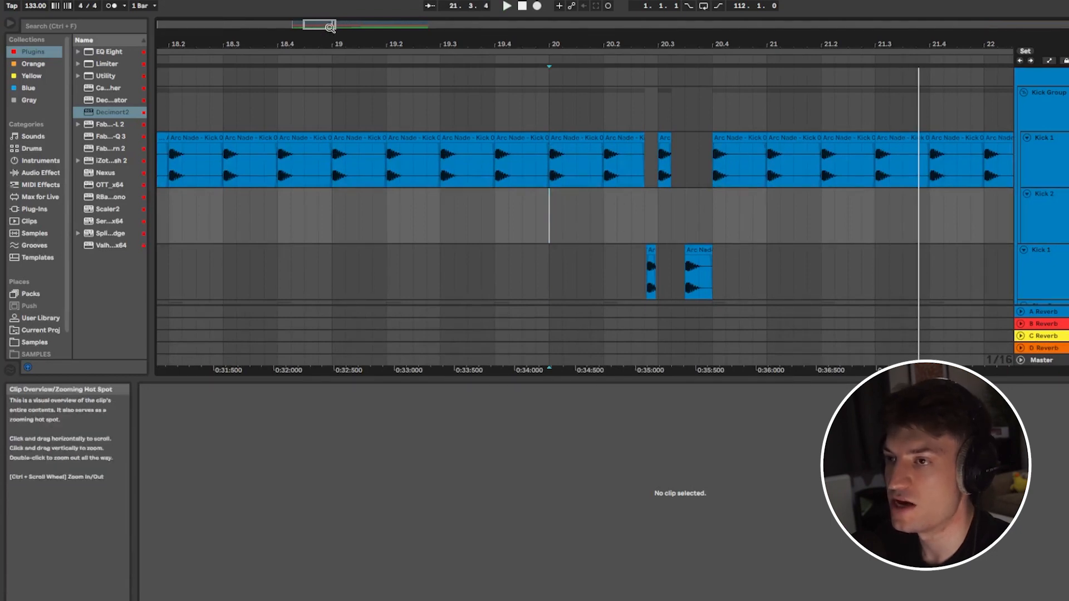
pyautogui.moveTo(335, 25); pyautogui.dragTo(396, 25)
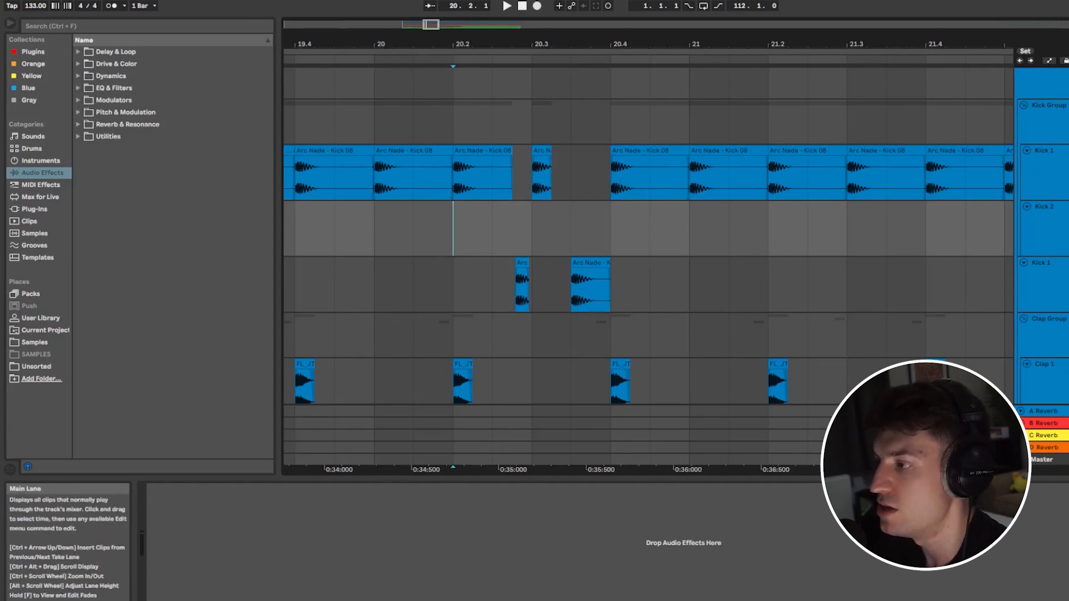
pyautogui.press('space')
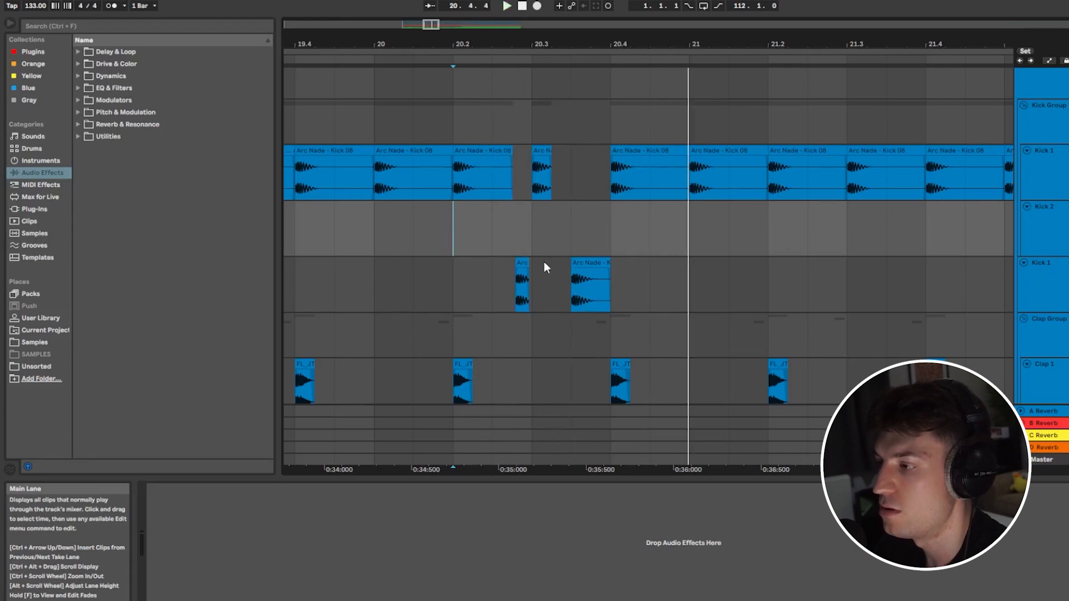
pyautogui.click(1047, 292)
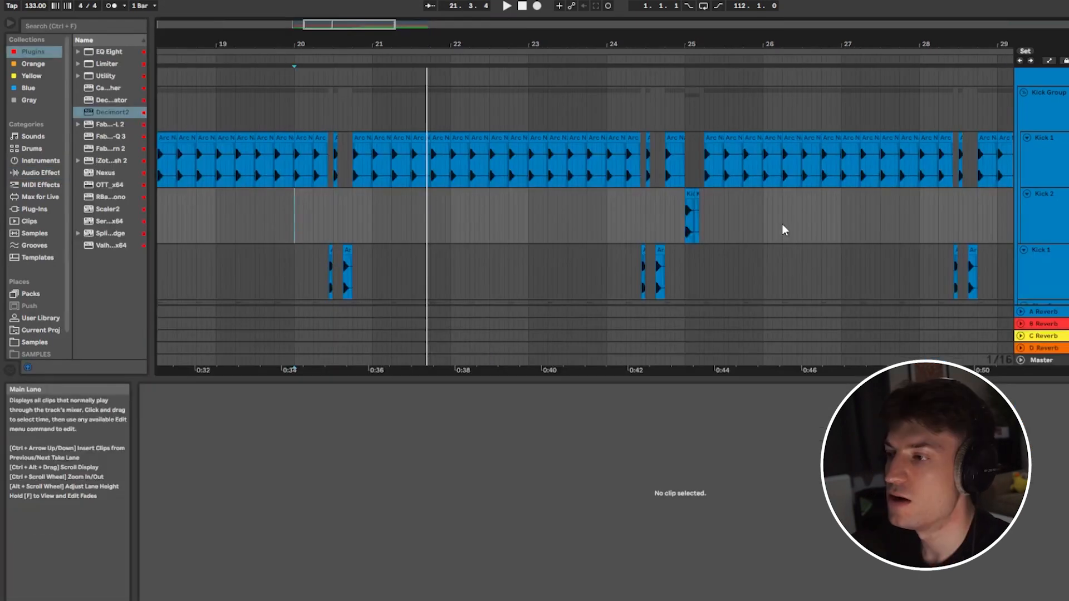
# Step: Examine the Kick 2 clips that fill the gap in Kick 1 at bar 25, and compare them with the whole drop
pyautogui.scroll(3, 783, 225)
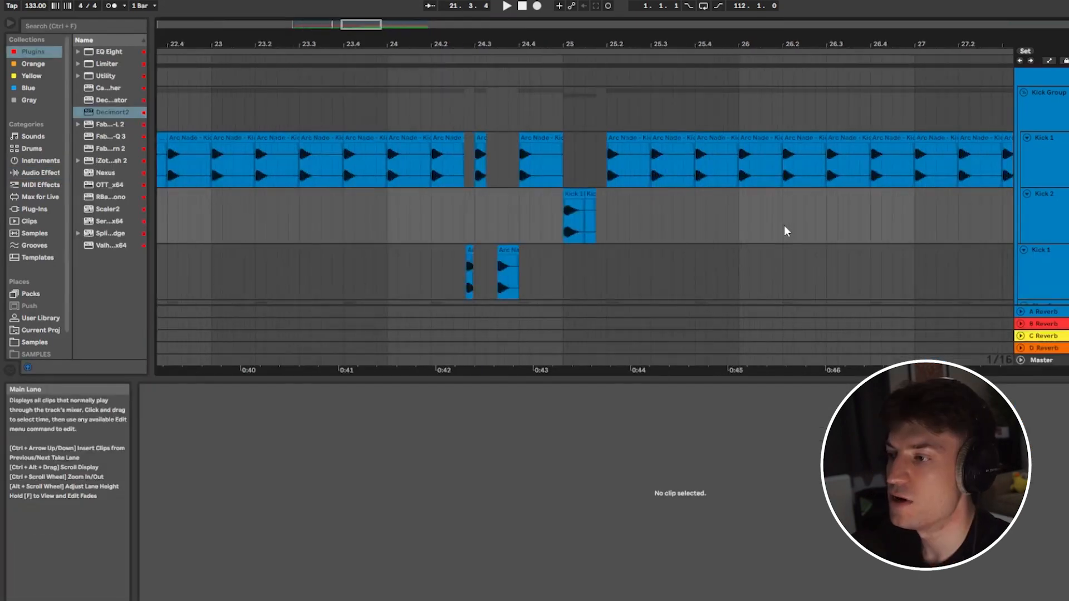
pyautogui.click(561, 177)
pyautogui.scroll(6, 573, 178)
pyautogui.click(517, 165)
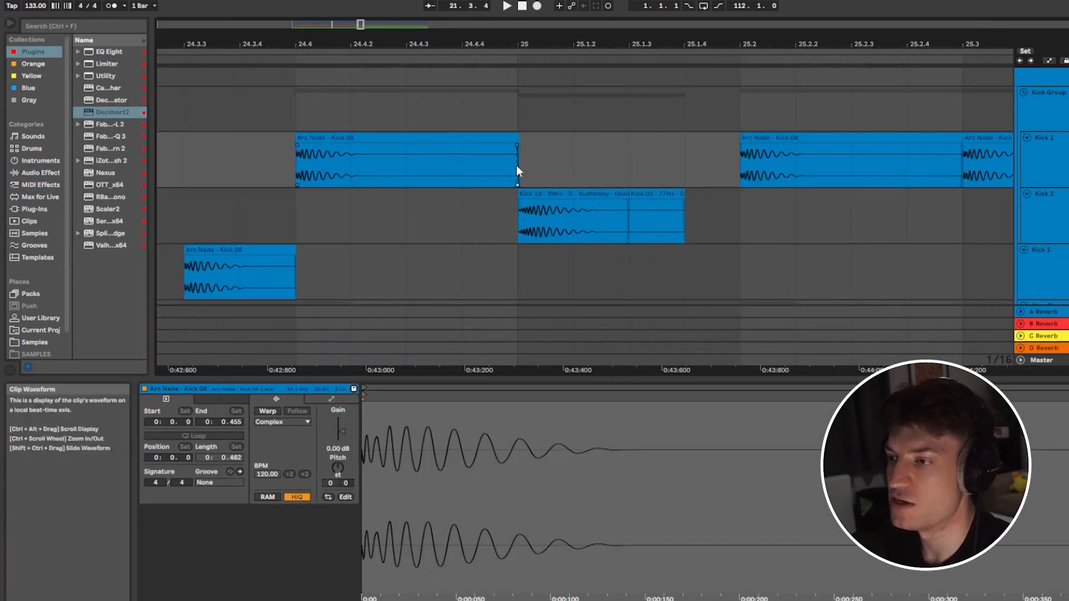
pyautogui.scroll(-6, 516, 172)
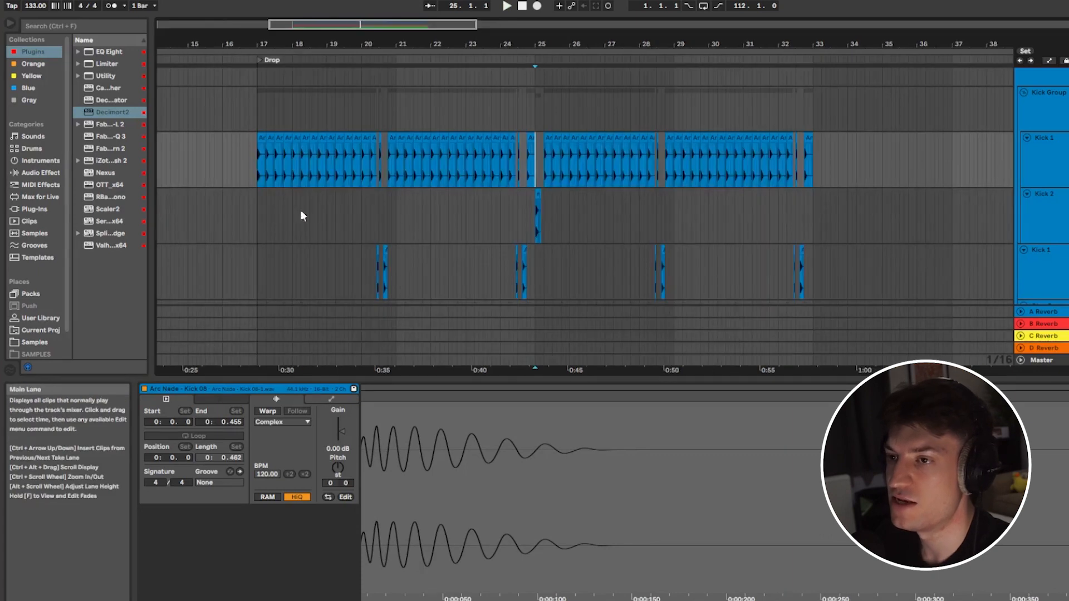
pyautogui.scroll(6, 592, 168)
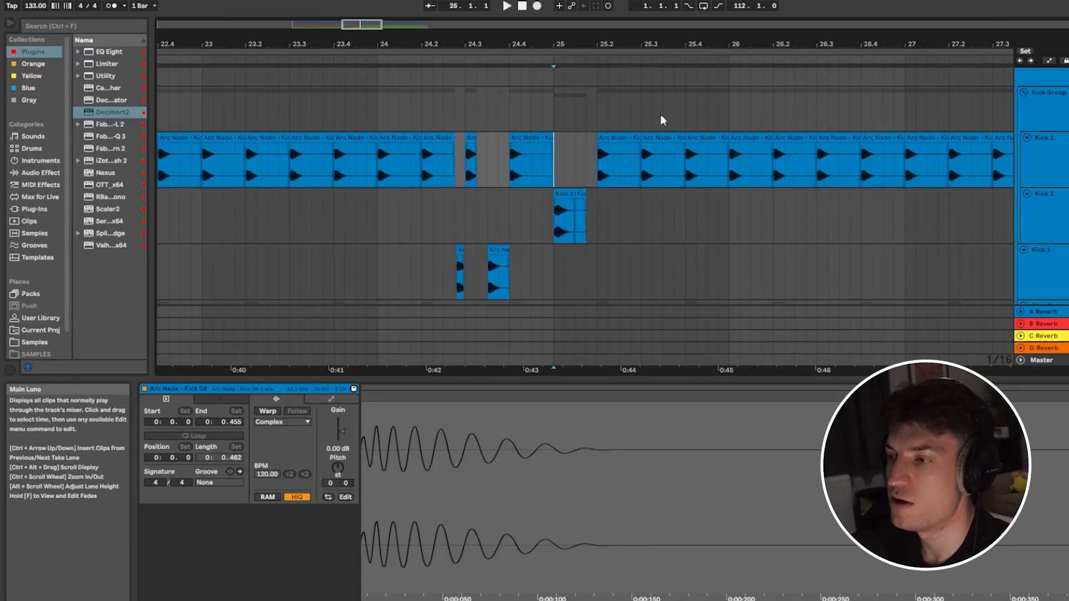
pyautogui.click(593, 221)
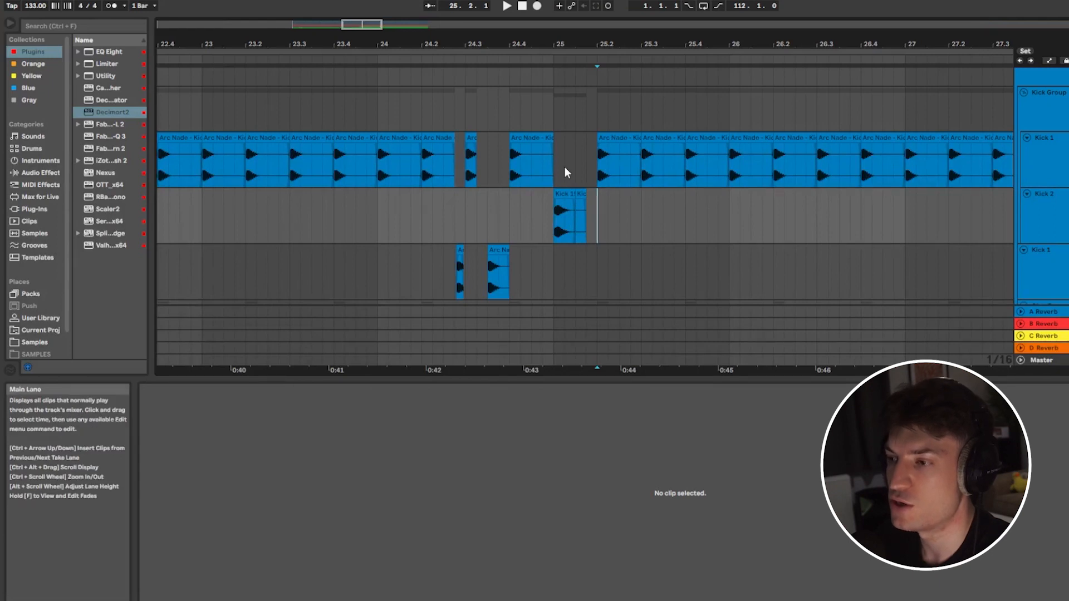
# Step: Select the Clap 1 track's first clap clip at 17.2 and show the track's device chain
pyautogui.scroll(-5, 566, 167)
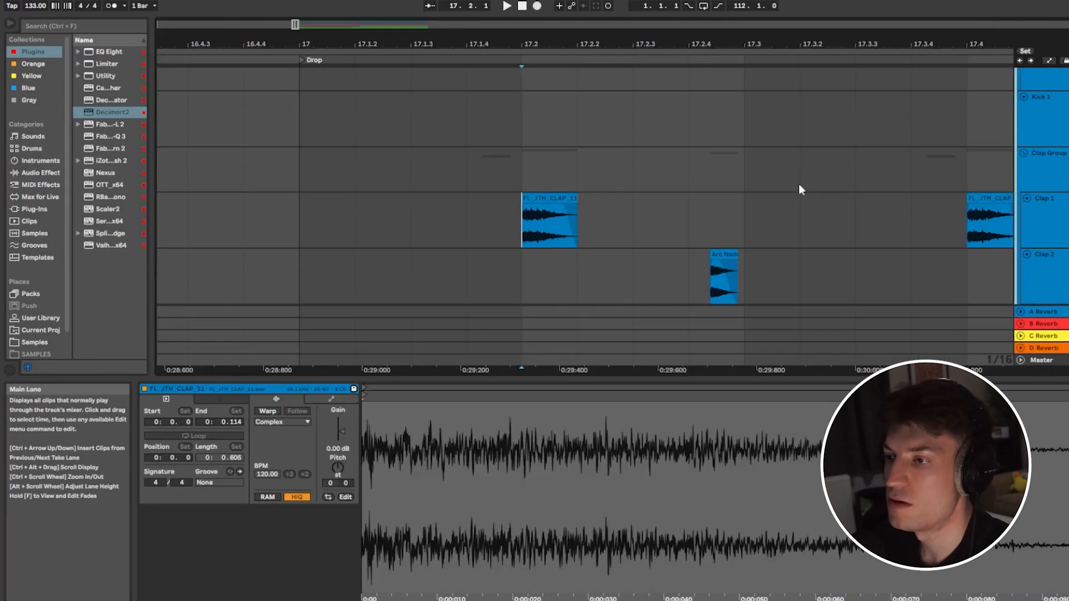
pyautogui.scroll(-2, 687, 161)
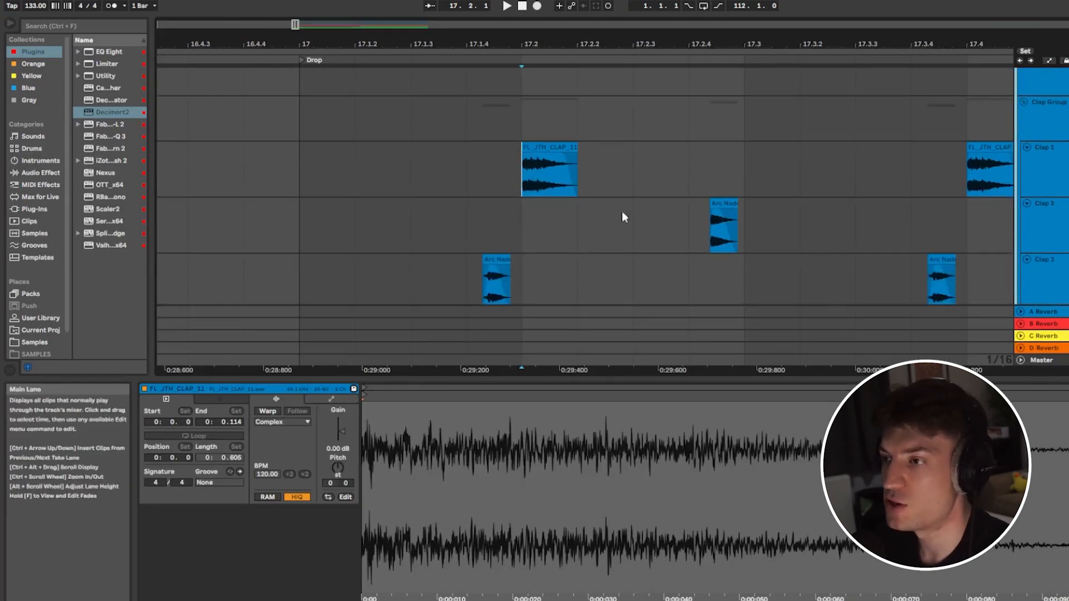
pyautogui.click(525, 179)
pyautogui.click(1068, 175)
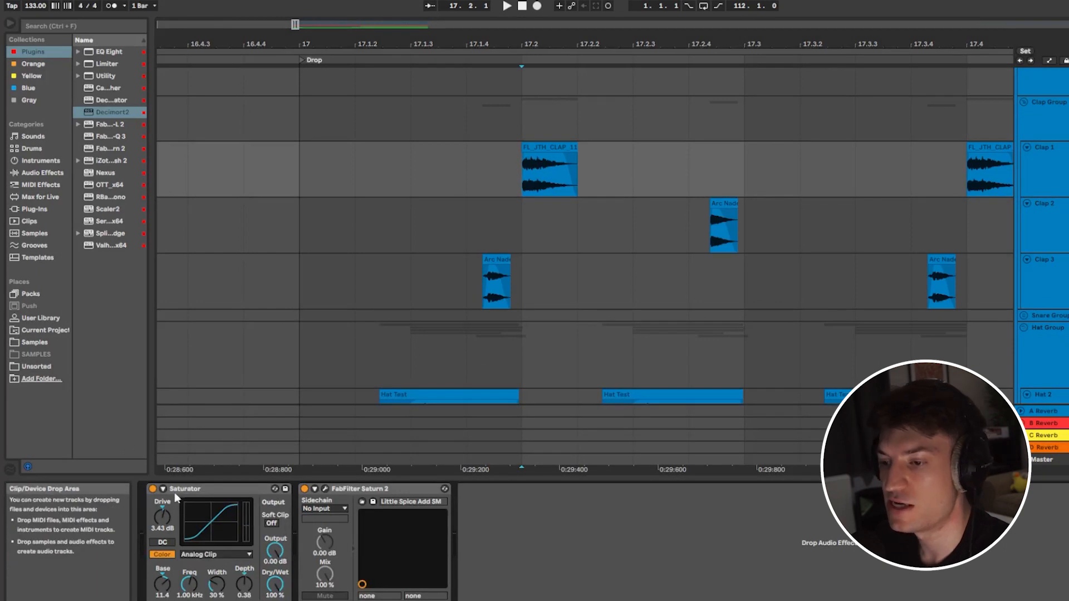
# Step: Open FabFilter Saturn 2 on Clap 1, locate the Little Spice Add SM preset under V1 Preset Folder, Allround, Allround Saturation, and close the plugin
pyautogui.click(325, 489)
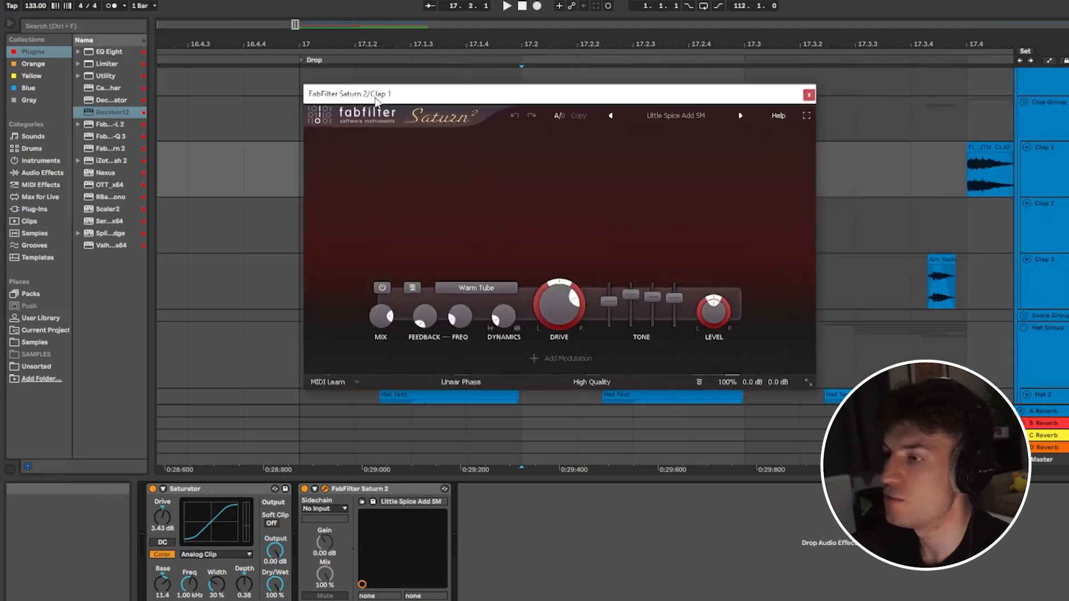
pyautogui.click(657, 116)
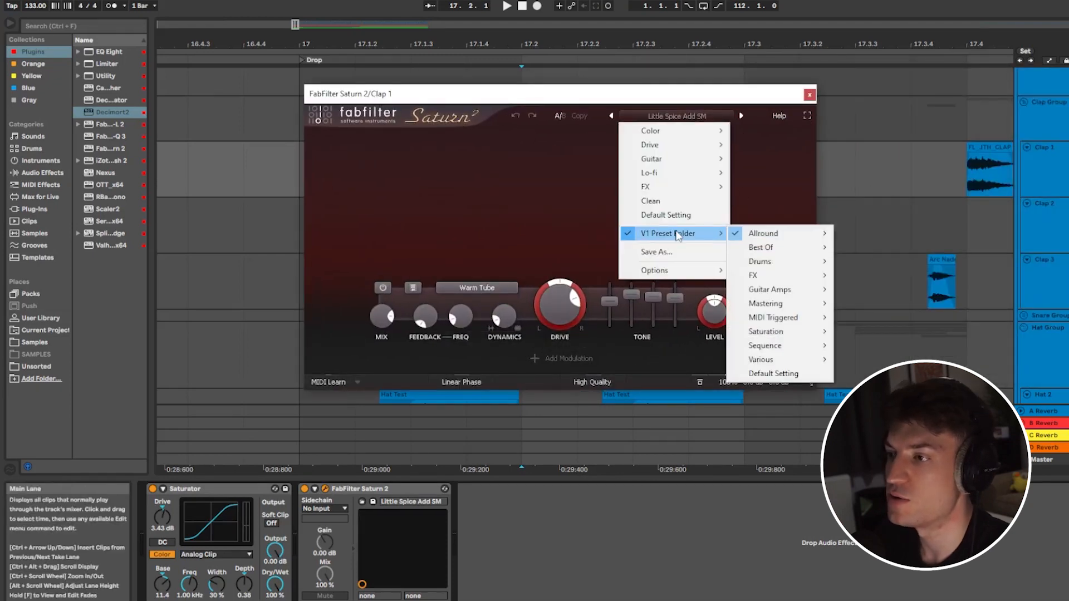
pyautogui.moveTo(830, 235)
pyautogui.moveTo(891, 234)
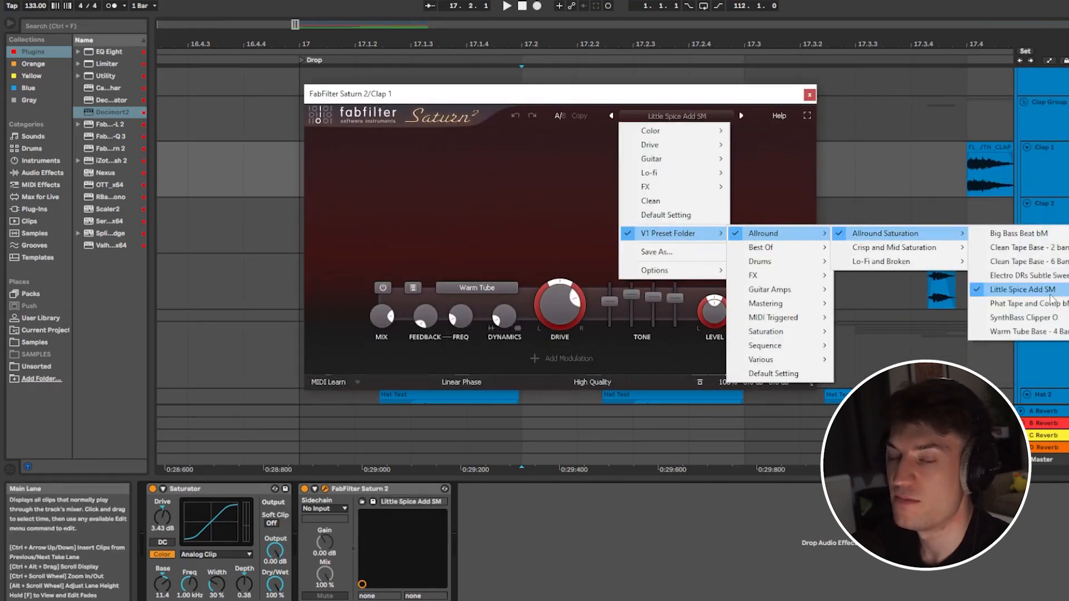
pyautogui.click(455, 225)
pyautogui.click(810, 95)
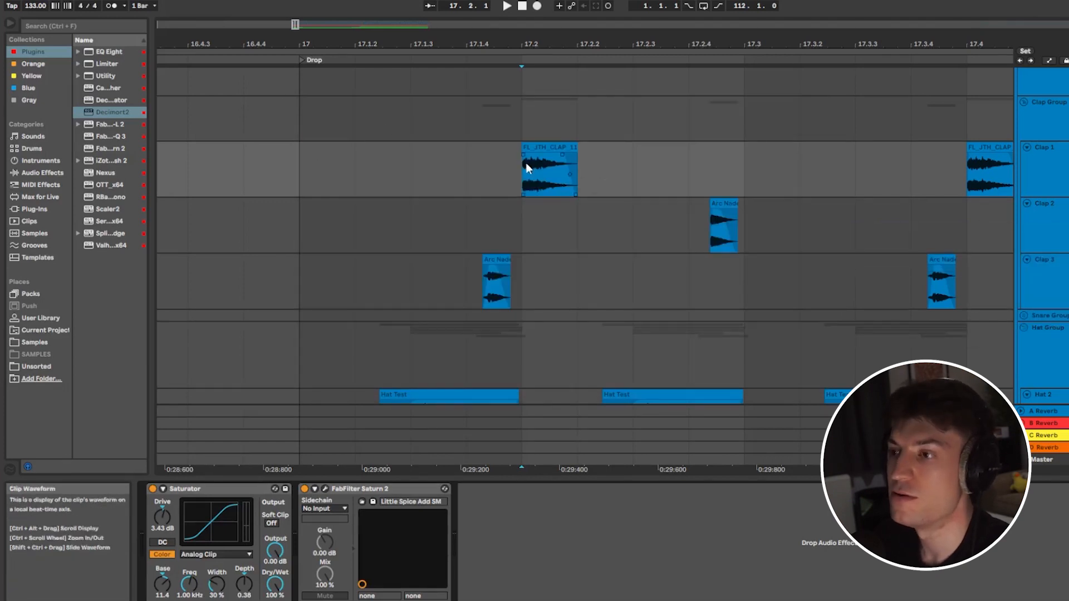
# Step: Play the clap pattern twice from 17.2, listening to the Clap 1 clip
pyautogui.scroll(1, 684, 165)
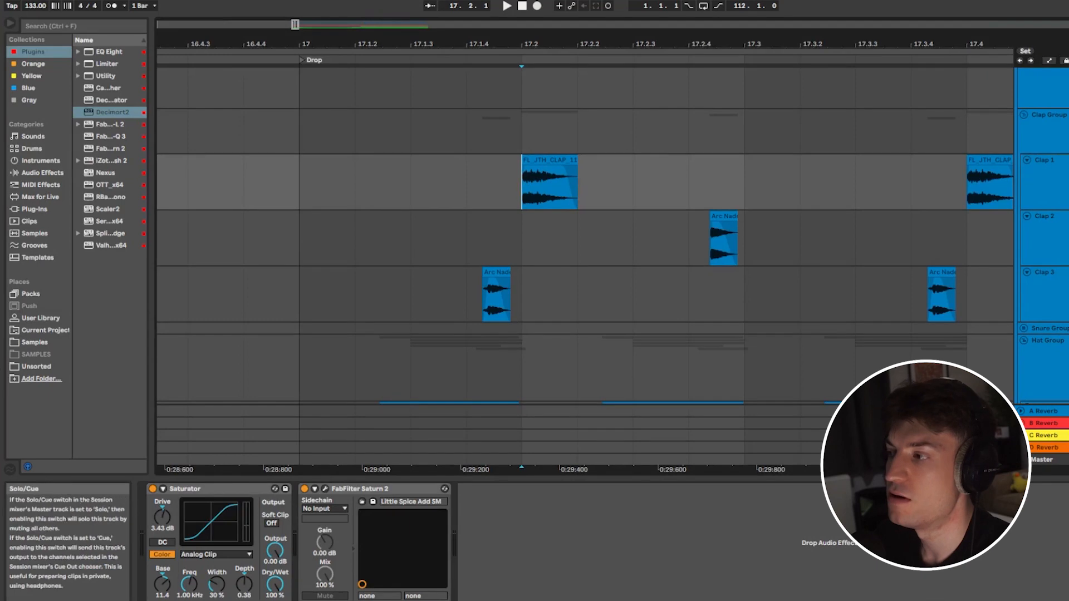
pyautogui.press('space')
pyautogui.press('space')
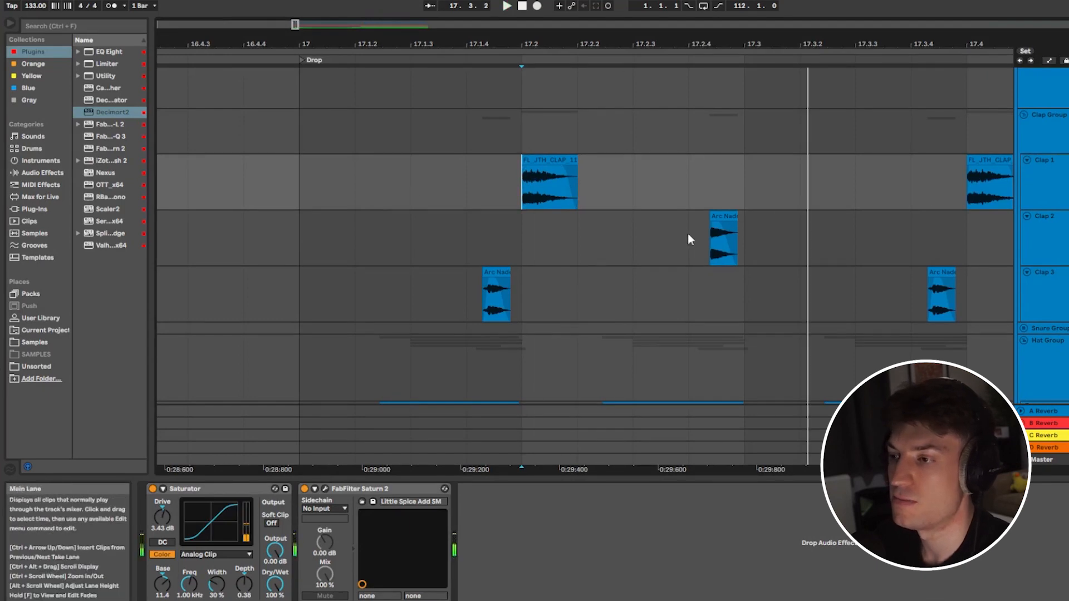
pyautogui.press('space')
pyautogui.press('space')
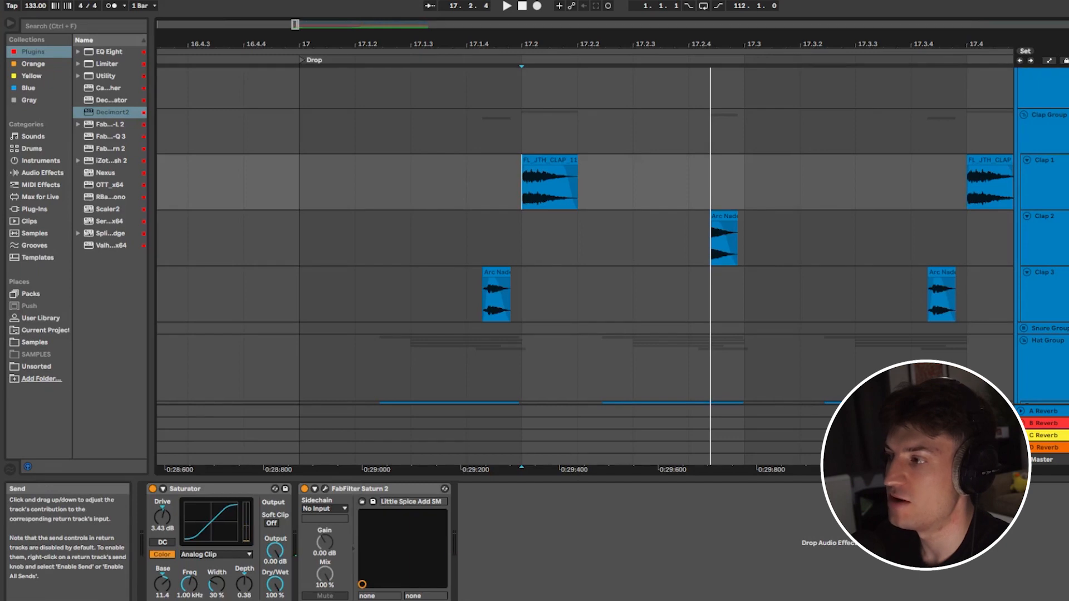
# Step: Inspect the Reverb and EQ Eight devices on the A Reverb return track
pyautogui.click(1043, 411)
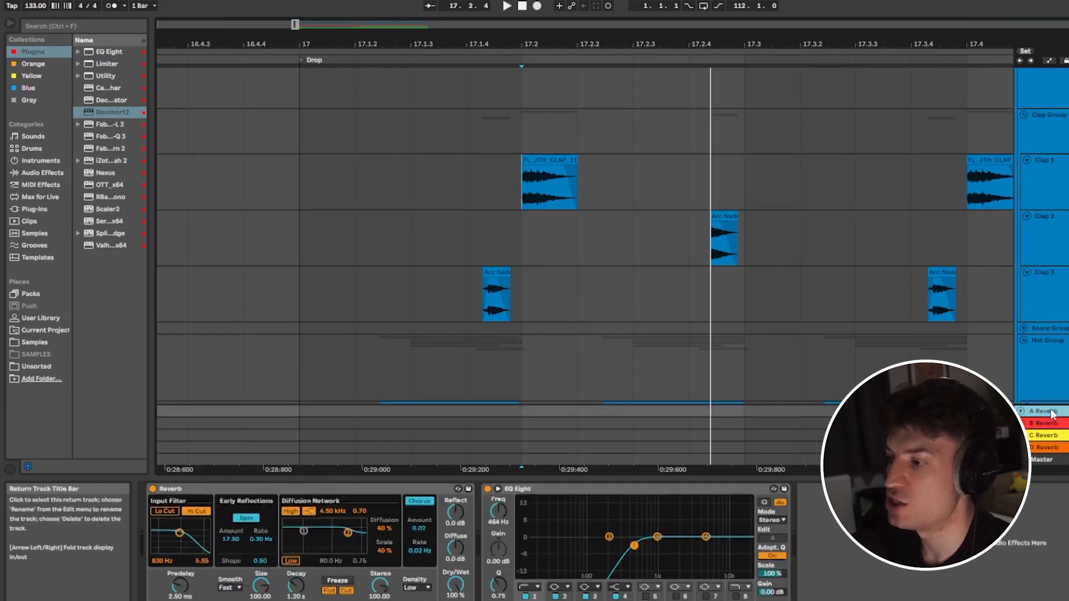
pyautogui.click(220, 490)
pyautogui.click(566, 492)
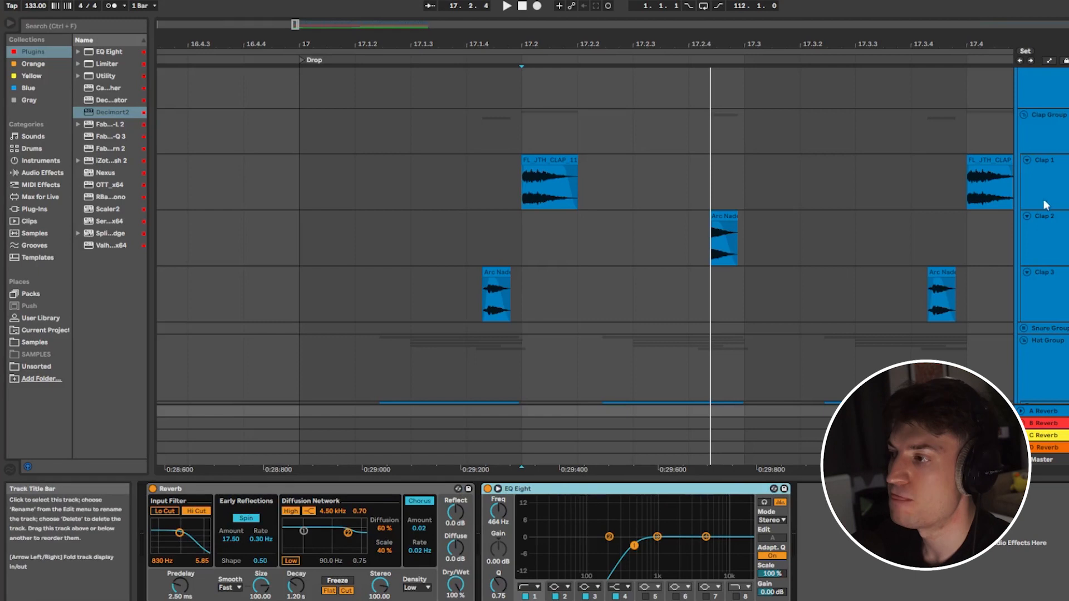
# Step: Return to the Clap 1 track and replay its first clap from 17.2
pyautogui.click(1063, 185)
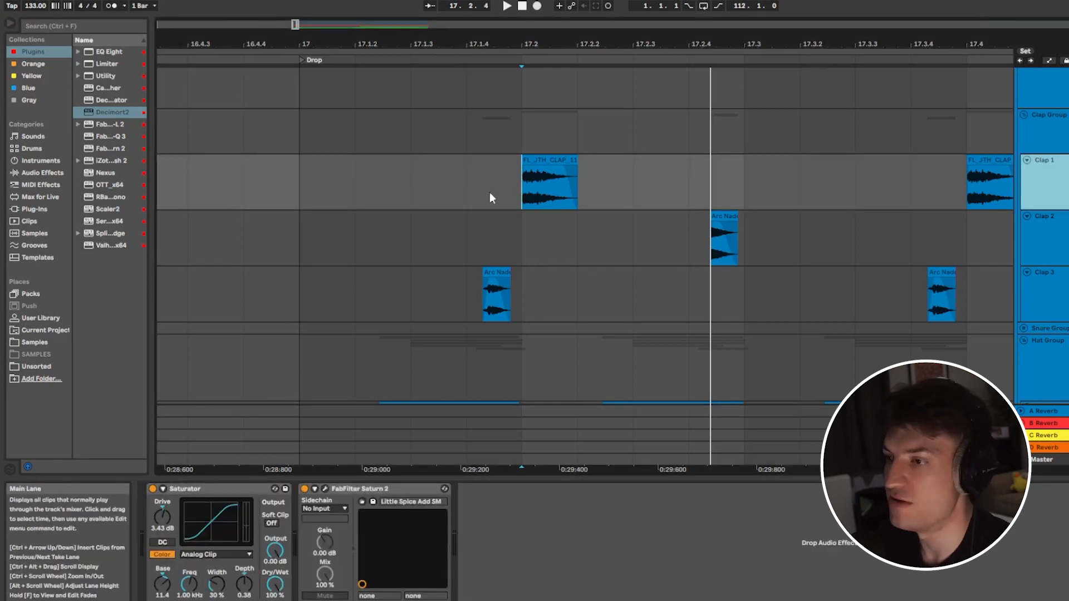
pyautogui.click(531, 186)
pyautogui.press('space')
pyautogui.press('space')
pyautogui.press('space')
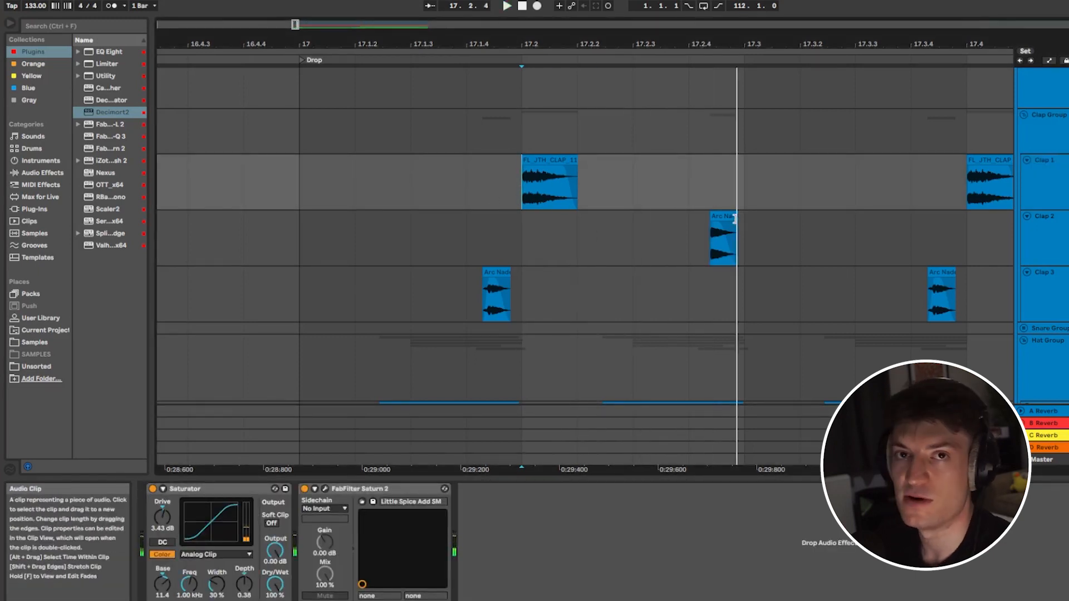
# Step: Turn off the arrangement's fixed grid near the first Clap 3 clip in bar 17
pyautogui.scroll(-1, 735, 219)
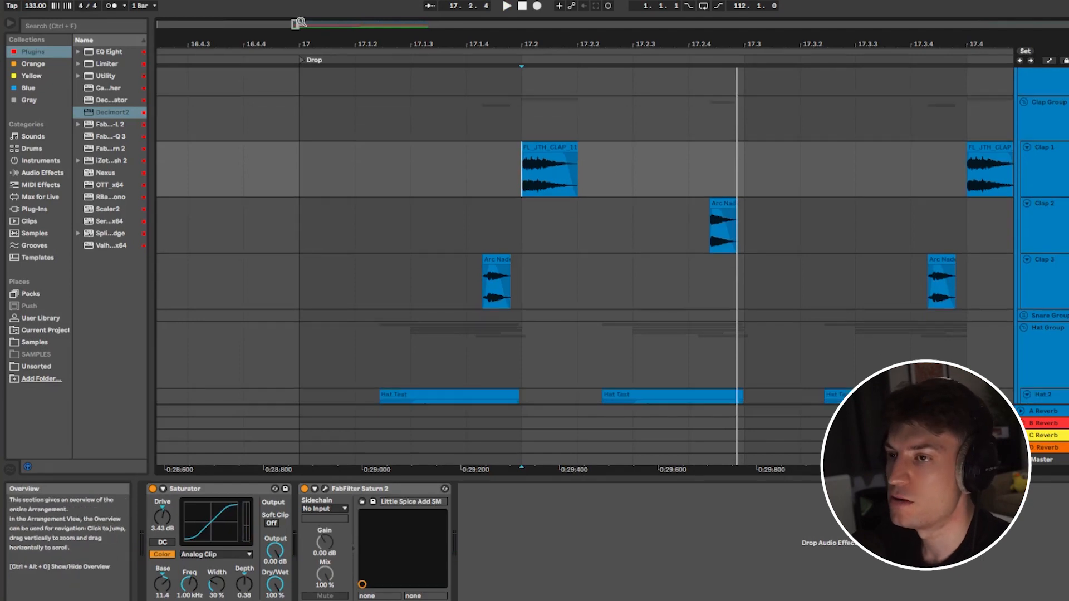
pyautogui.moveTo(298, 25)
pyautogui.mouseDown()
pyautogui.moveTo(351, 26)
pyautogui.moveTo(302, 26)
pyautogui.mouseUp()
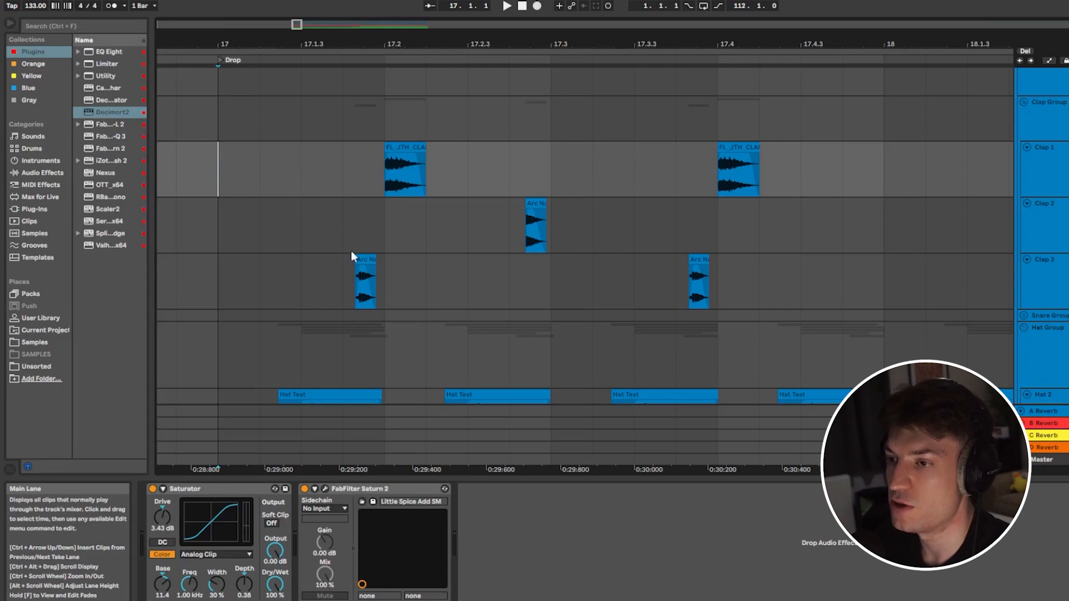
pyautogui.scroll(-1, 376, 232)
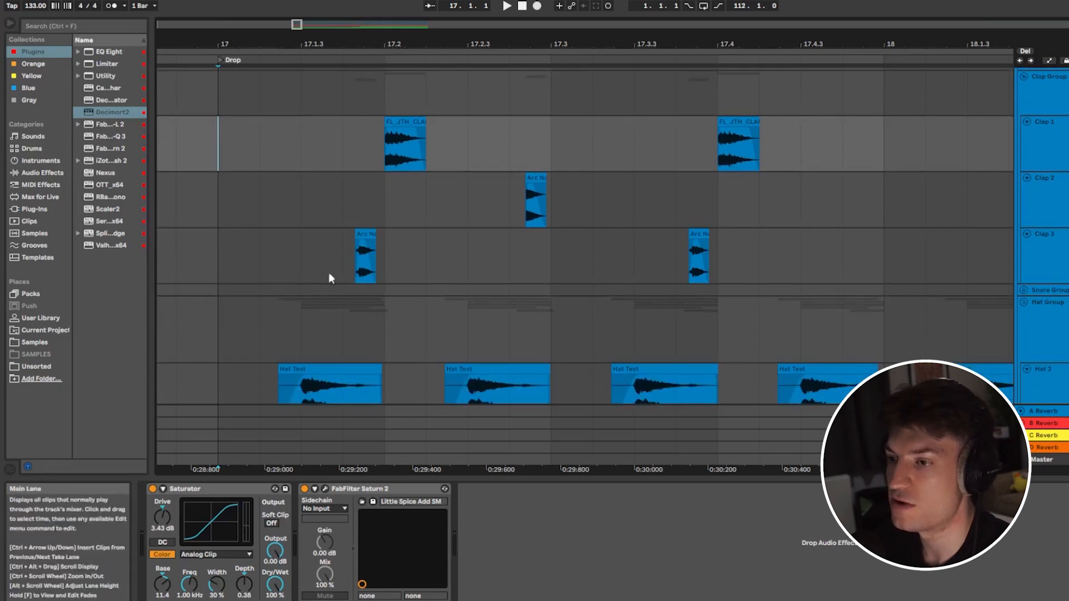
pyautogui.press('+')
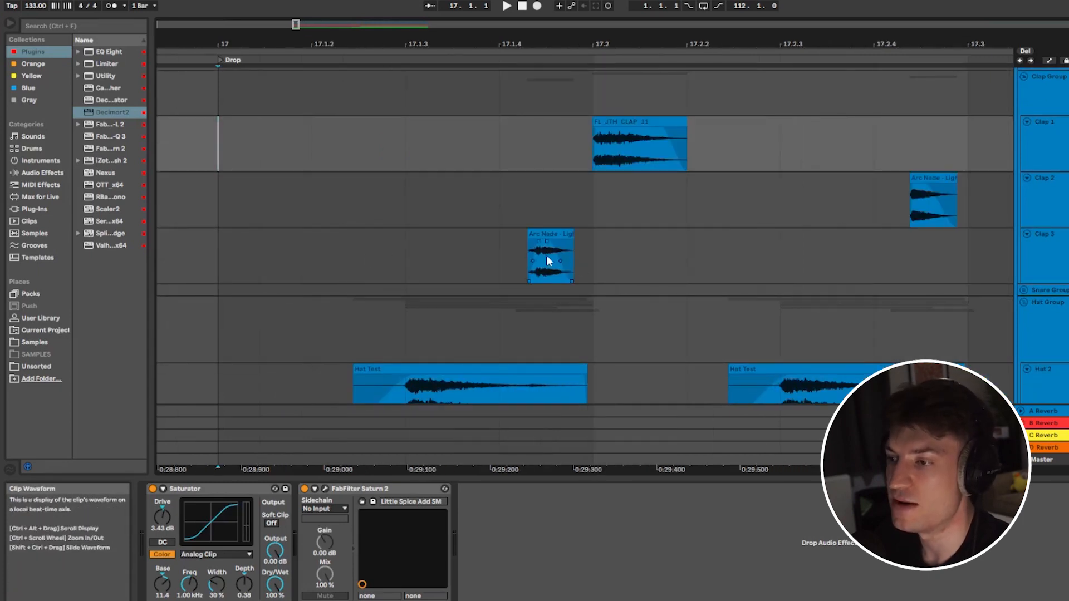
pyautogui.rightClick(419, 225)
pyautogui.click(439, 354)
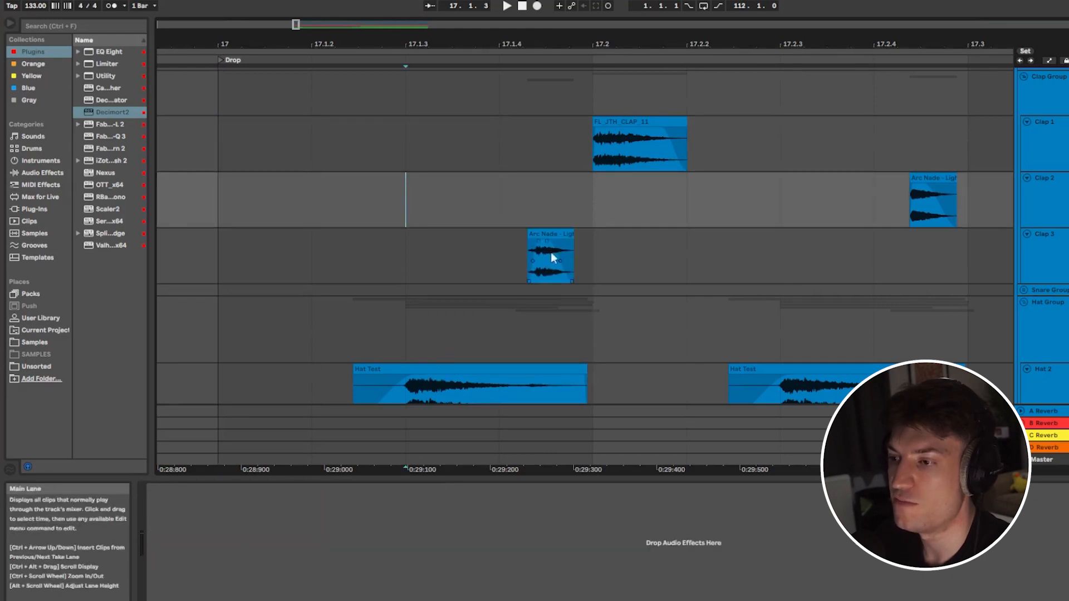
# Step: Set the fixed grid to 1/16 and then 1/32, checking grid positions around the first Clap 3 clip between 17.1.4 and 17.2
pyautogui.scroll(3, 523, 254)
pyautogui.rightClick(491, 245)
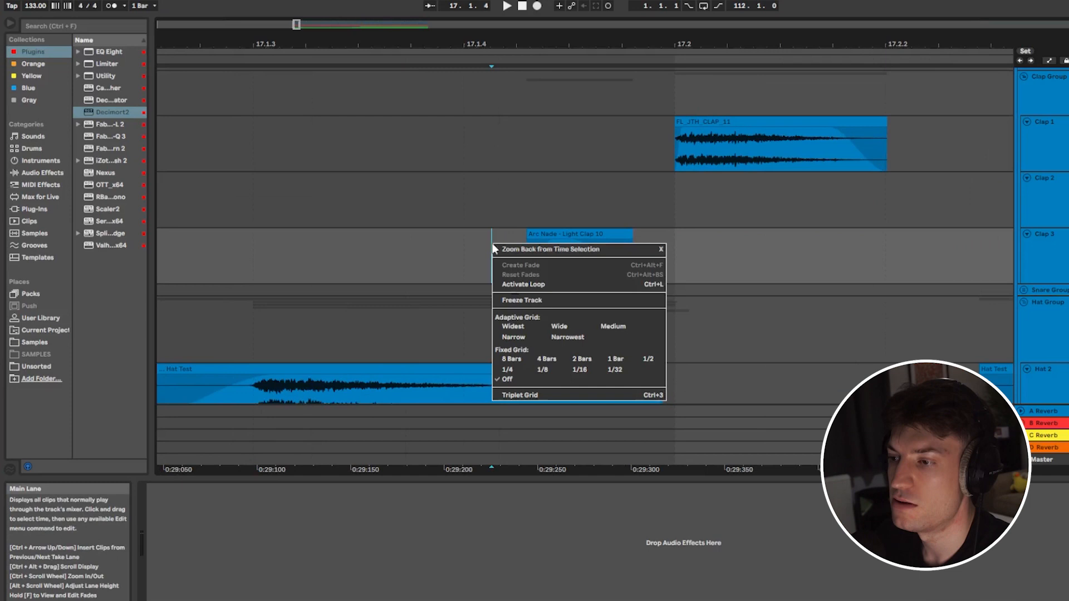
pyautogui.click(565, 367)
pyautogui.click(465, 255)
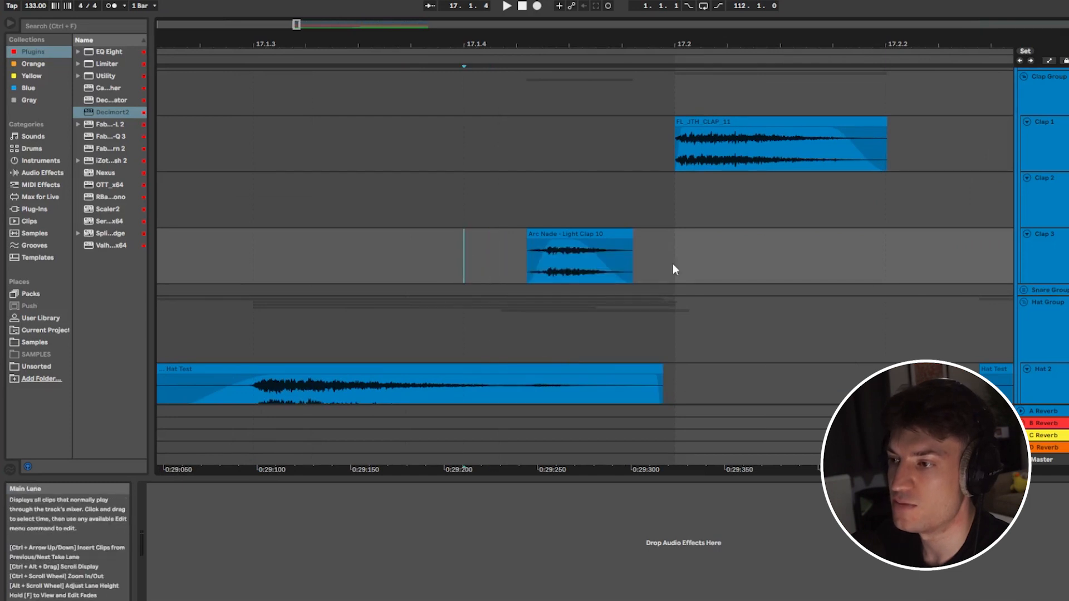
pyautogui.rightClick(472, 259)
pyautogui.click(595, 383)
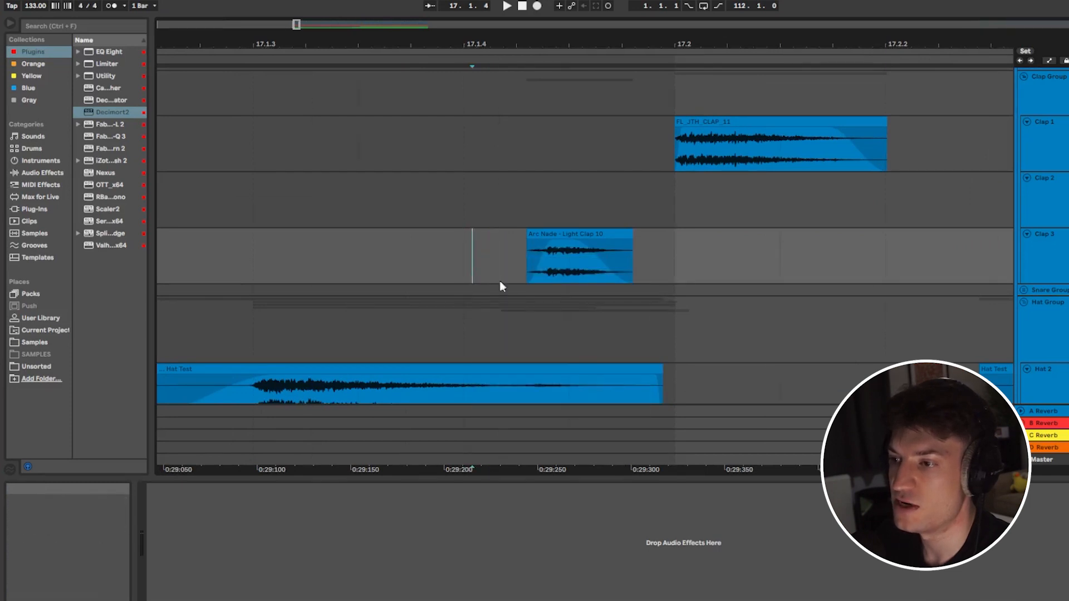
pyautogui.click(473, 263)
pyautogui.click(570, 262)
pyautogui.click(671, 259)
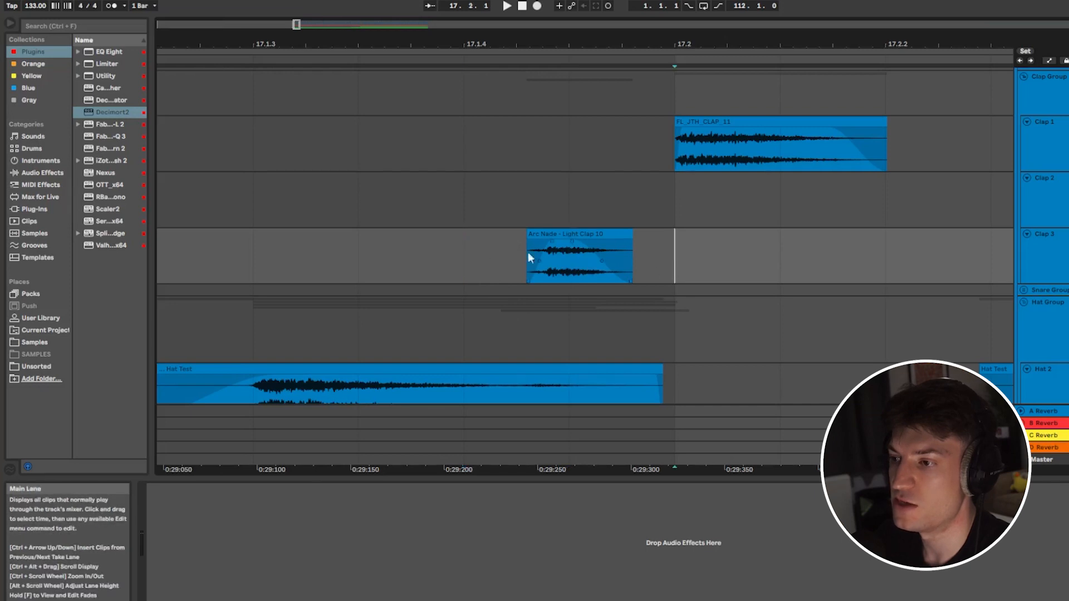
# Step: Turn the fixed grid off and nudge the first Clap 3 clip slightly later, keeping it before 17.2
pyautogui.rightClick(477, 238)
pyautogui.click(526, 374)
pyautogui.moveTo(556, 236); pyautogui.dragTo(561, 241)
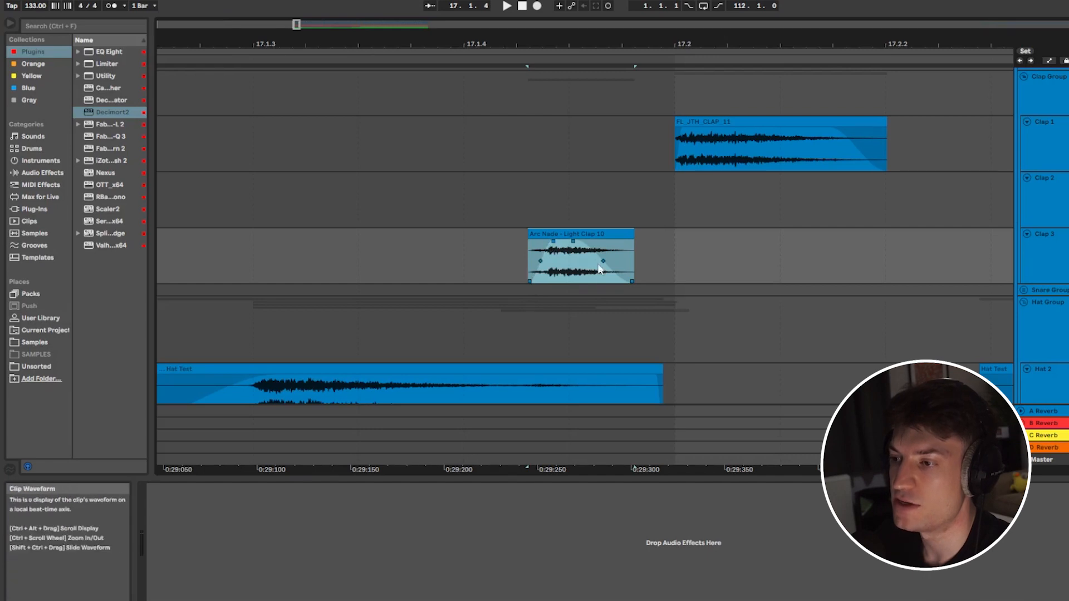
# Step: Play the layered clap pattern twice from the start of the drop at 17
pyautogui.scroll(-5, 495, 202)
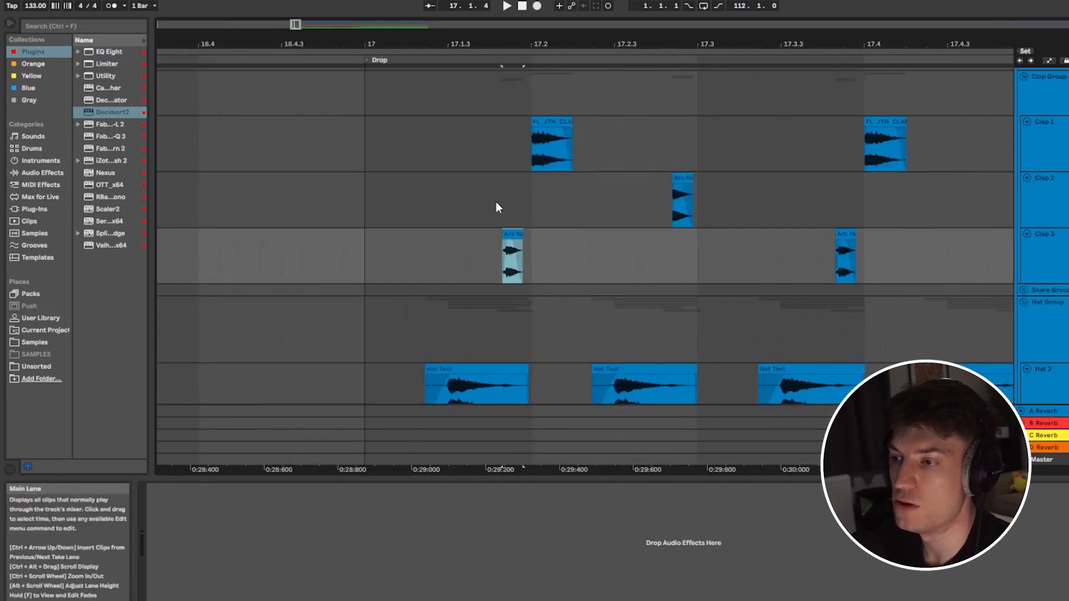
pyautogui.click(364, 192)
pyautogui.press('space')
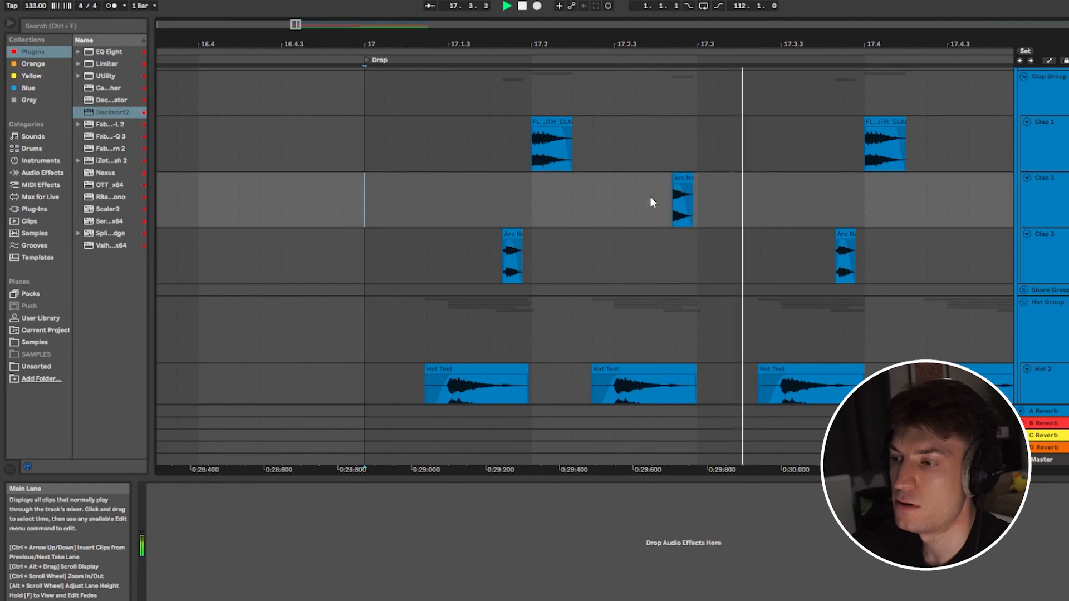
pyautogui.press('space')
pyautogui.press('space')
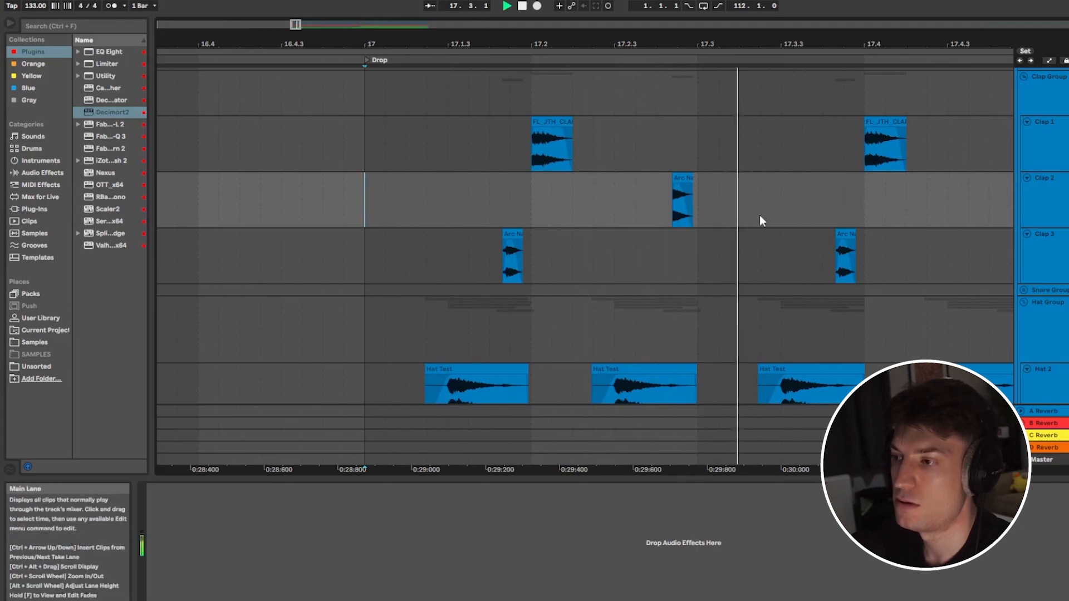
pyautogui.scroll(1, 757, 216)
pyautogui.press('space')
# Step: Refine the arrangement's fixed grid down to 1/32 around the Clap 2 clip just before 17.3
pyautogui.rightClick(700, 206)
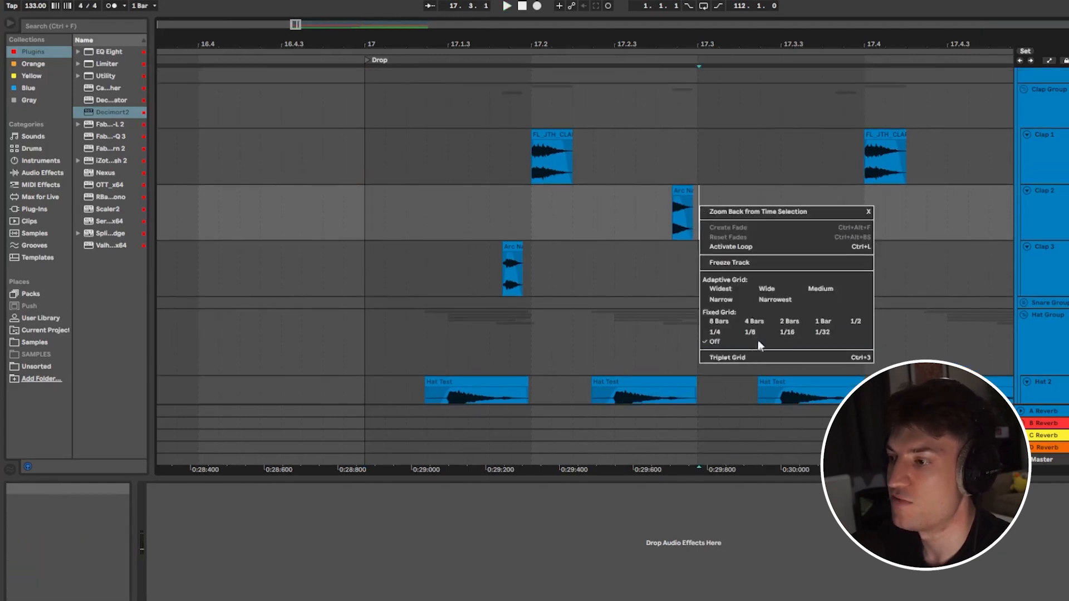
pyautogui.click(752, 327)
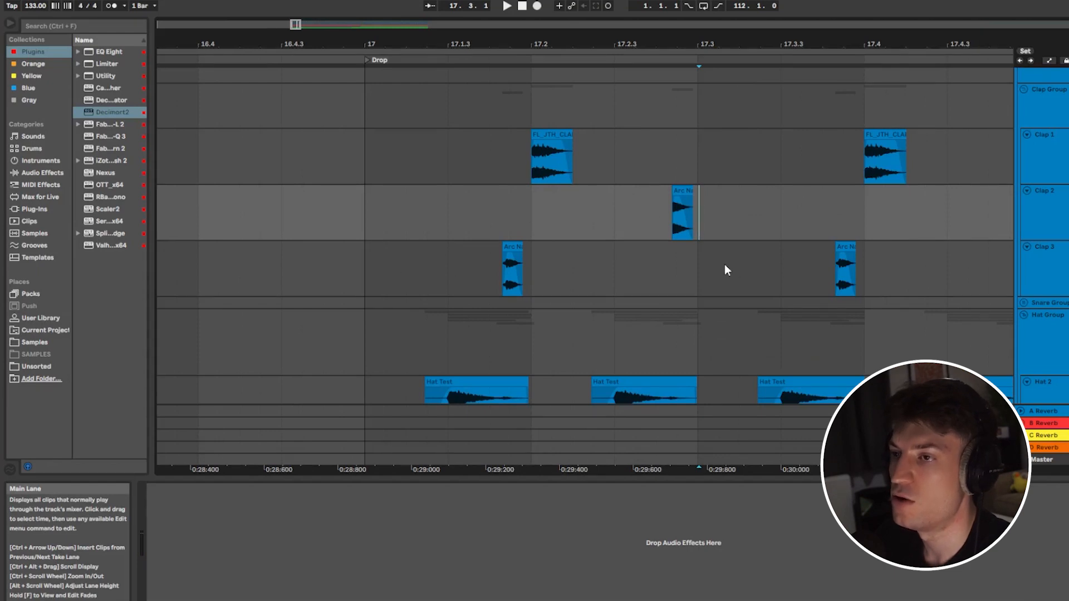
pyautogui.moveTo(302, 25); pyautogui.dragTo(301, 24)
pyautogui.press('+')
pyautogui.press('+')
pyautogui.rightClick(452, 201)
pyautogui.click(541, 323)
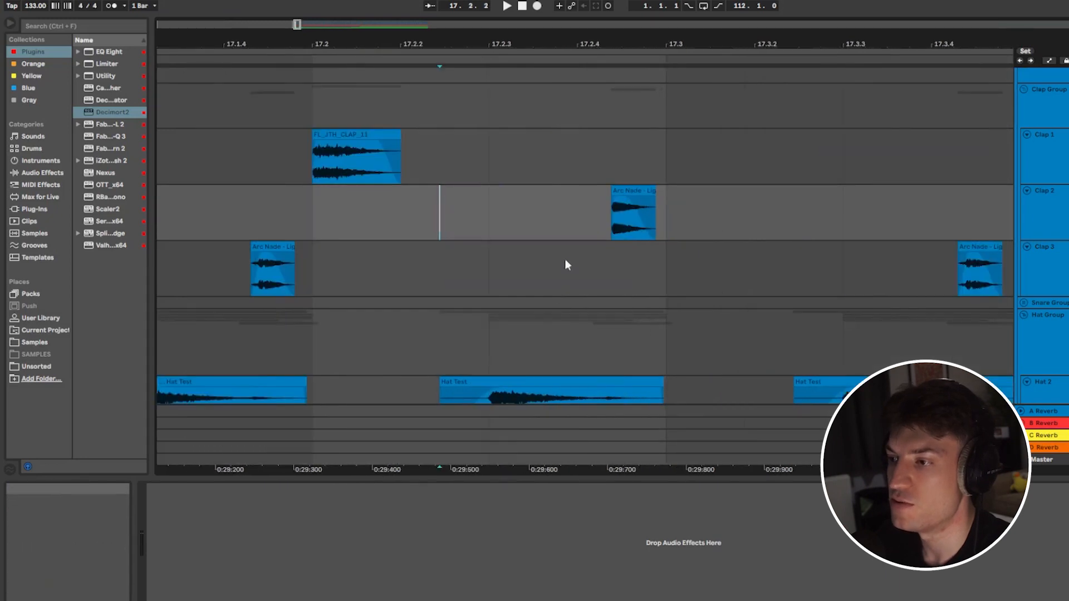
pyautogui.scroll(3, 567, 264)
pyautogui.rightClick(613, 209)
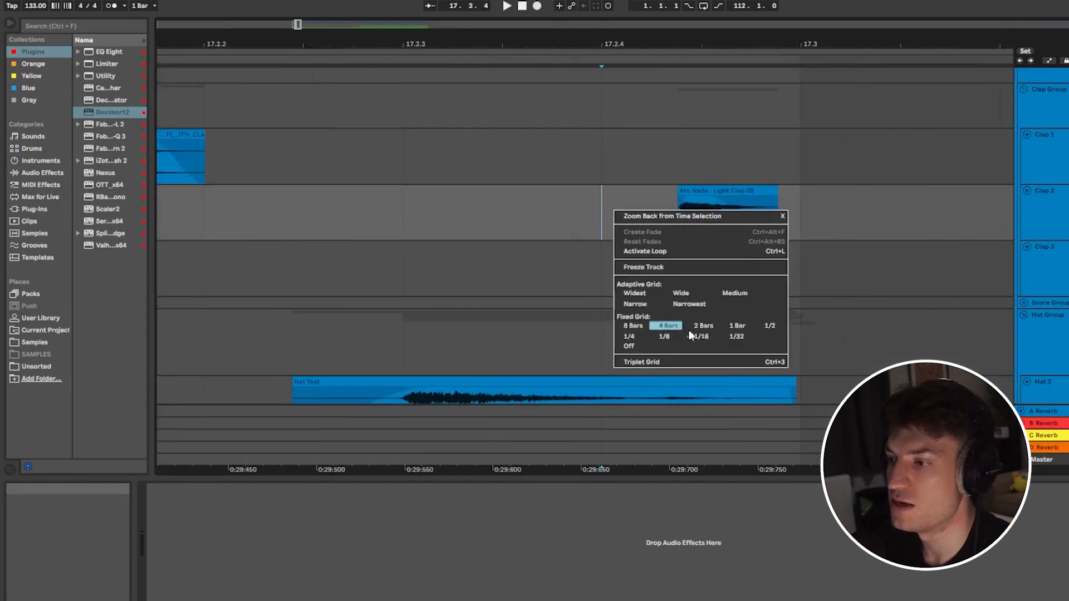
pyautogui.click(727, 333)
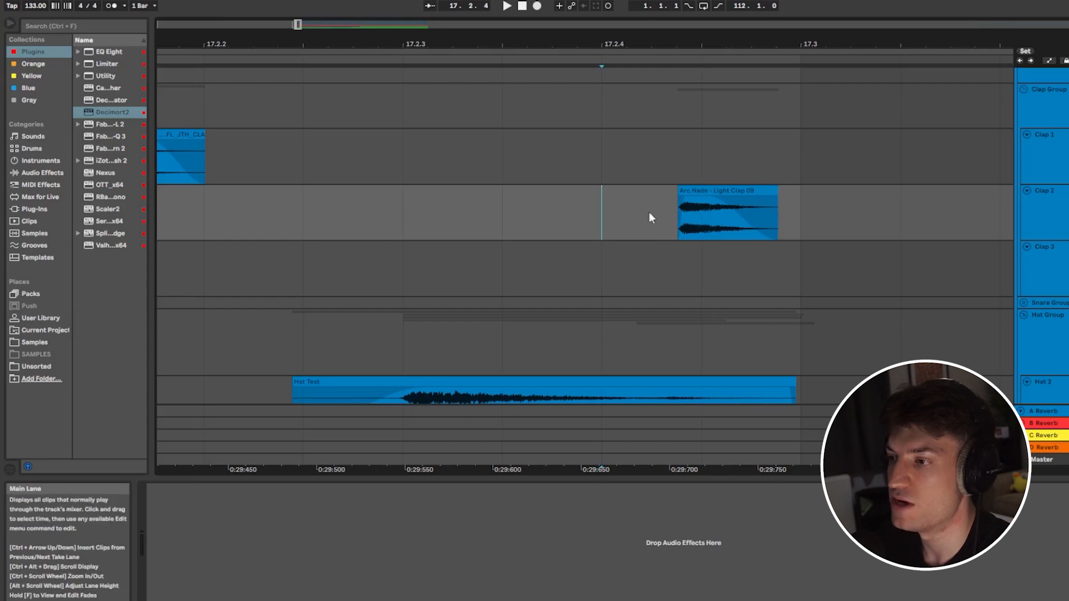
# Step: Play the clap tracks from 17 through bar 20, showing several bars of the drop
pyautogui.scroll(-5, 607, 218)
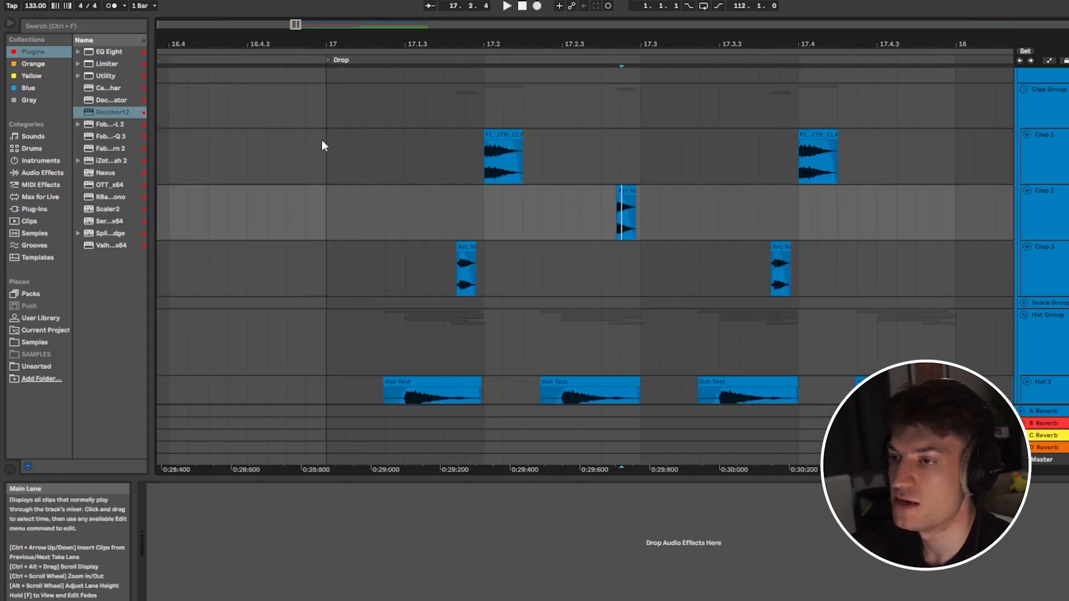
pyautogui.click(323, 141)
pyautogui.press('space')
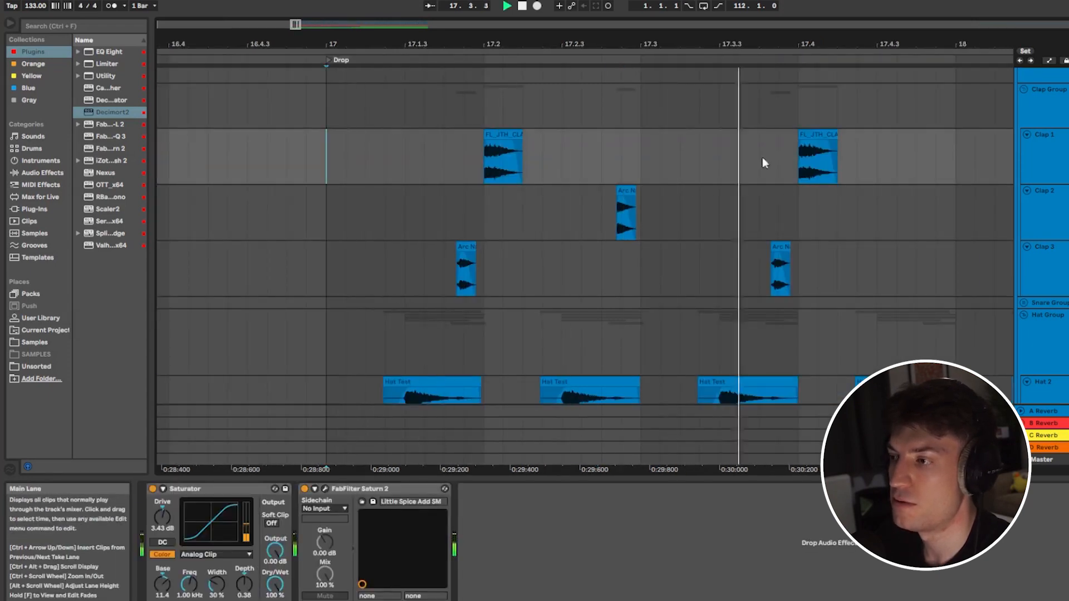
pyautogui.moveTo(301, 24); pyautogui.dragTo(329, 24)
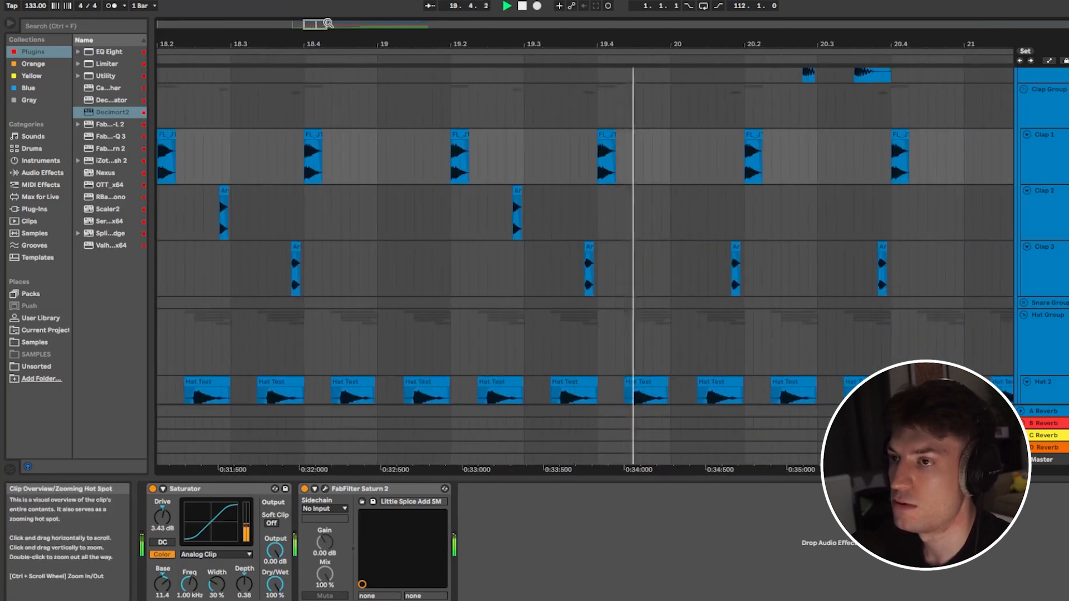
pyautogui.moveTo(304, 24); pyautogui.dragTo(337, 24)
pyautogui.press('space')
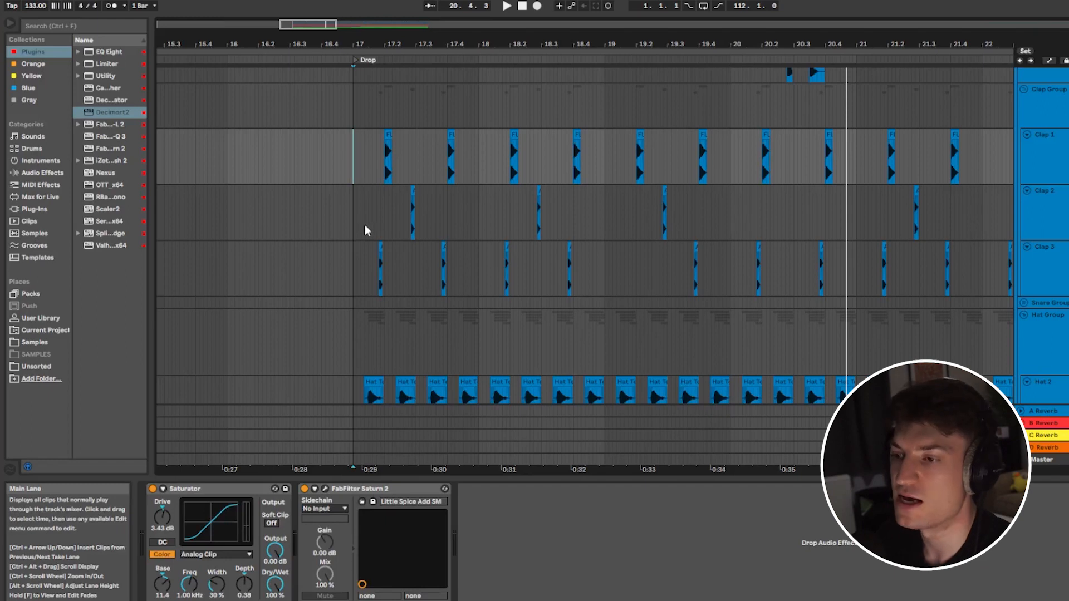
# Step: Go to the hat layers below the claps and place the insert marker at 17 on the Hat 2 track
pyautogui.scroll(-1, 573, 187)
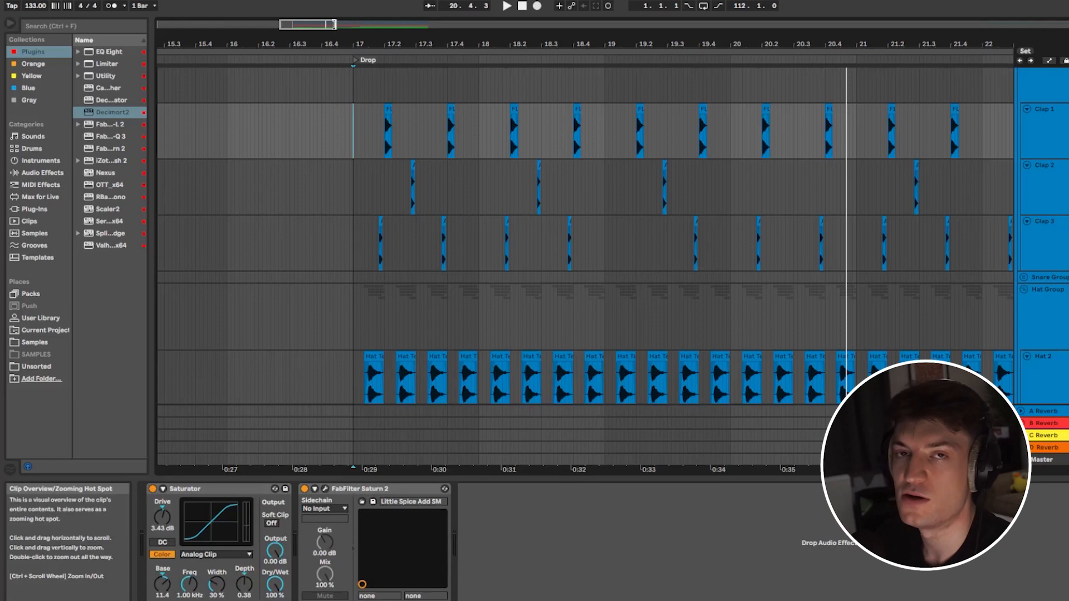
pyautogui.moveTo(335, 25); pyautogui.dragTo(371, 25)
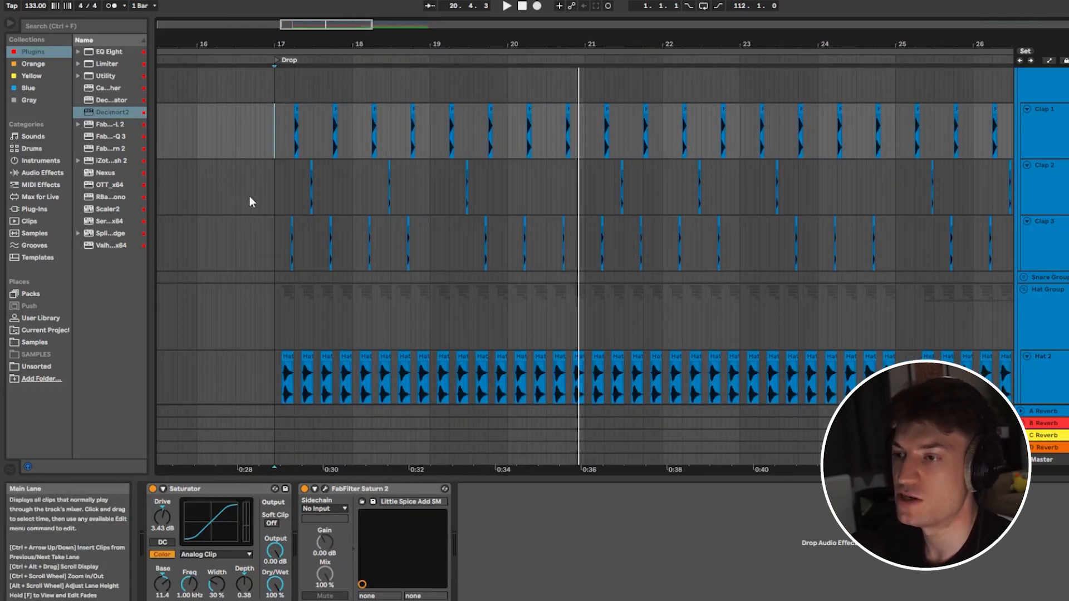
pyautogui.scroll(-2, 890, 222)
pyautogui.scroll(-4, 283, 222)
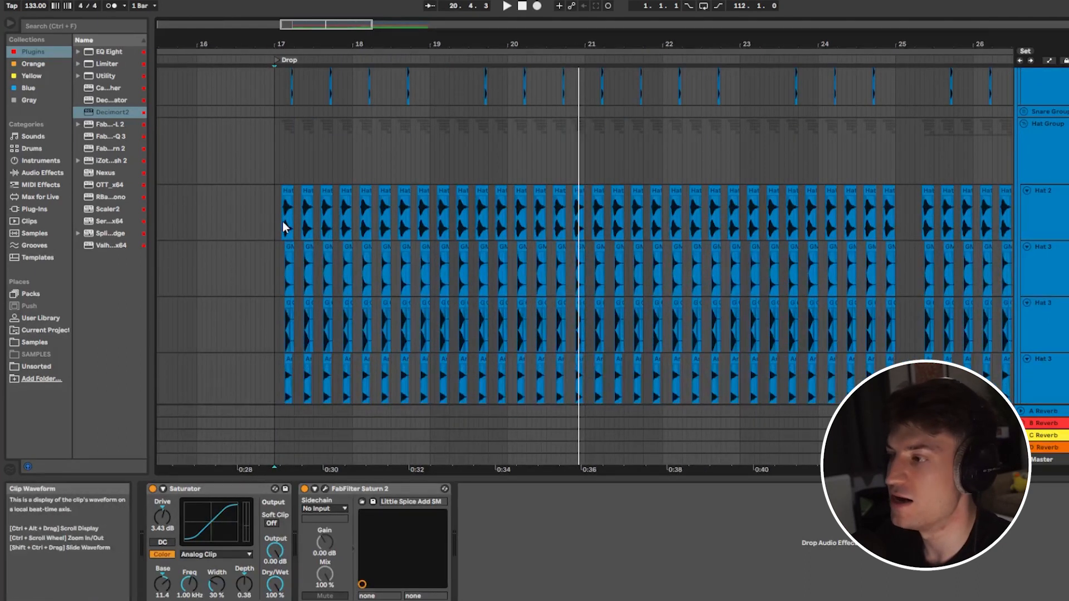
pyautogui.scroll(-1, 734, 158)
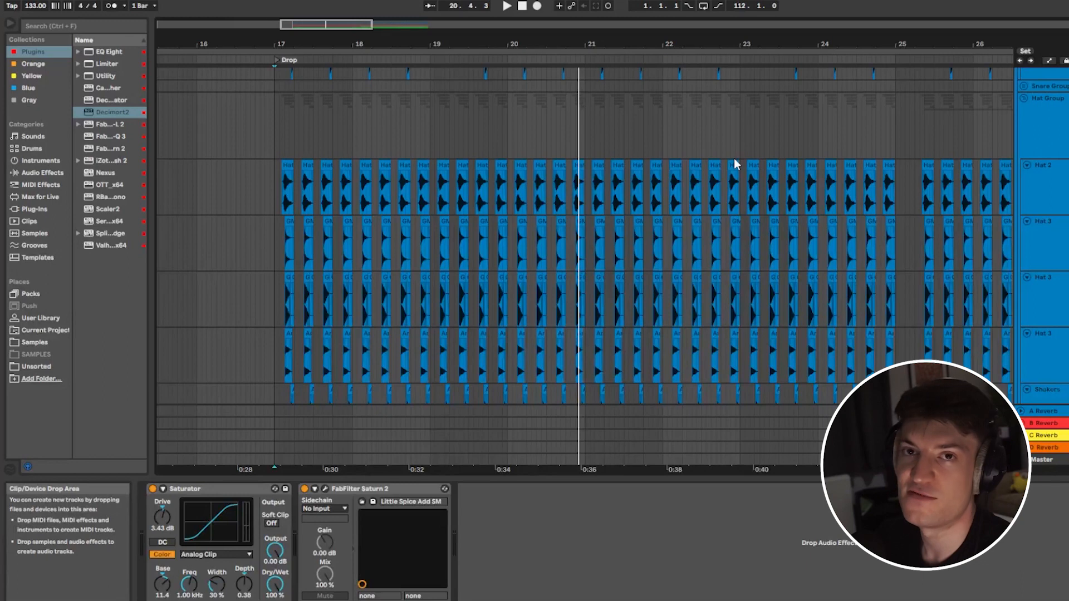
pyautogui.click(273, 135)
pyautogui.scroll(5, 273, 135)
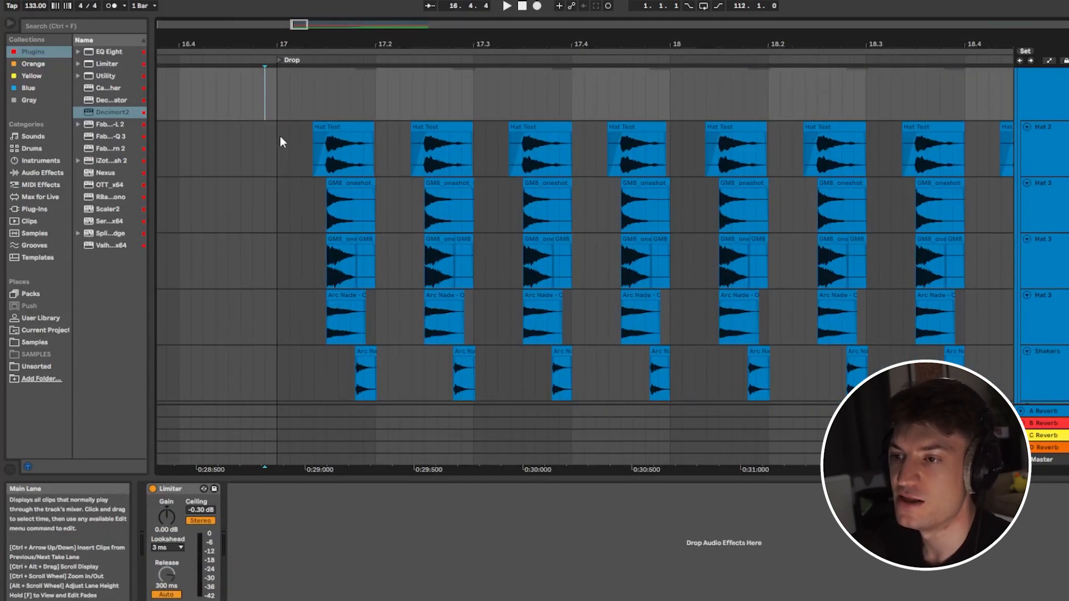
pyautogui.scroll(3, 282, 155)
pyautogui.click(288, 152)
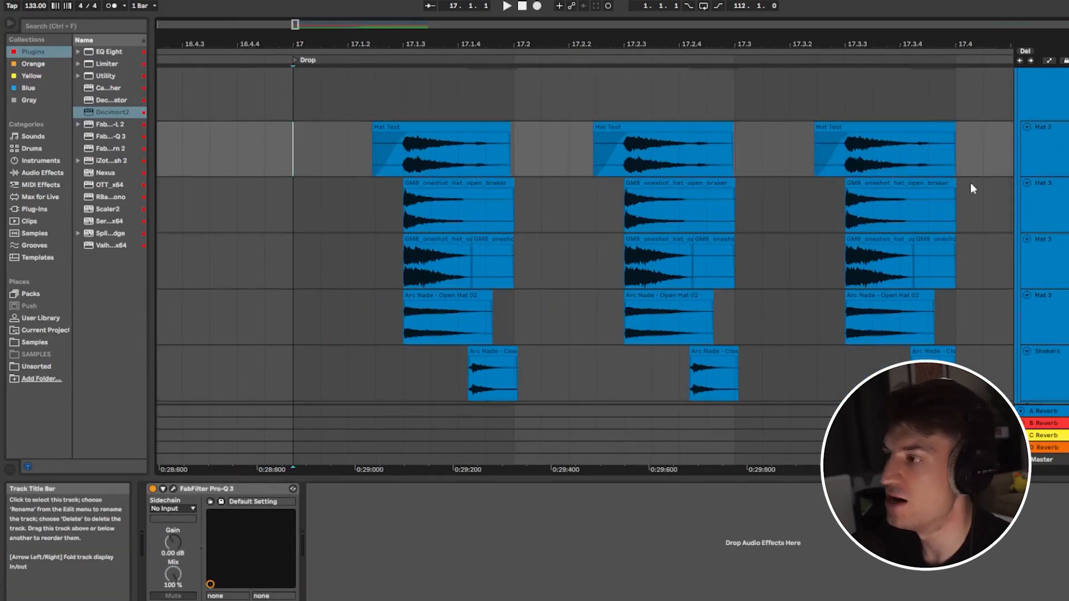
# Step: Look over the stacked hat and shaker layers in bar 17 and play them from the drop
pyautogui.scroll(2, 971, 182)
pyautogui.scroll(-3, 880, 251)
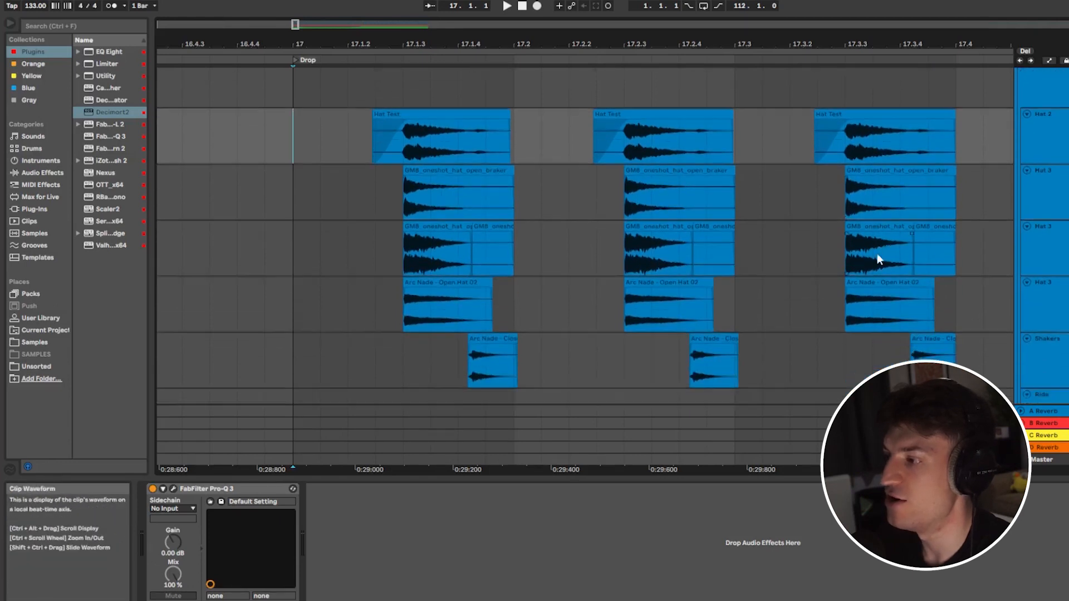
pyautogui.scroll(-1, 877, 255)
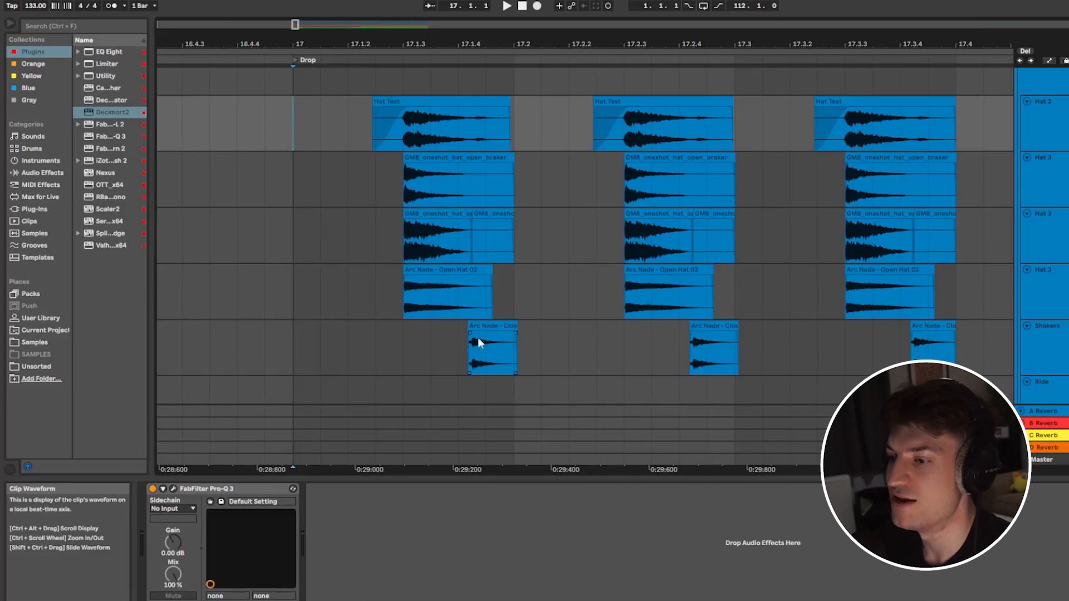
pyautogui.scroll(3, 286, 198)
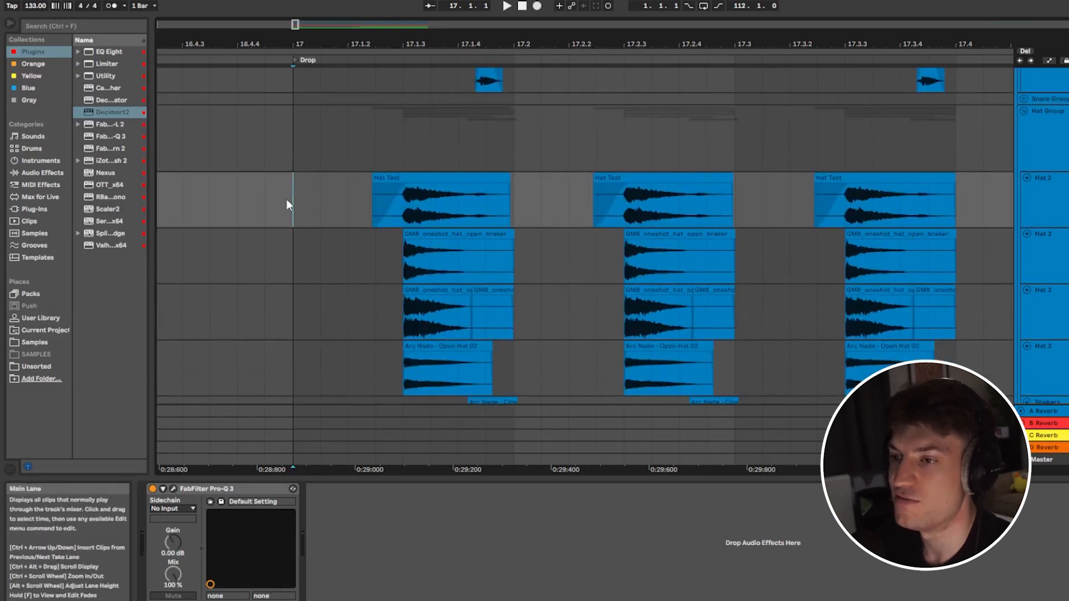
pyautogui.scroll(-2, 641, 167)
pyautogui.press('space')
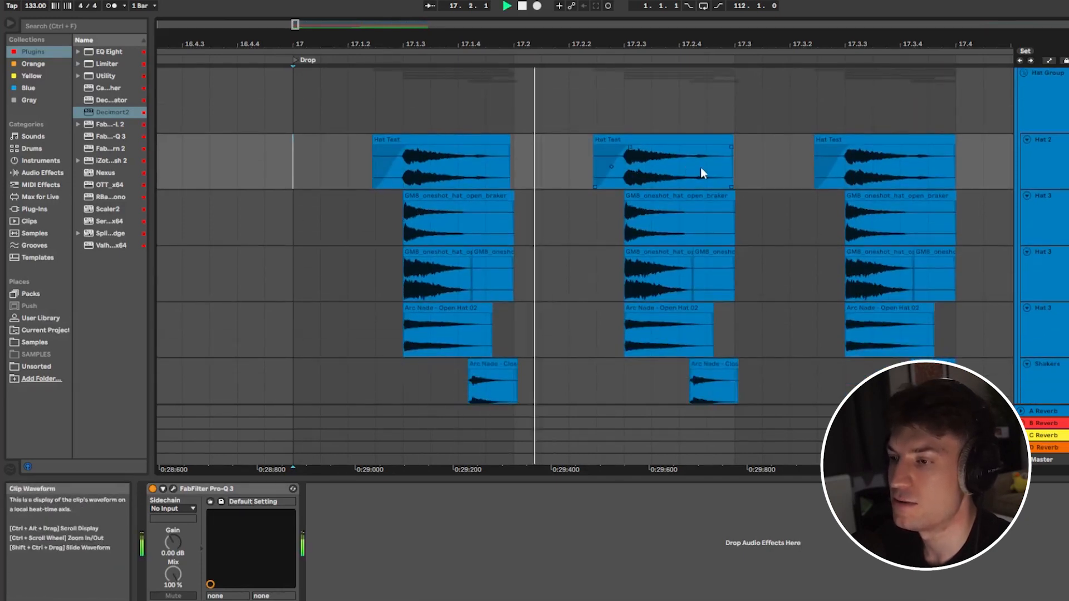
pyautogui.scroll(-3, 766, 169)
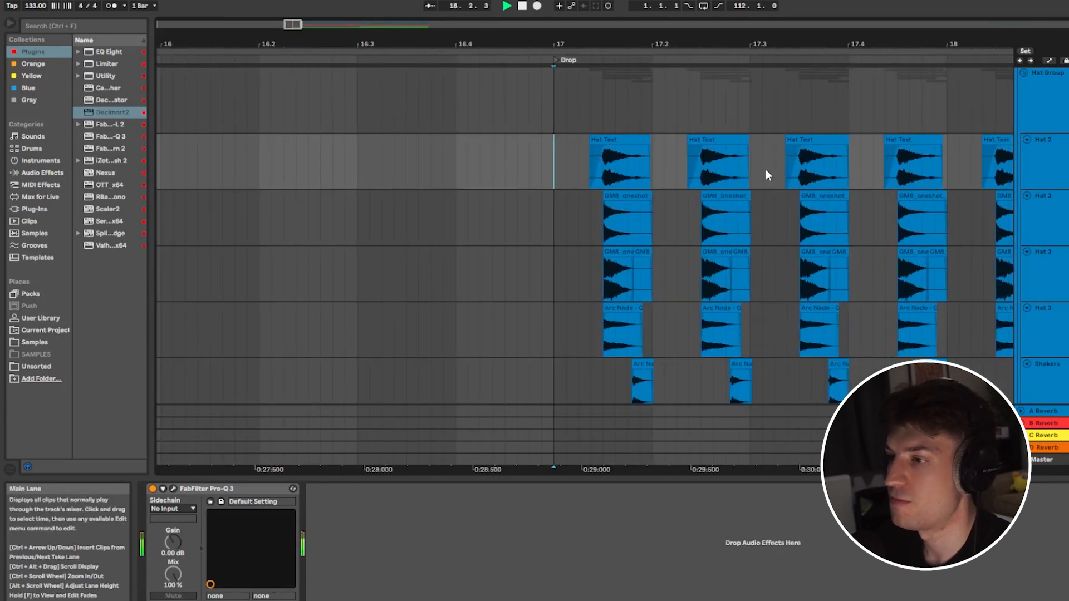
pyautogui.press('space')
# Step: Replay the hats from 17 and examine the first set of hat and shaker clips up close
pyautogui.scroll(3, 652, 236)
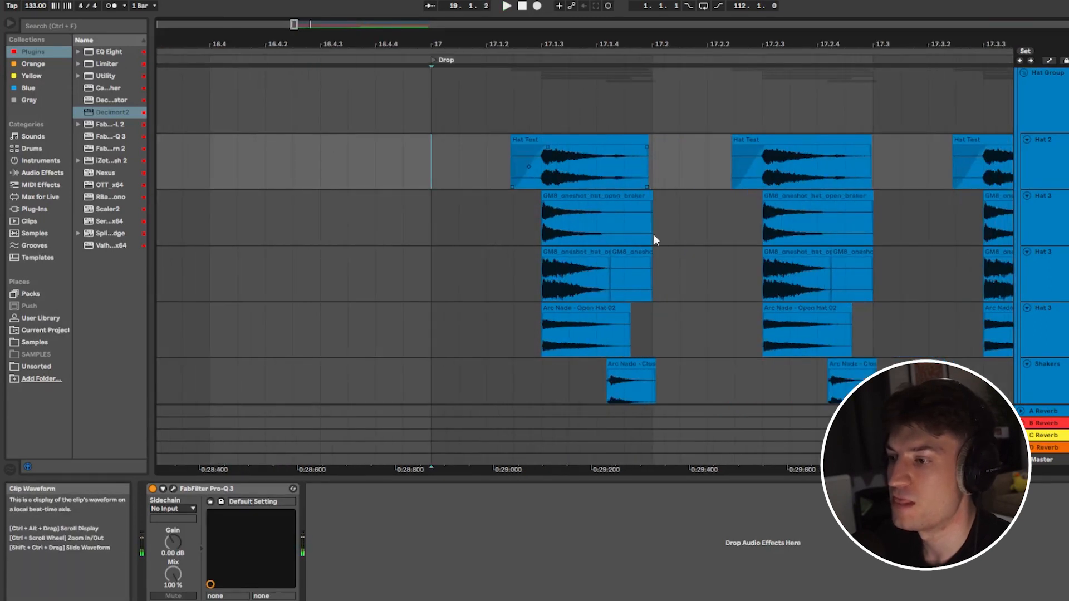
pyautogui.scroll(-1, 696, 343)
pyautogui.scroll(-2, 650, 334)
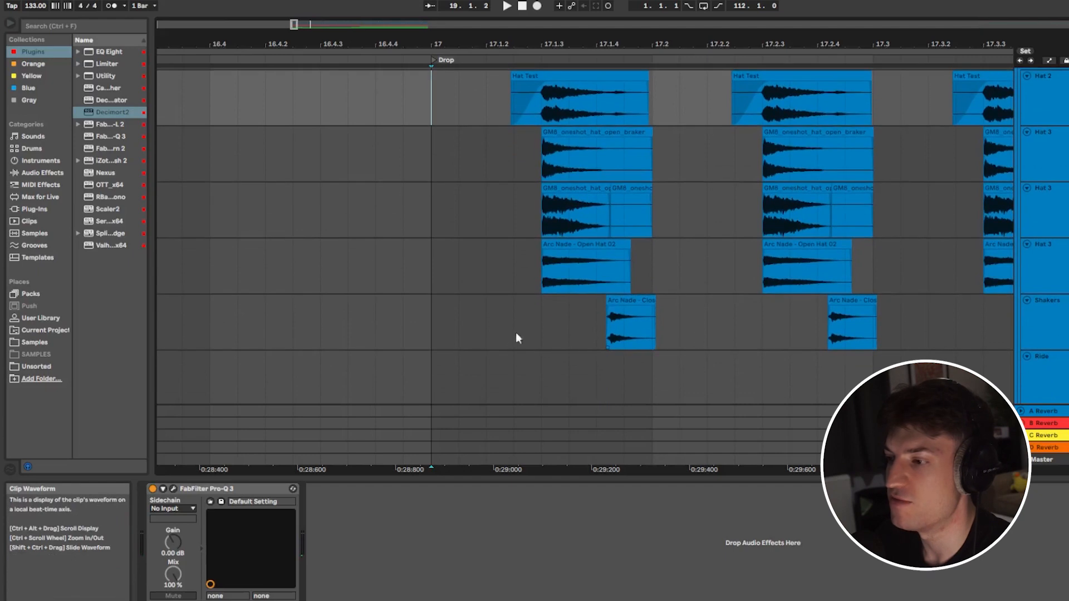
pyautogui.press('space')
pyautogui.scroll(2, 827, 214)
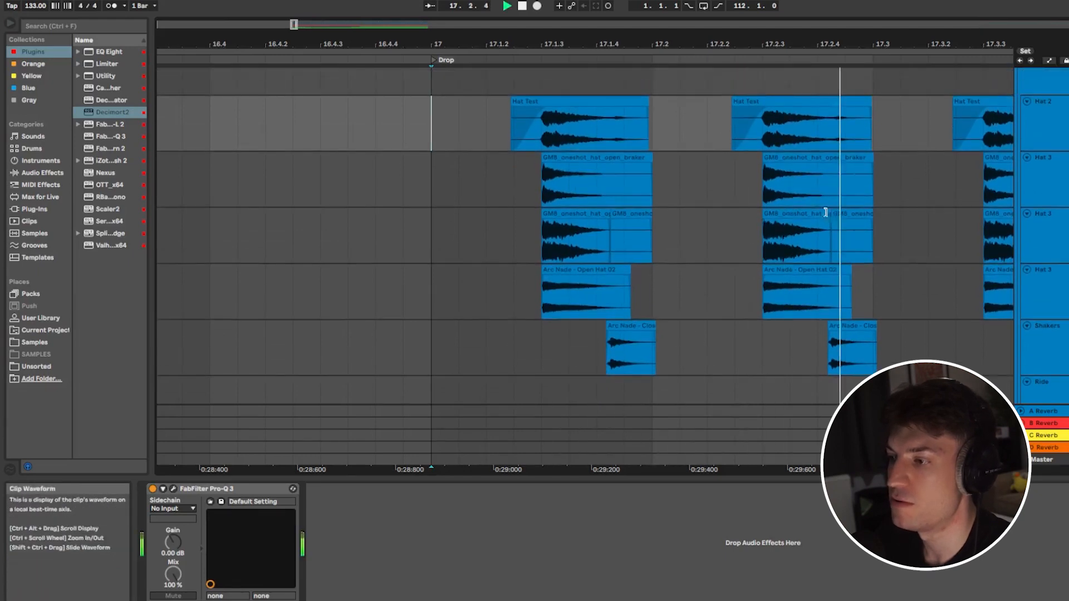
pyautogui.press('space')
pyautogui.scroll(3, 544, 245)
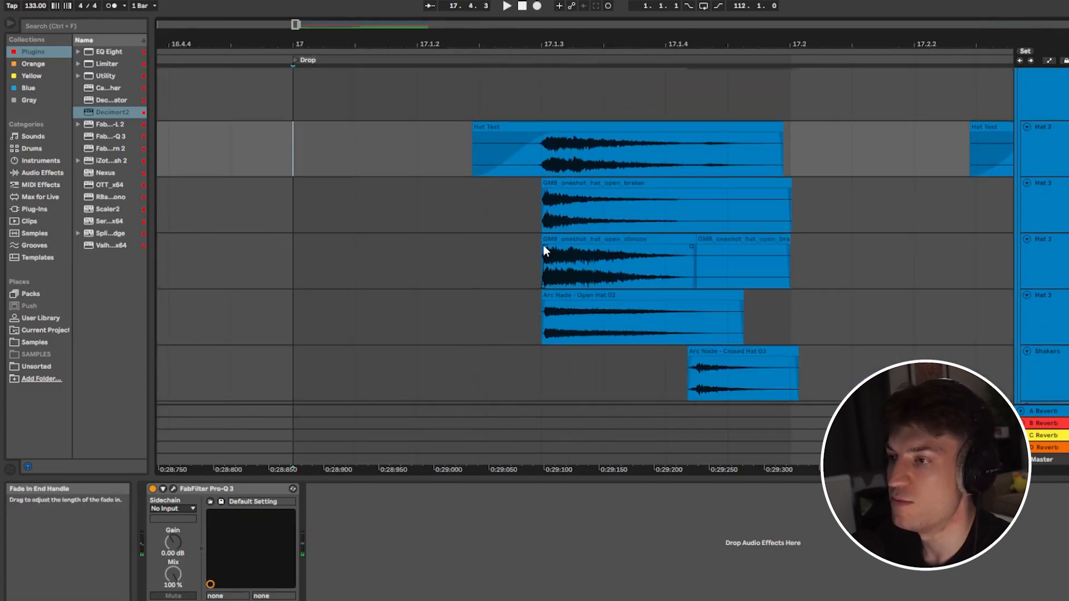
pyautogui.press('space')
pyautogui.press('space')
# Step: Turn off the arrangement's fixed grid on the Hat 2 track
pyautogui.rightClick(854, 148)
pyautogui.click(866, 285)
# Step: Delete a short section from the tail of the first Hat Test clip between 17.1.4 and 17.2, and listen briefly
pyautogui.moveTo(697, 153); pyautogui.dragTo(727, 152)
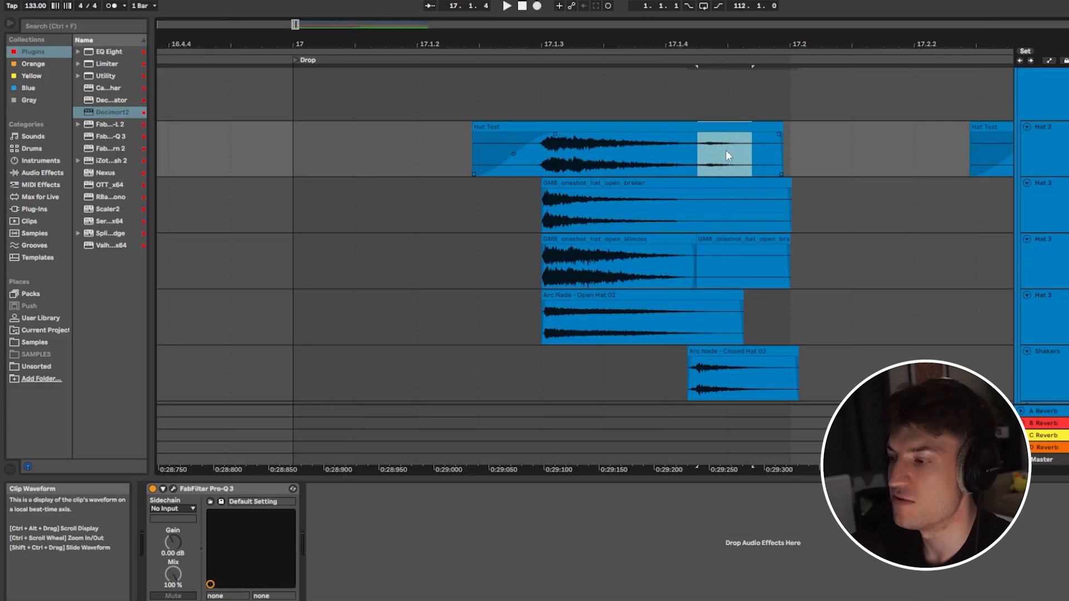
pyautogui.press('Delete')
pyautogui.press('space')
pyautogui.press('space')
# Step: Play the cut Hat Test clip from just before 17, then undo the deletion
pyautogui.click(287, 136)
pyautogui.press('space')
pyautogui.press('space')
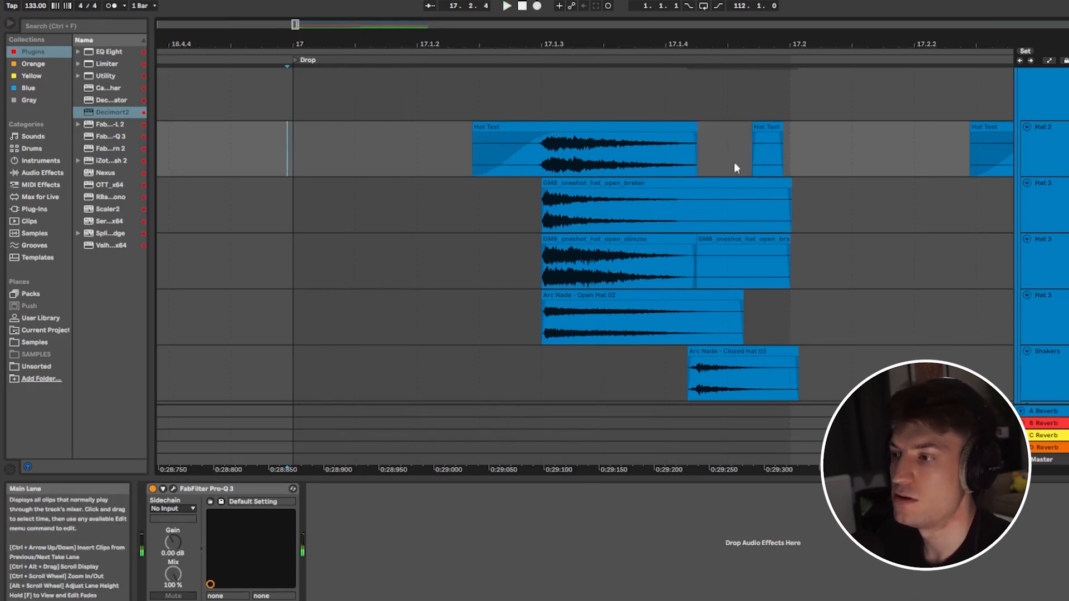
pyautogui.hotkey('ctrl', 'z')
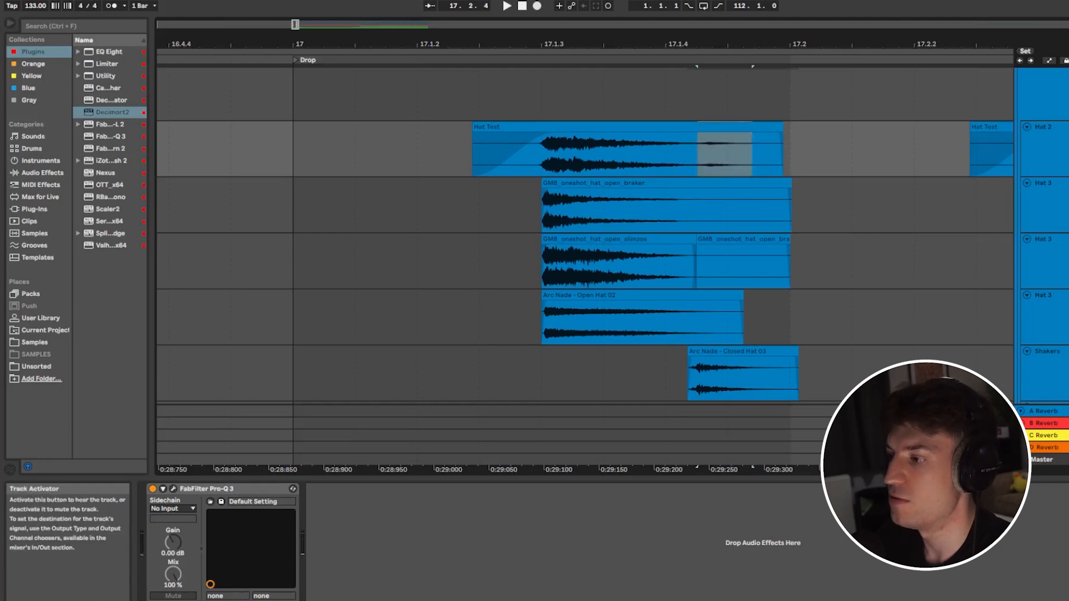
# Step: Play the stacked hat and shaker layers from bar 17 and look over their repeating pattern
pyautogui.click(315, 132)
pyautogui.press('space')
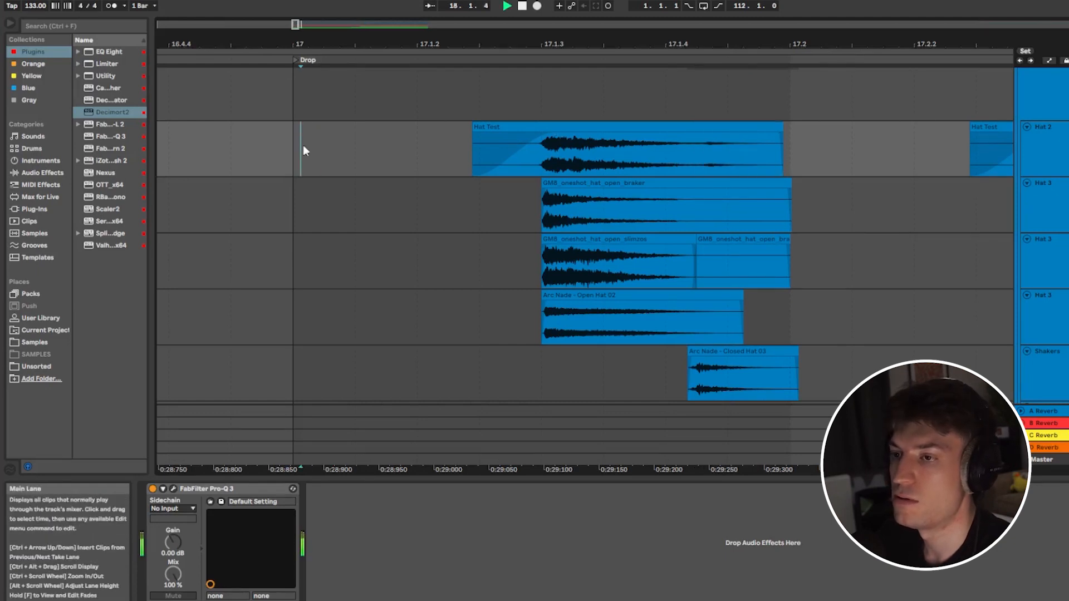
pyautogui.scroll(-10, 363, 134)
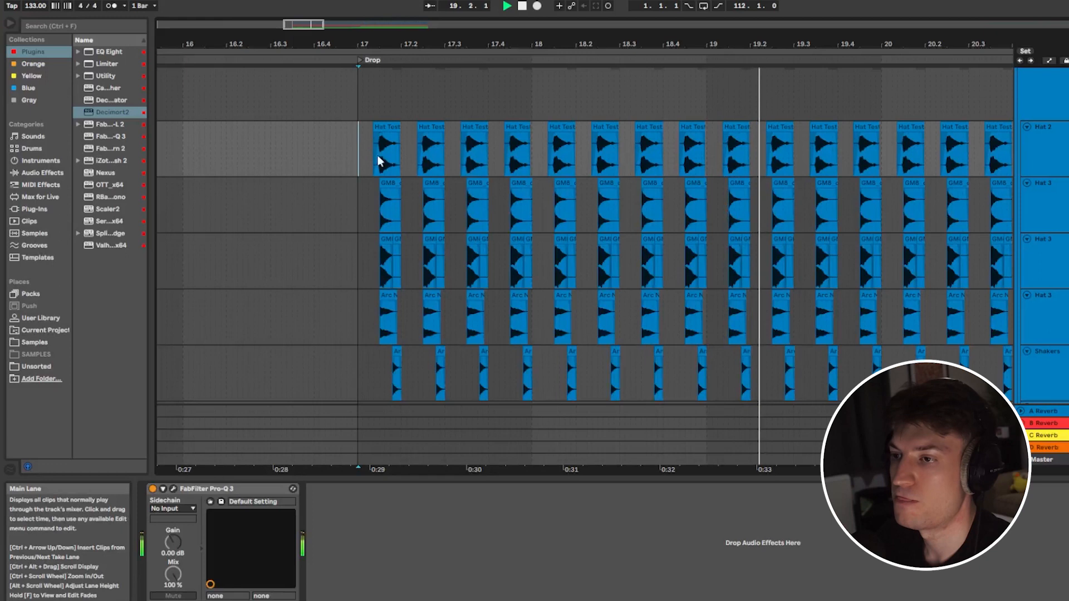
pyautogui.scroll(10, 373, 163)
pyautogui.press('space')
# Step: Highlight the overlapping bodies of the four hat layers at 17.1.3 and the Closed Hat 03 clip that follows
pyautogui.moveTo(444, 152); pyautogui.dragTo(603, 318)
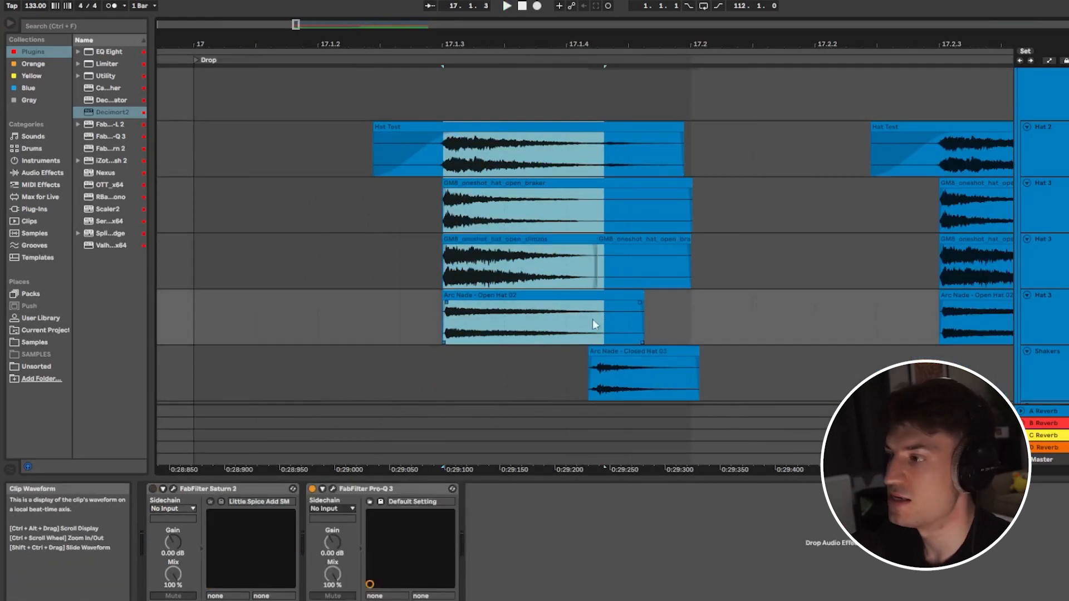
pyautogui.moveTo(582, 376); pyautogui.dragTo(687, 378)
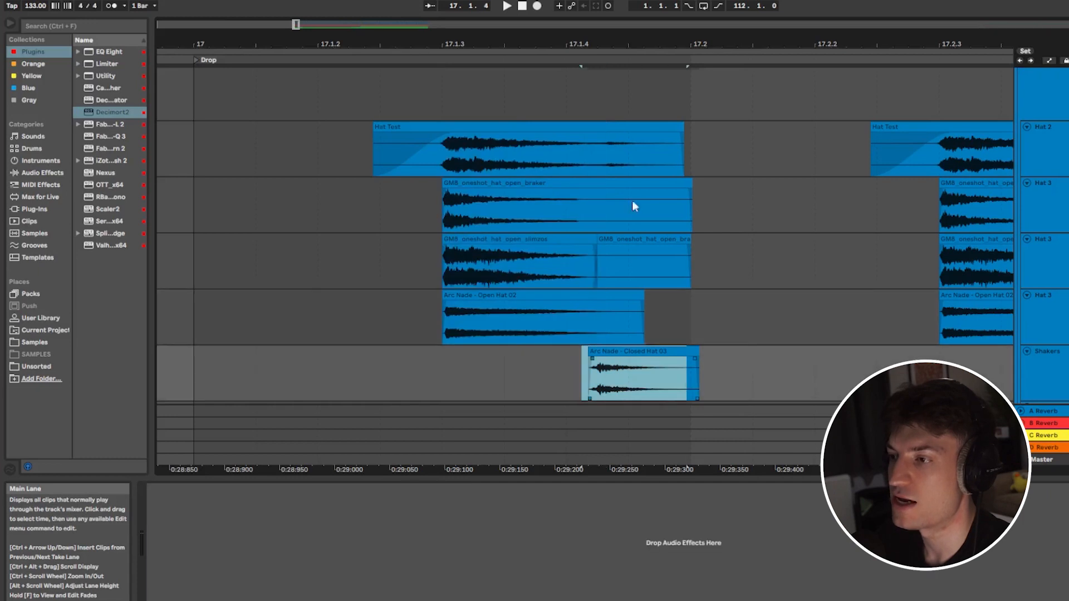
pyautogui.click(601, 163)
pyautogui.moveTo(666, 163); pyautogui.dragTo(672, 165)
# Step: Compare the timing of the first hat stack at 17.1.3 with the clips on the clap tracks
pyautogui.click(470, 149)
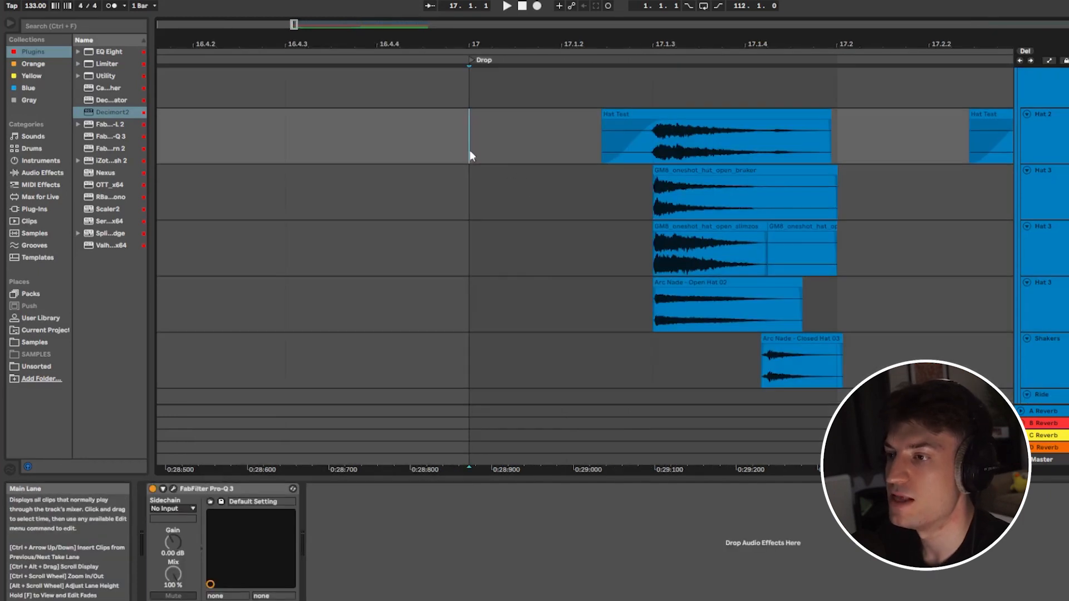
pyautogui.click(657, 147)
pyautogui.scroll(2, 694, 160)
pyautogui.scroll(4, 658, 160)
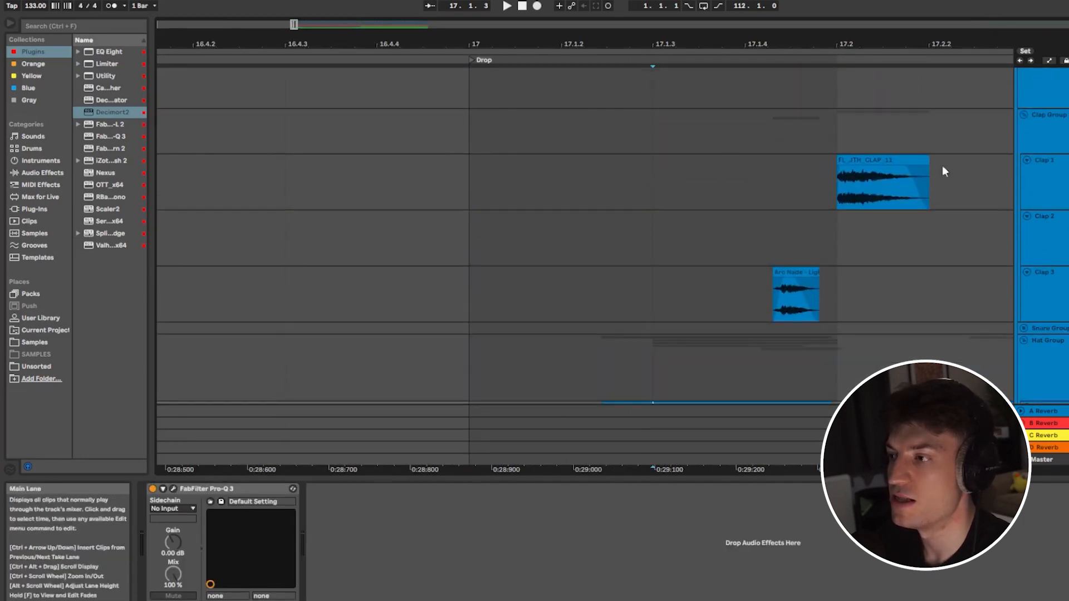
pyautogui.scroll(-4, 869, 174)
# Step: Play the hat and shaker layers from 17 and examine the first two stacks up close
pyautogui.click(207, 141)
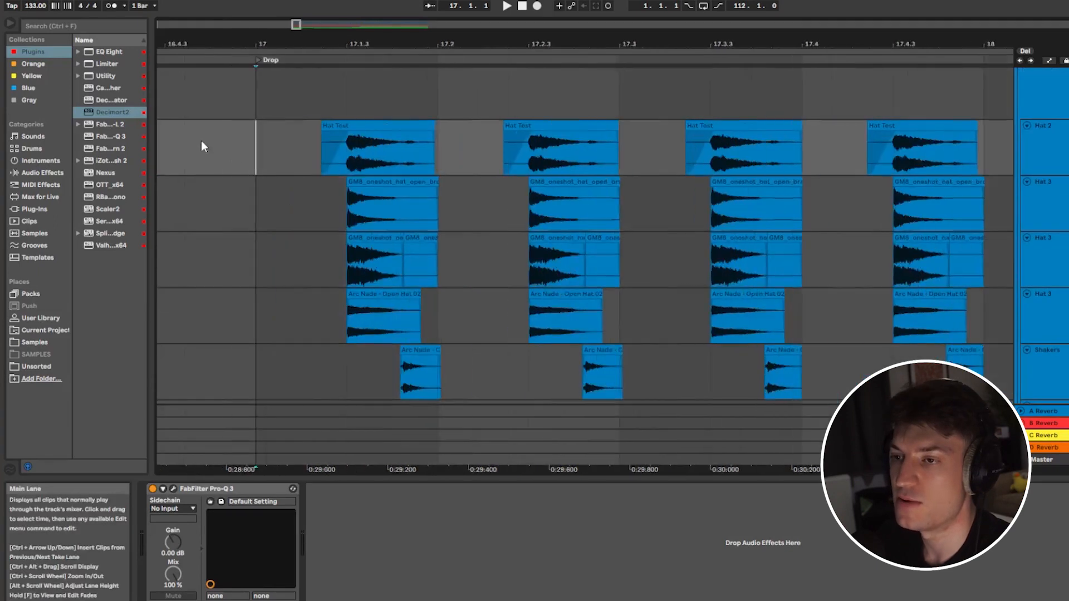
pyautogui.scroll(4, 292, 162)
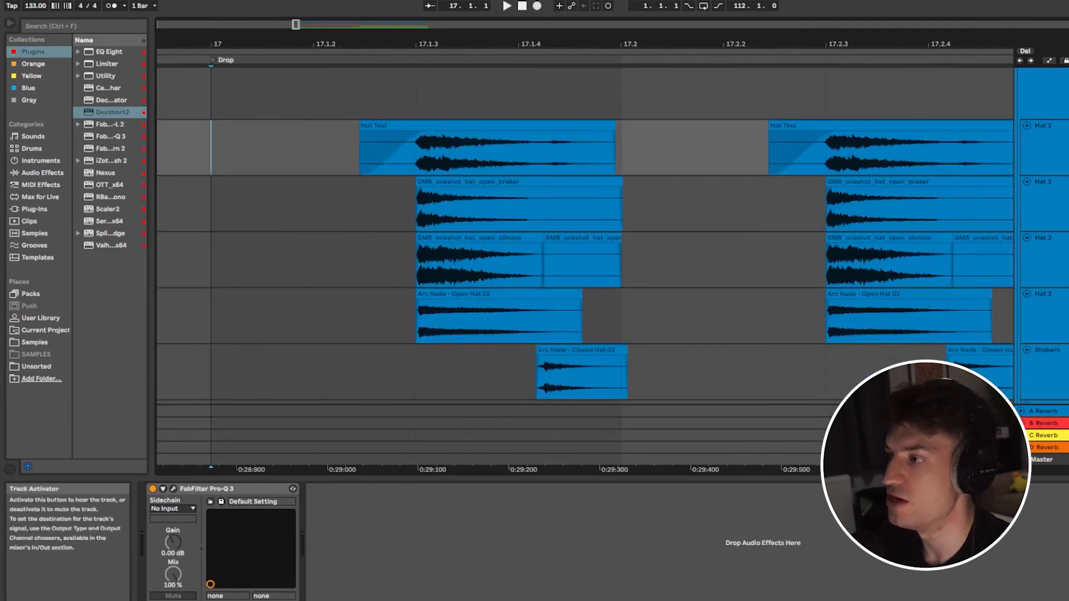
pyautogui.press('space')
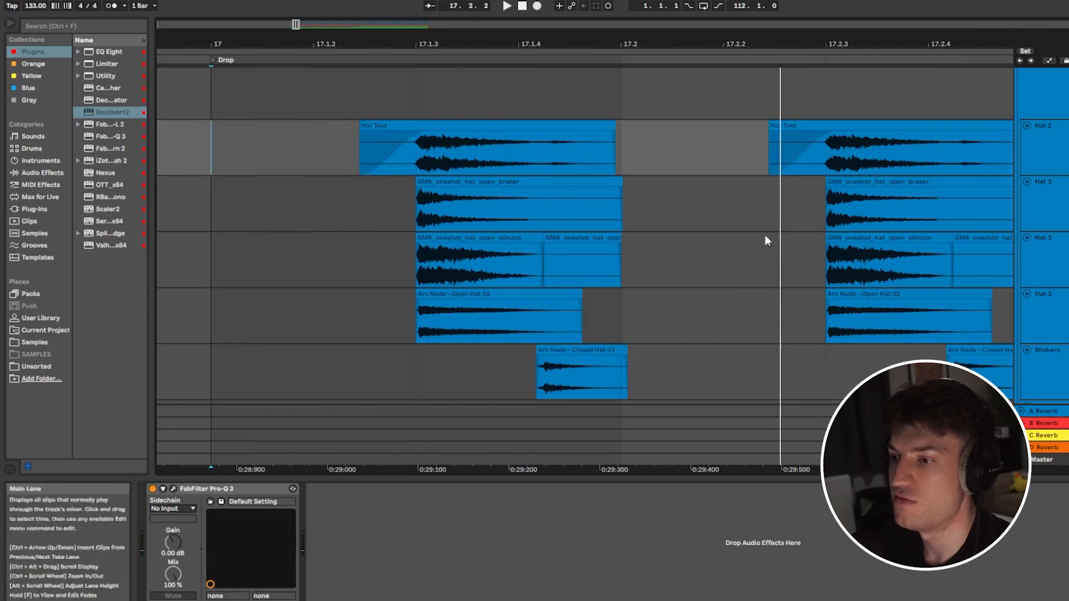
pyautogui.scroll(-1, 763, 234)
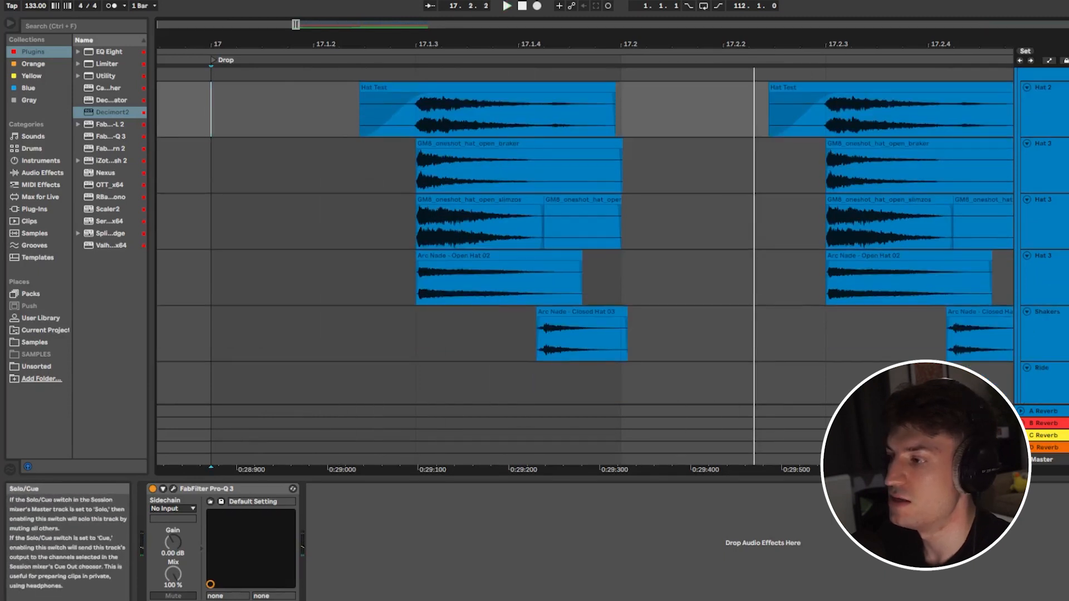
# Step: Play the drums from 17 and review how the kick and clap clips are placed over the first bars
pyautogui.scroll(4, 585, 237)
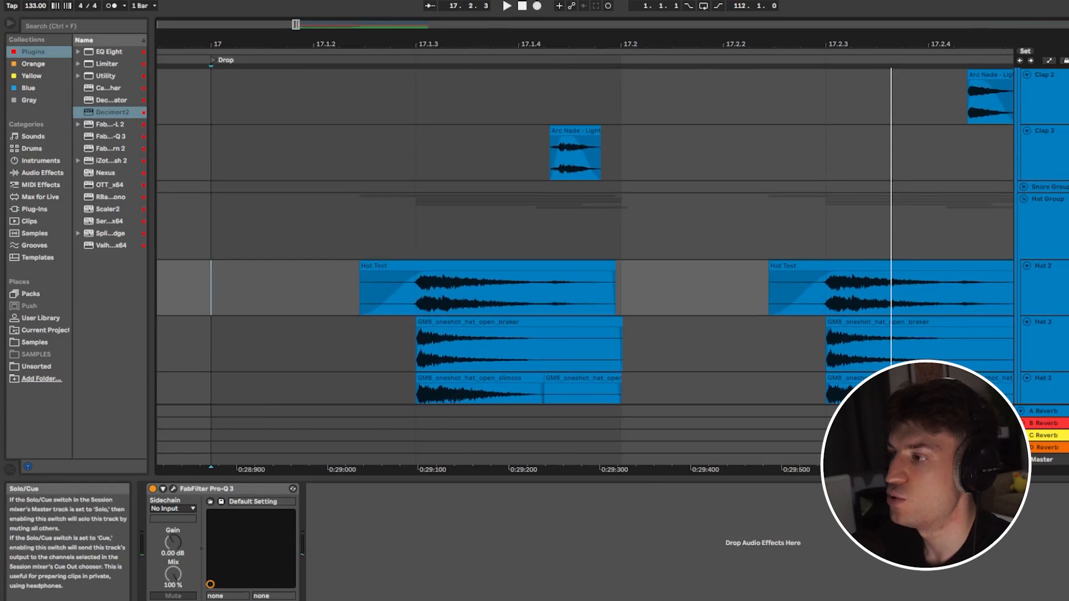
pyautogui.scroll(5, 585, 239)
pyautogui.scroll(-5, 579, 263)
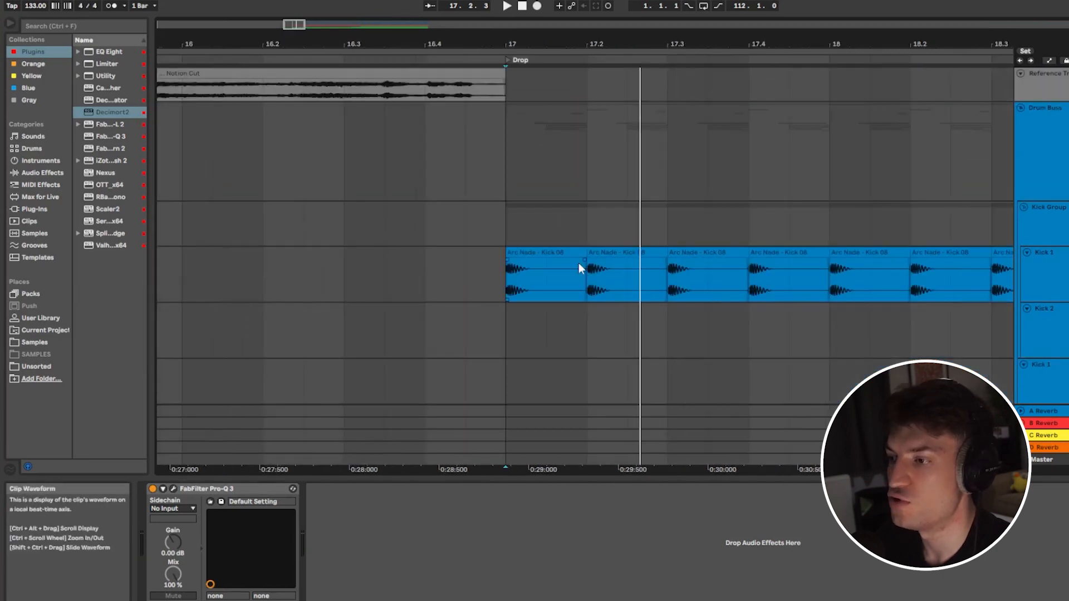
pyautogui.click(505, 216)
pyautogui.press('space')
pyautogui.scroll(-1, 742, 198)
pyautogui.scroll(-2, 741, 197)
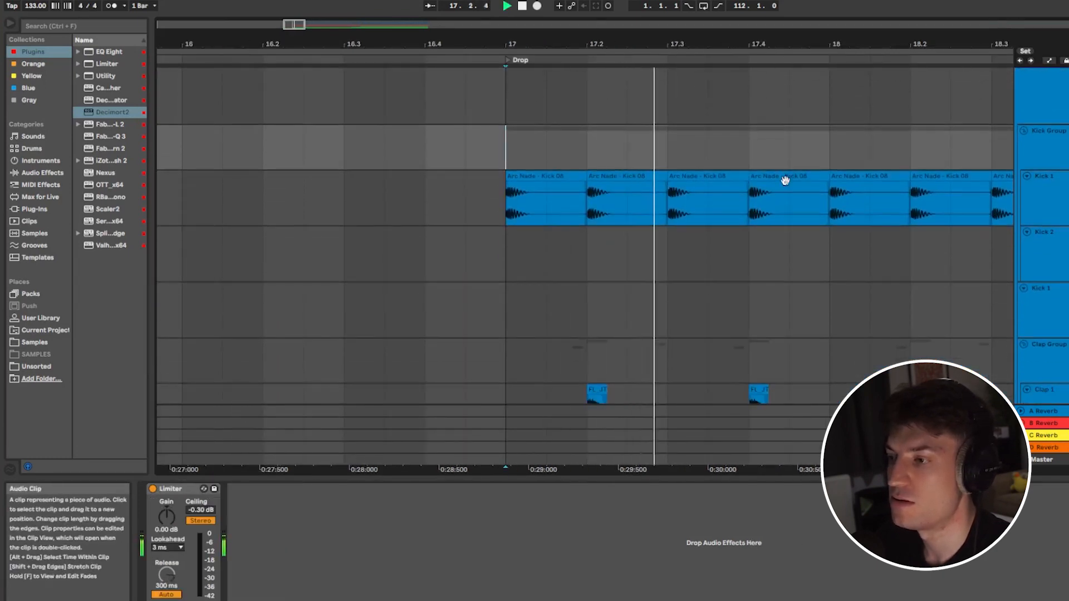
pyautogui.moveTo(305, 24); pyautogui.dragTo(318, 24)
pyautogui.scroll(-3, 743, 219)
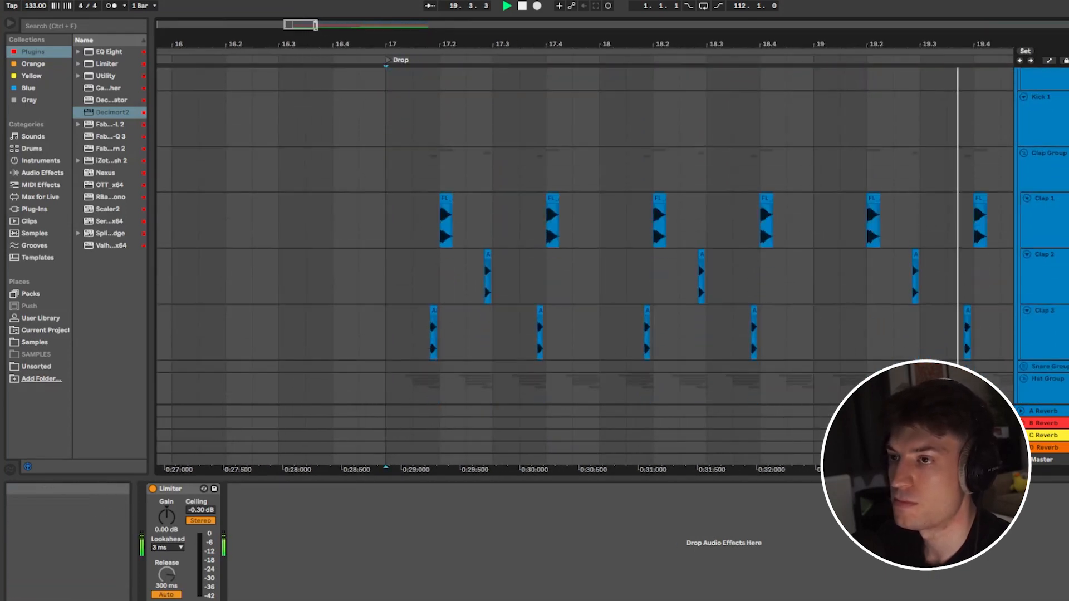
pyautogui.press('space')
# Step: Survey the kick and clap patterns up to bar 30 and locate the Ride clips that start after bar 25
pyautogui.moveTo(318, 25); pyautogui.dragTo(406, 24)
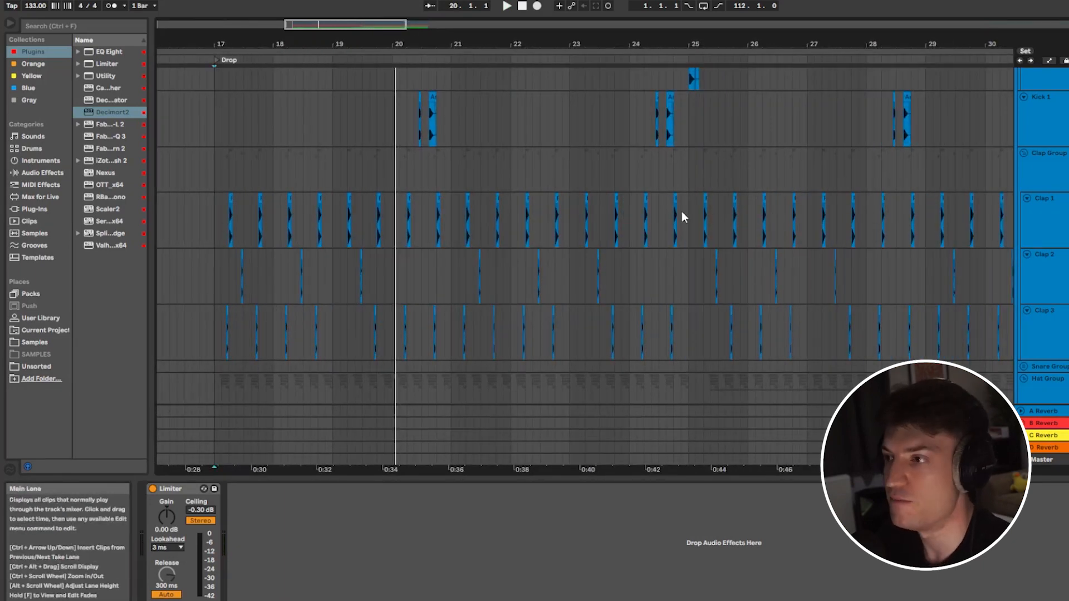
pyautogui.scroll(3, 682, 211)
pyautogui.click(693, 125)
pyautogui.scroll(3, 872, 142)
pyautogui.scroll(-10, 821, 190)
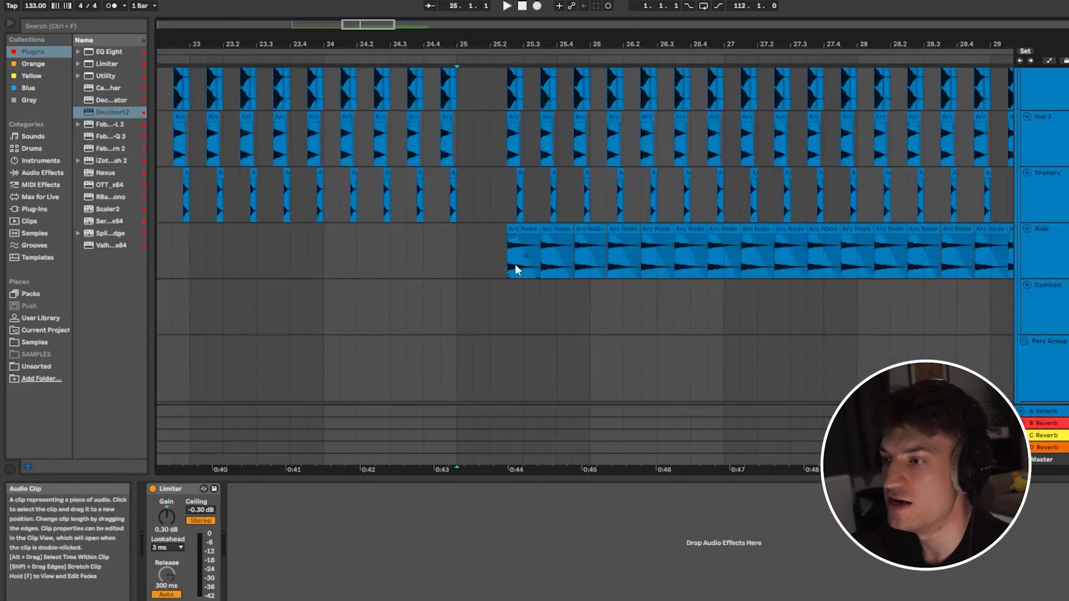
# Step: Play the Ride track from bar 25 and examine its first clips
pyautogui.scroll(5, 515, 269)
pyautogui.click(215, 253)
pyautogui.press('space')
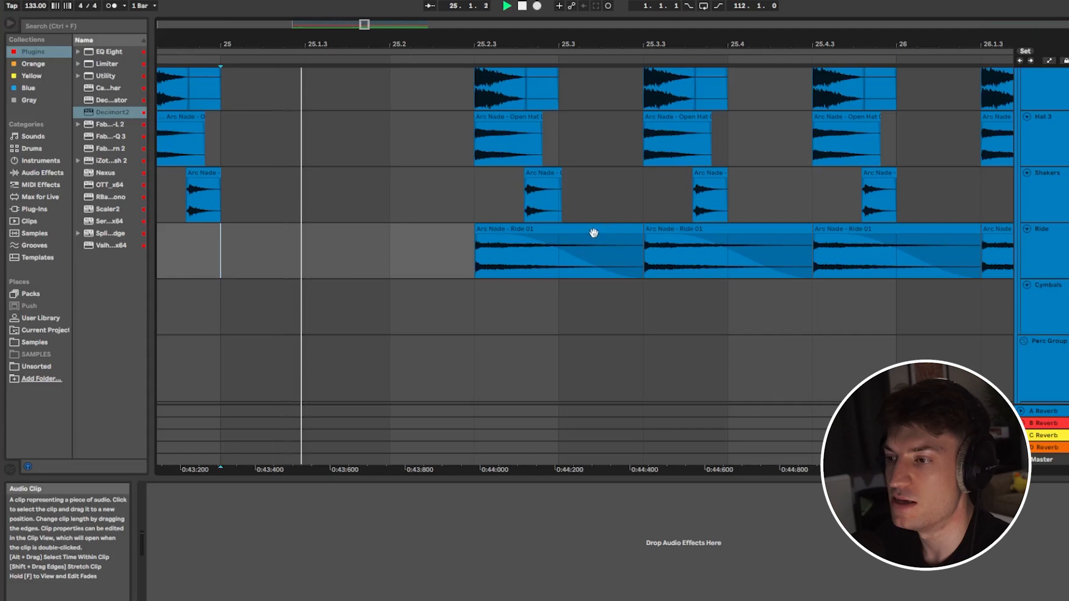
pyautogui.scroll(-2, 664, 216)
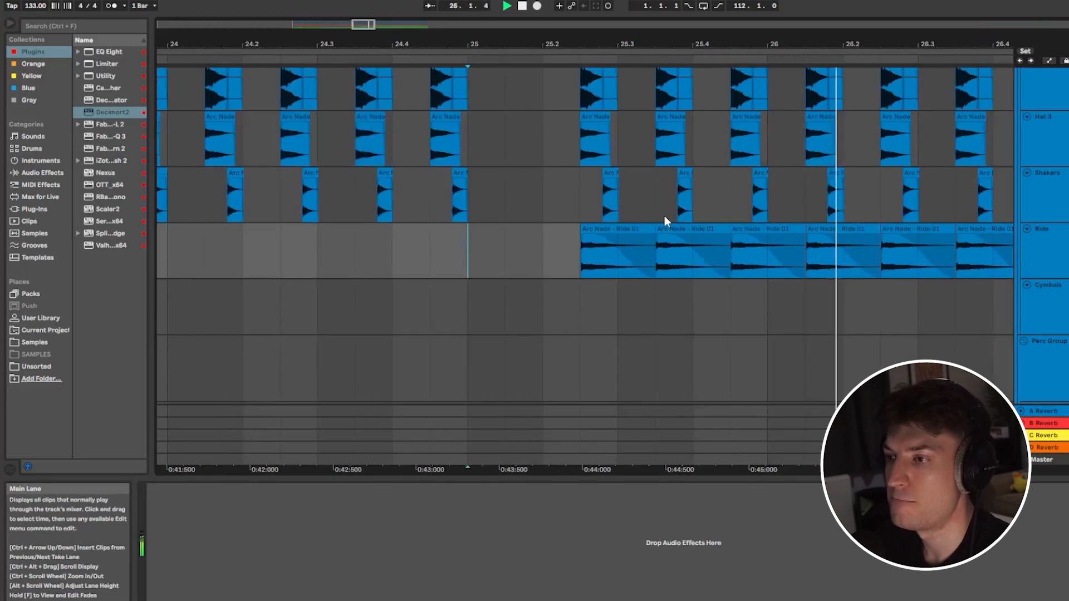
pyautogui.scroll(2, 660, 249)
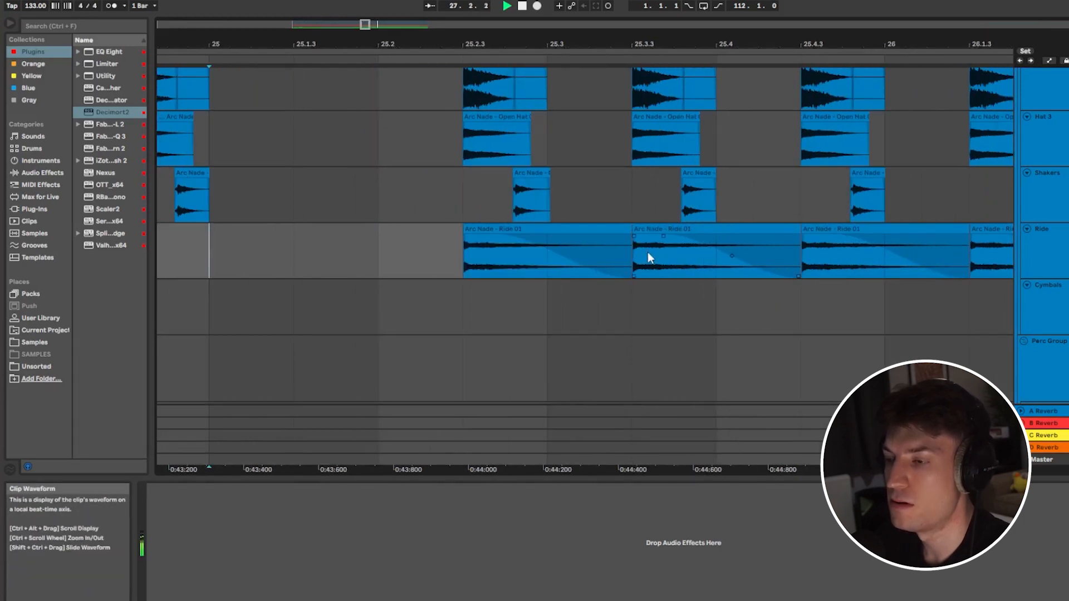
pyautogui.press('space')
# Step: Compare the Ride with the hats and highlight the first Ride 01 clip from 25.2.3 to 25.3.3
pyautogui.scroll(5, 540, 260)
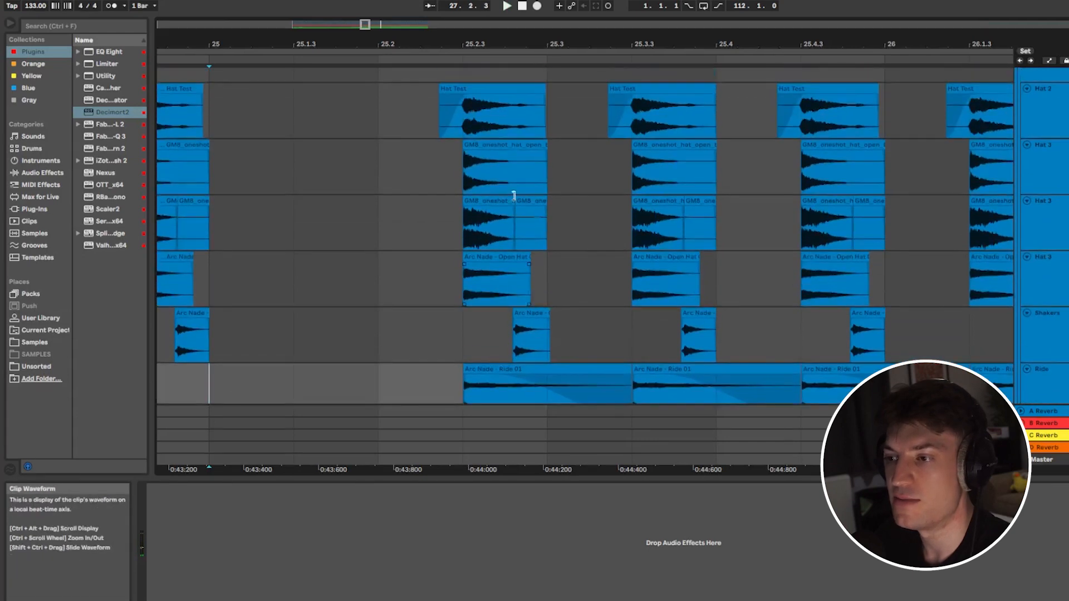
pyautogui.scroll(-3, 619, 178)
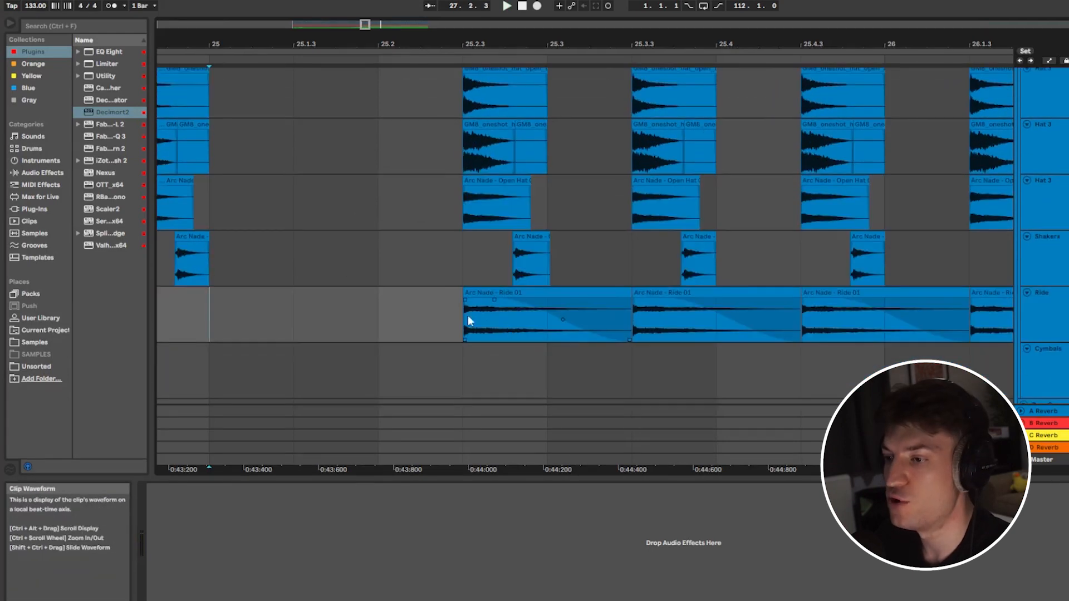
pyautogui.click(462, 305)
pyautogui.moveTo(499, 313); pyautogui.dragTo(617, 313)
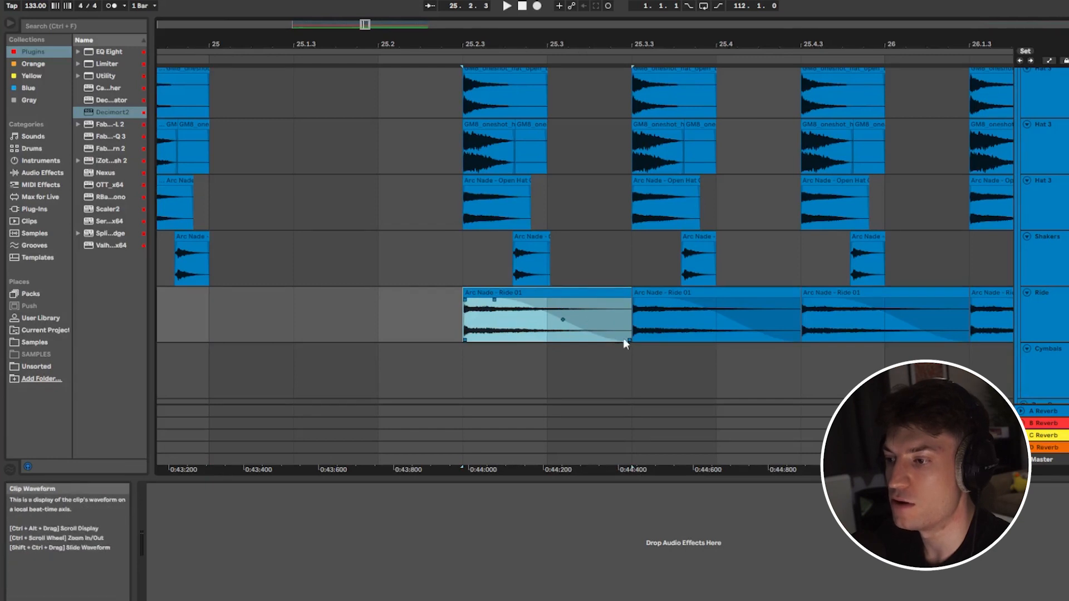
pyautogui.click(484, 320)
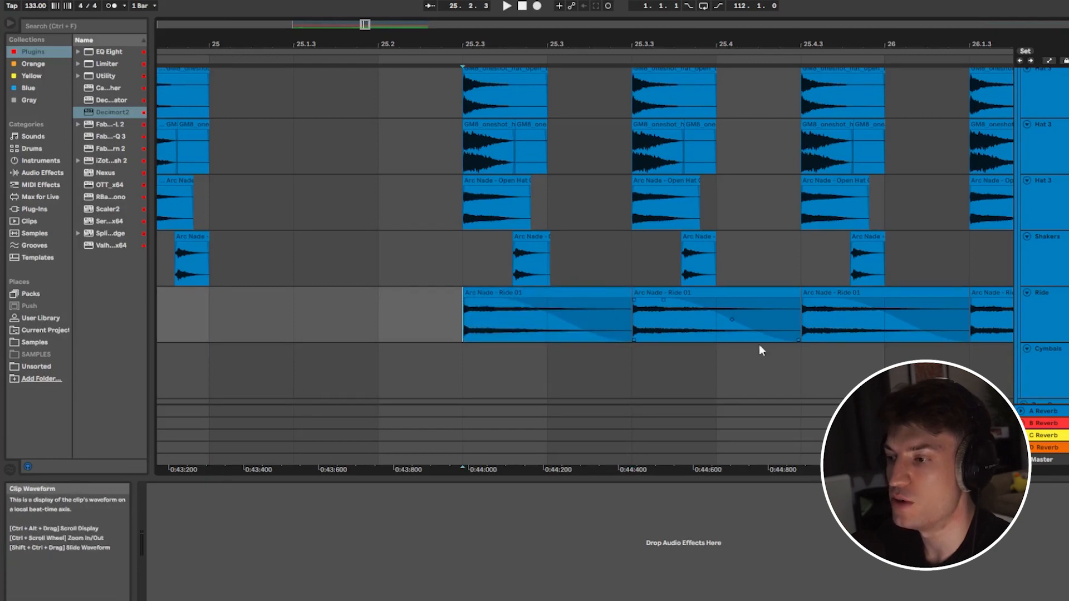
# Step: Examine how the hat, shaker and ride layers line up around 25.2.3
pyautogui.scroll(3, 633, 329)
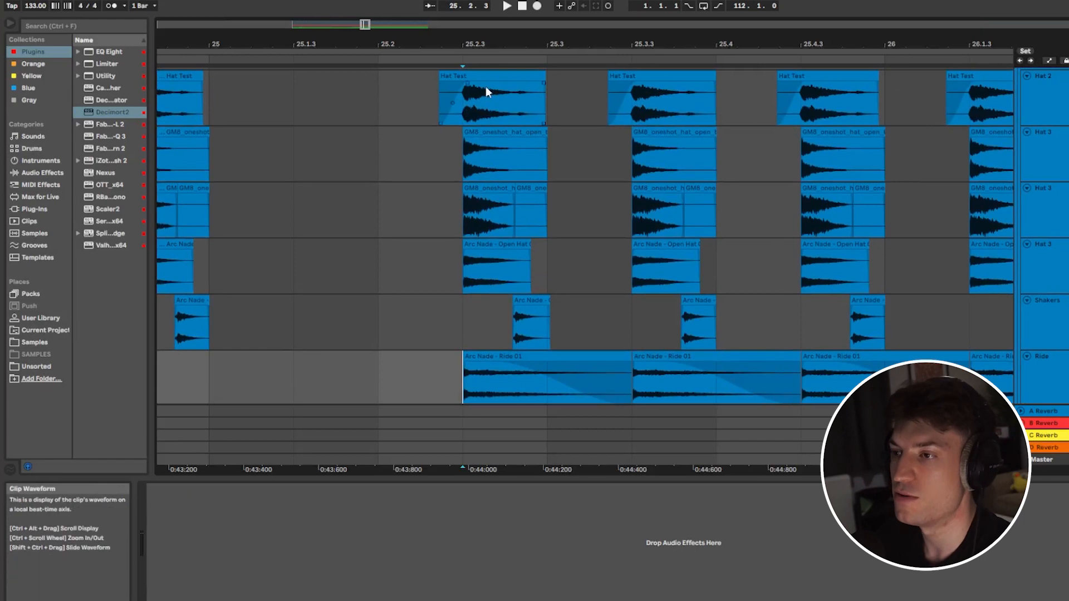
pyautogui.click(491, 265)
pyautogui.scroll(3, 480, 271)
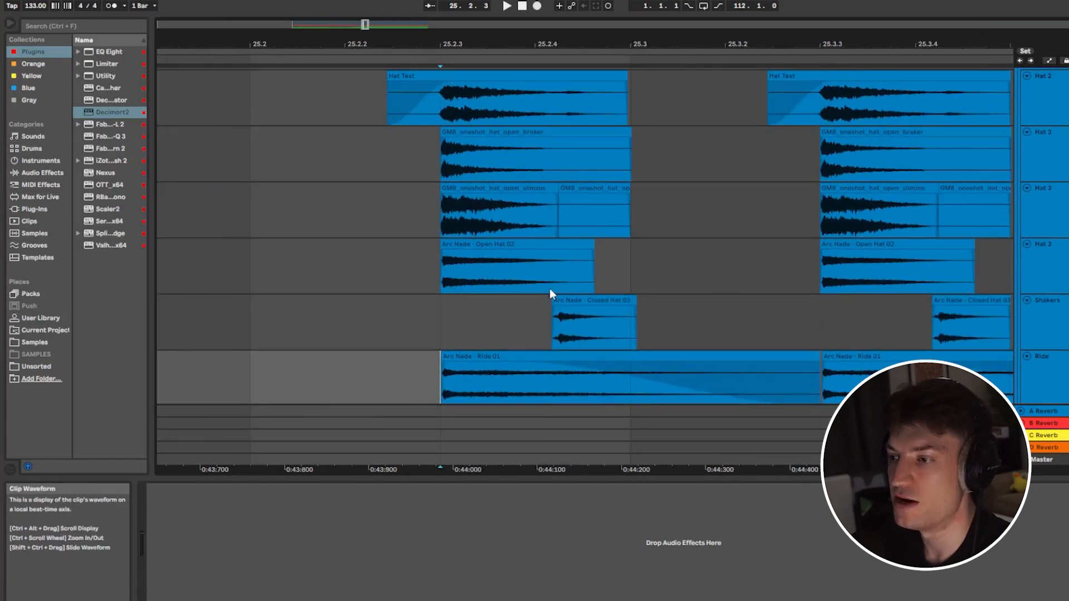
pyautogui.scroll(-5, 578, 168)
pyautogui.scroll(8, 568, 215)
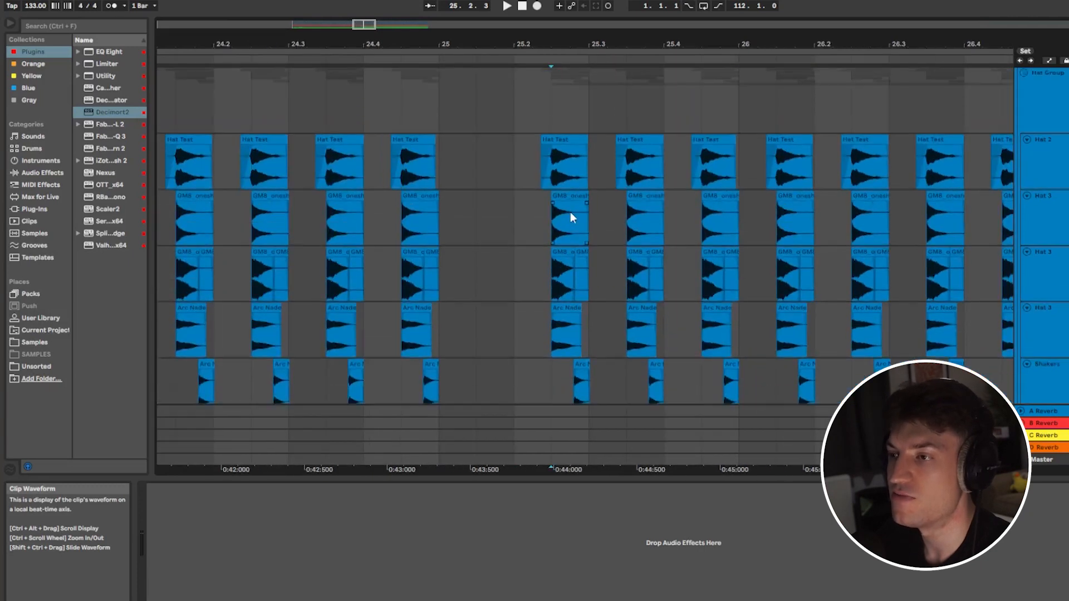
# Step: Play the drums from 25.2 at the kick tracks, then look down through the clap tracks and below
pyautogui.scroll(5, 578, 174)
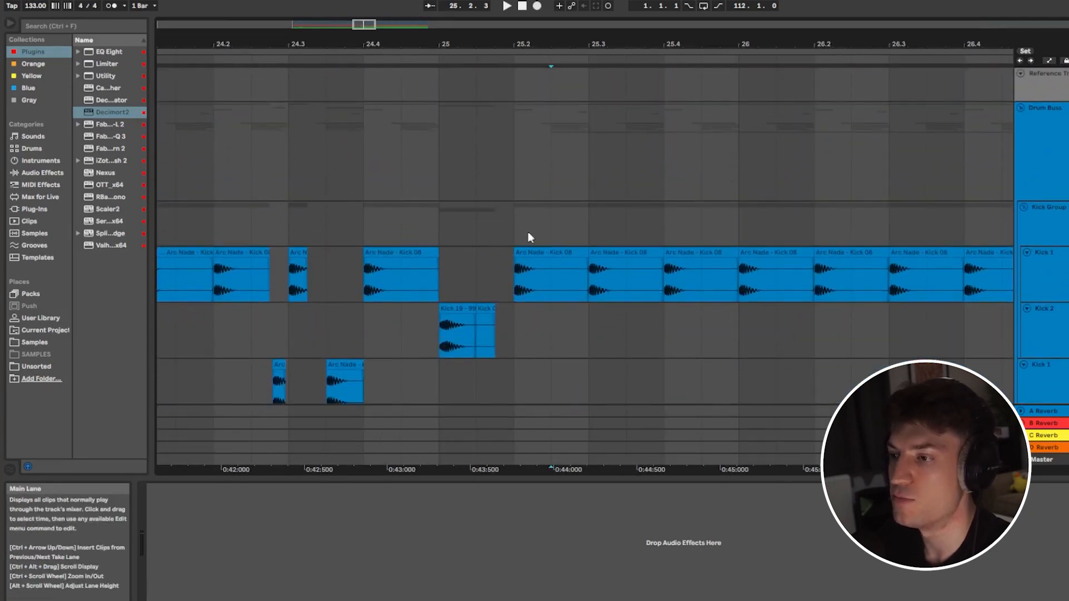
pyautogui.click(505, 273)
pyautogui.press('space')
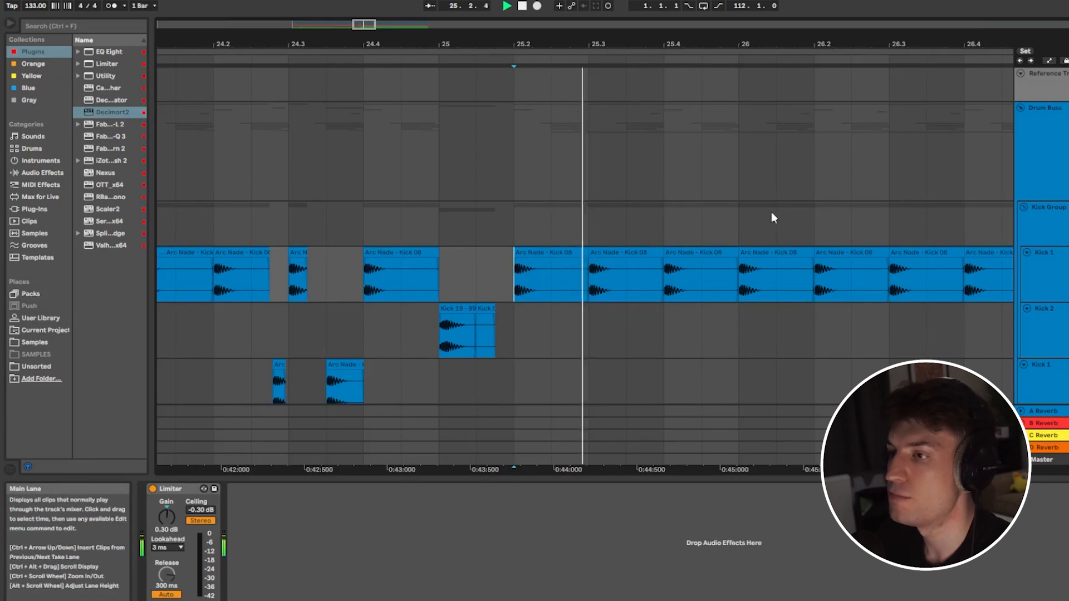
pyautogui.scroll(-5, 812, 228)
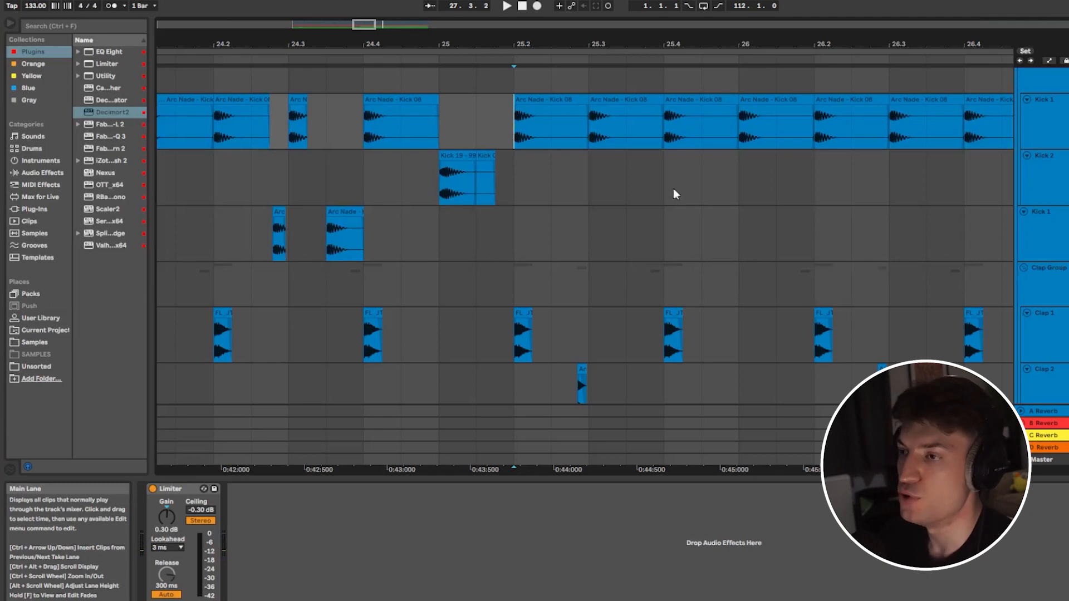
pyautogui.scroll(-5, 466, 269)
pyautogui.scroll(-3, 465, 271)
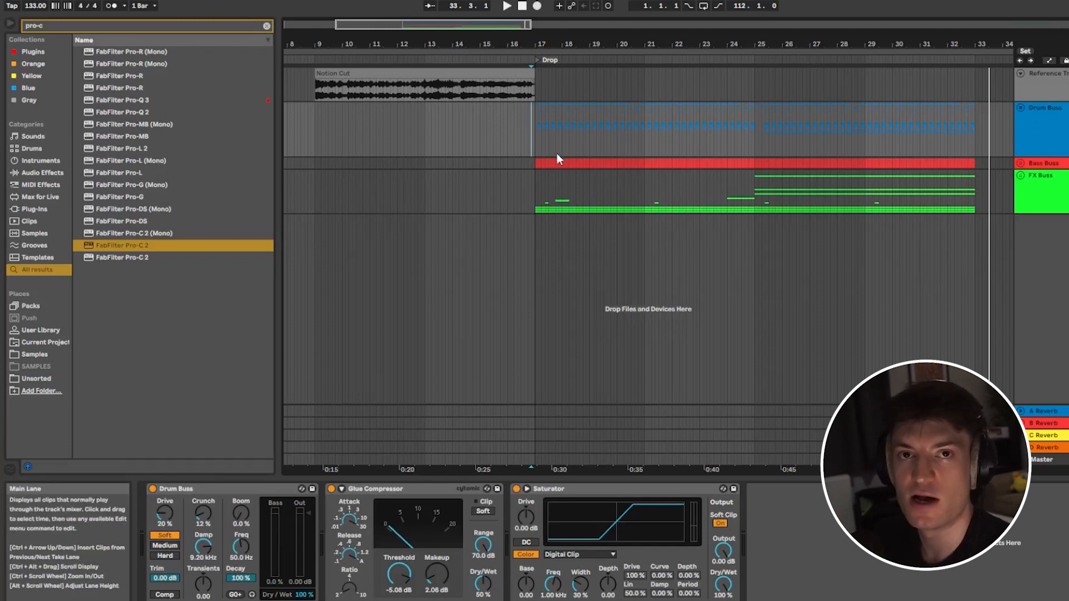
# Step: Inspect the Drum Buss and Glue Compressor devices on the Drum Buss group and play the drop from 17 through them
pyautogui.click(1046, 128)
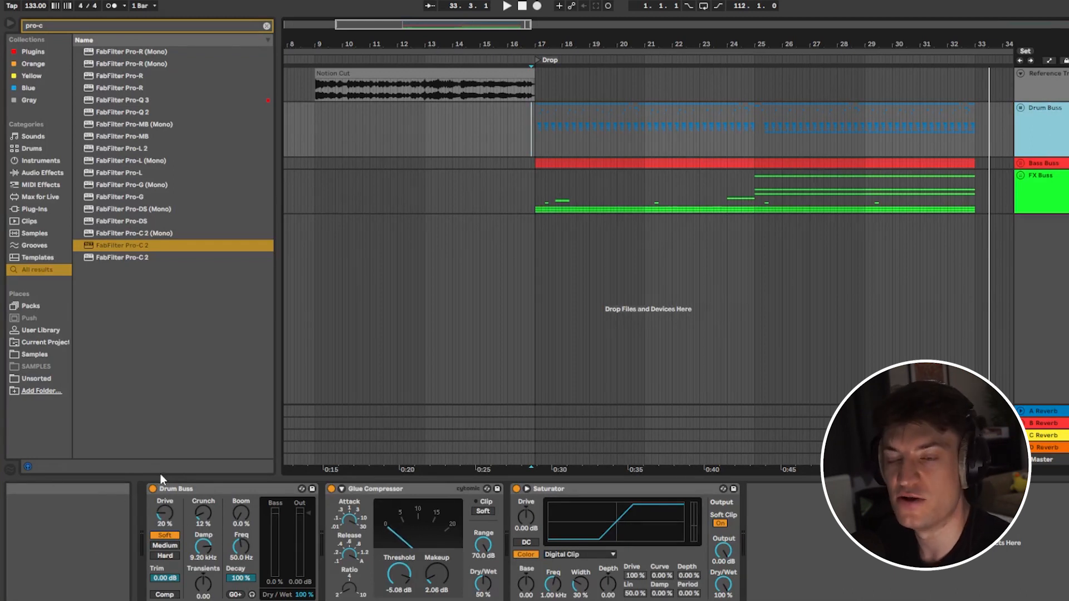
pyautogui.click(239, 490)
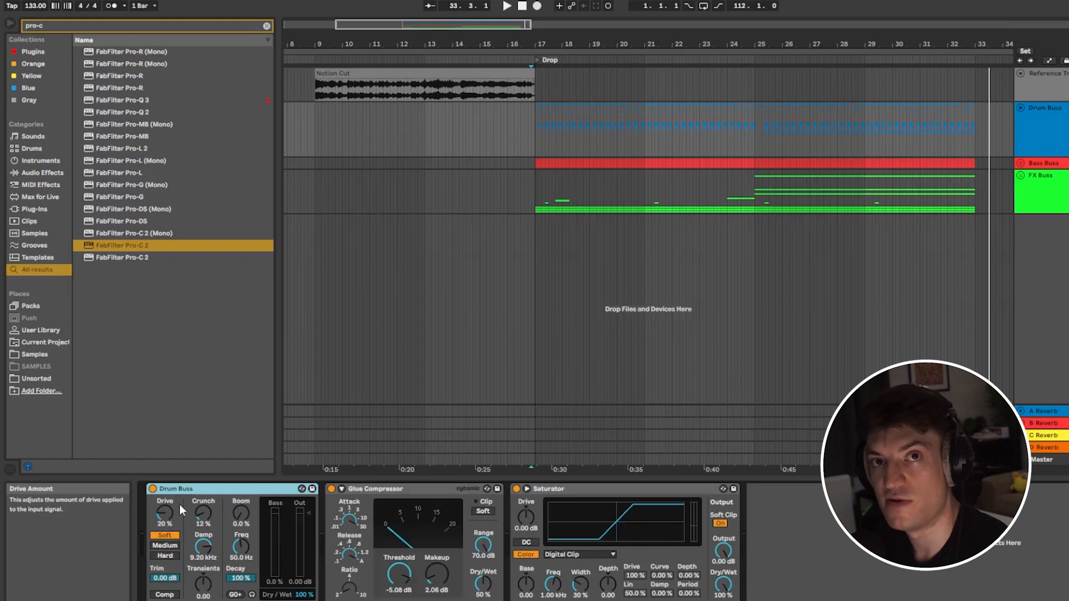
pyautogui.click(416, 492)
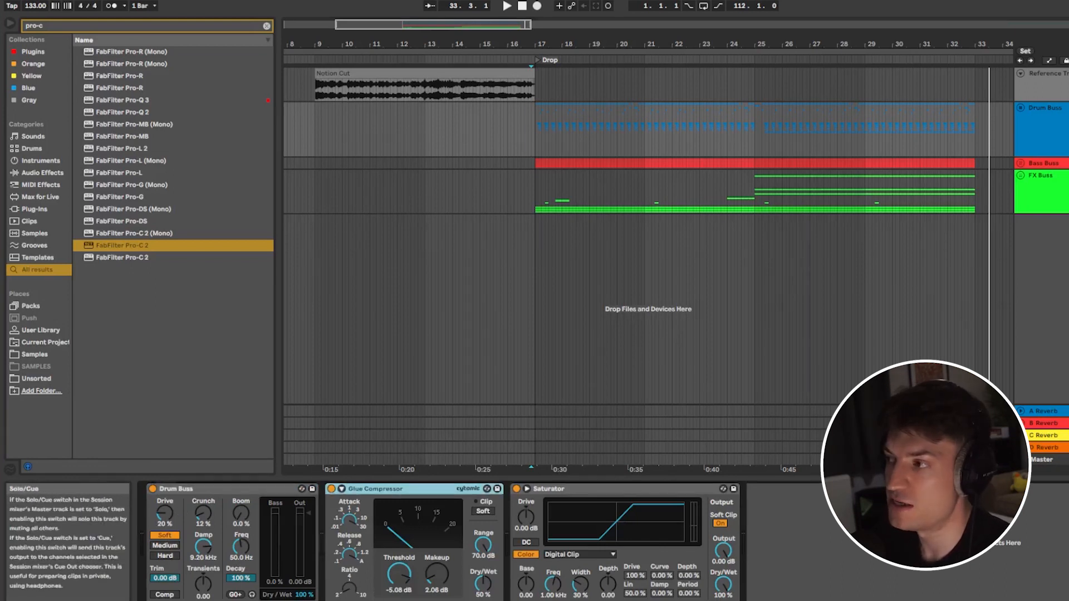
pyautogui.press('space')
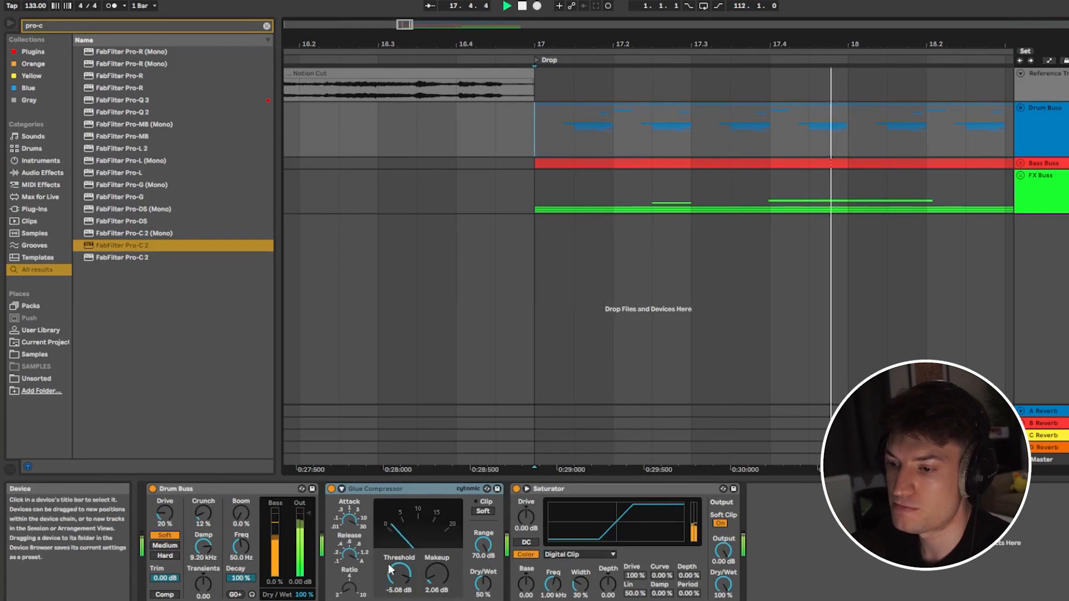
pyautogui.press('space')
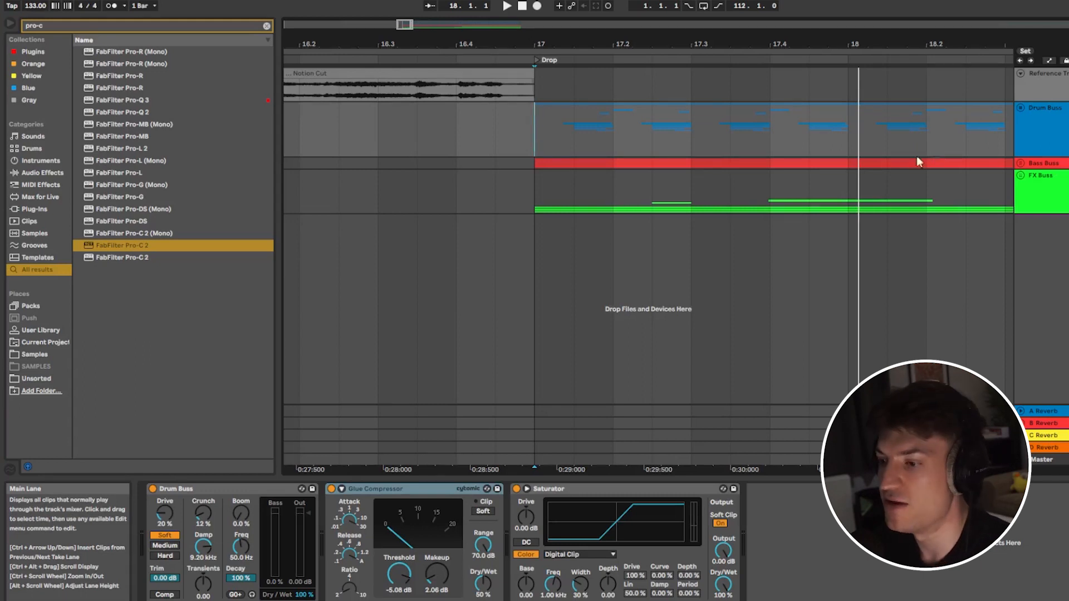
# Step: Select the Saturator on the Drum Buss group and view the Bass Production Collection from the Arcnade sample packs page in the browser
pyautogui.click(588, 486)
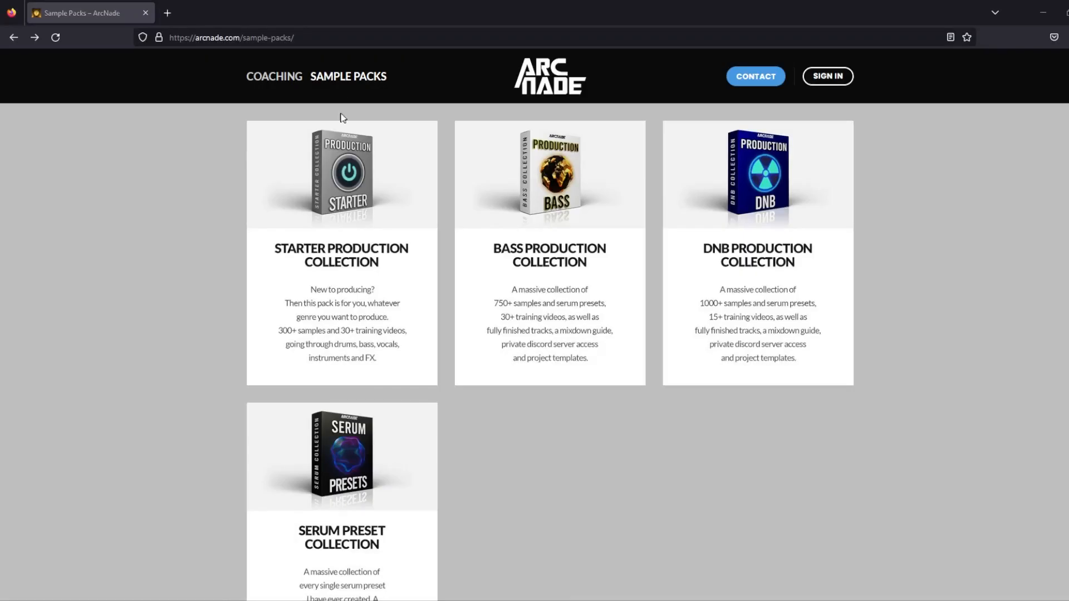
pyautogui.click(541, 206)
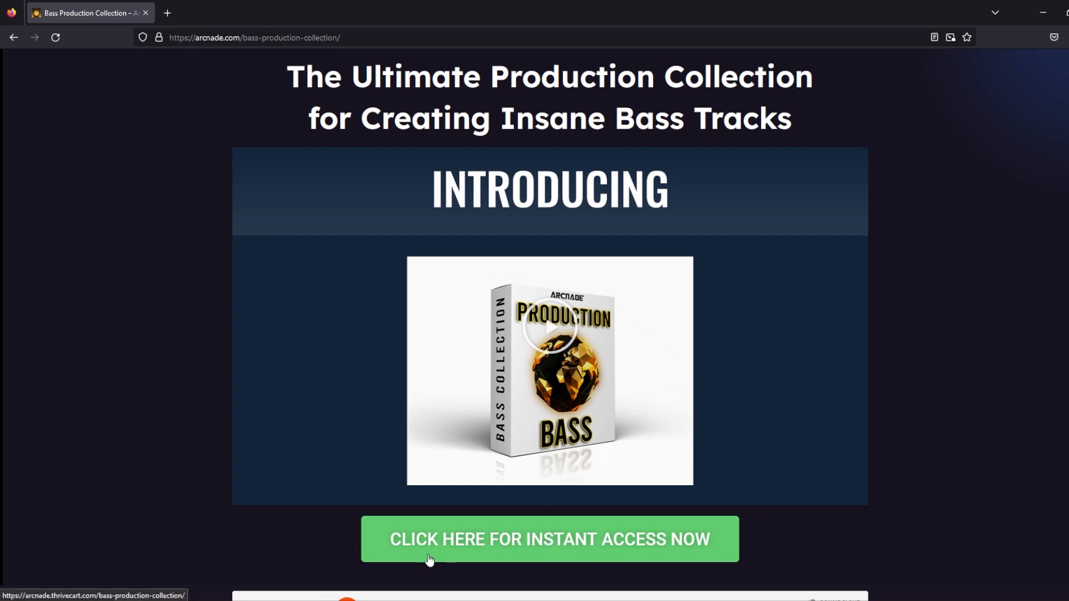
pyautogui.click(13, 38)
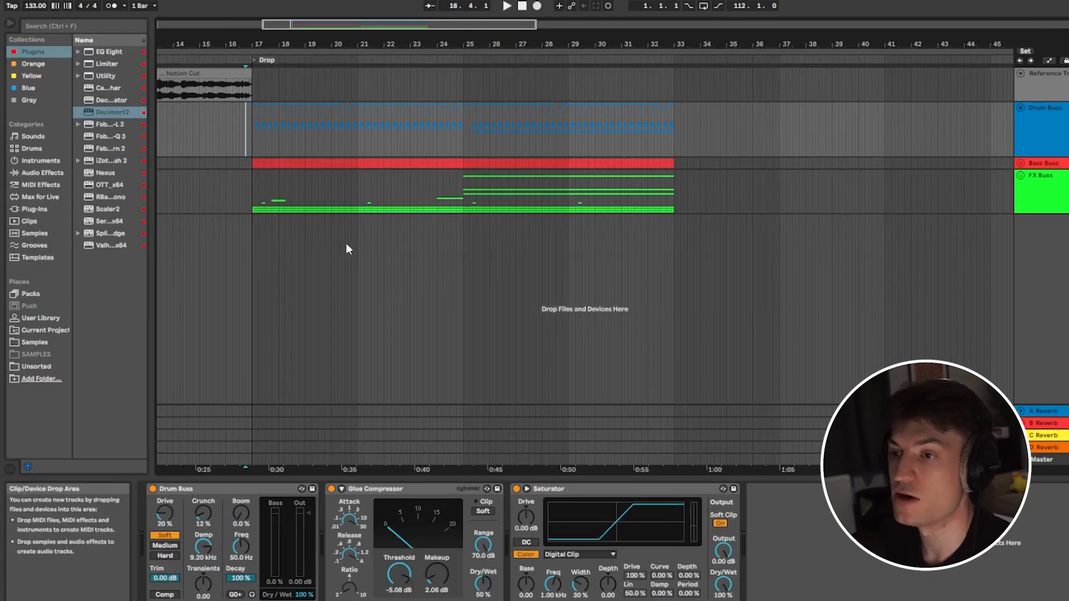
# Step: Unfold the Bass Buss group, compare the Sub Bass and Mid Bass clips, and highlight the Mid Bass pattern from bar 17 to 19
pyautogui.click(1021, 164)
pyautogui.click(249, 196)
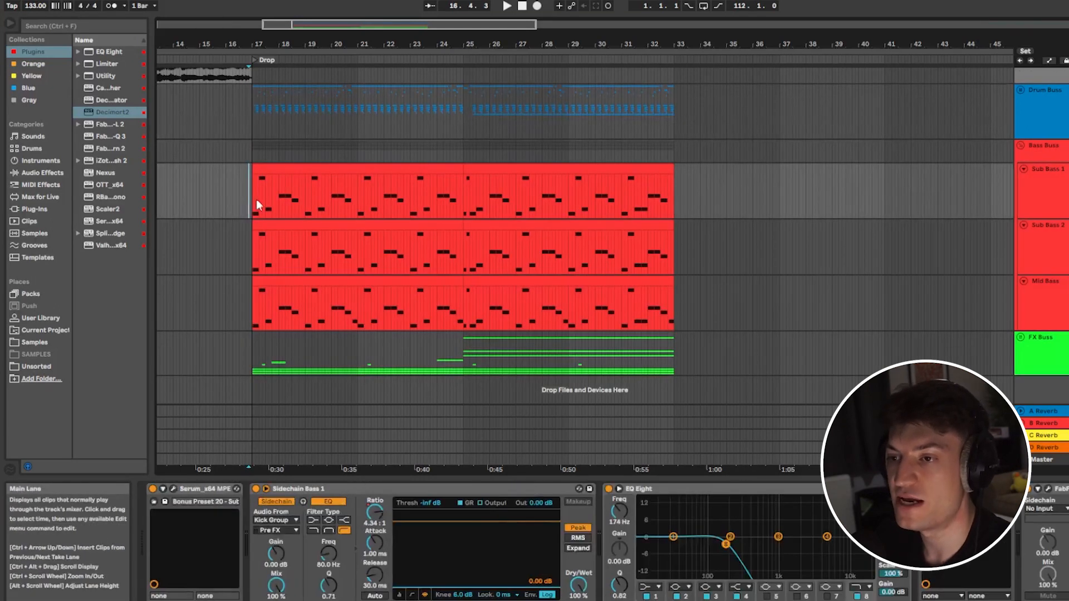
pyautogui.click(254, 199)
pyautogui.scroll(3, 244, 212)
pyautogui.click(282, 201)
pyautogui.moveTo(278, 263); pyautogui.dragTo(453, 272)
pyautogui.moveTo(285, 298); pyautogui.dragTo(399, 299)
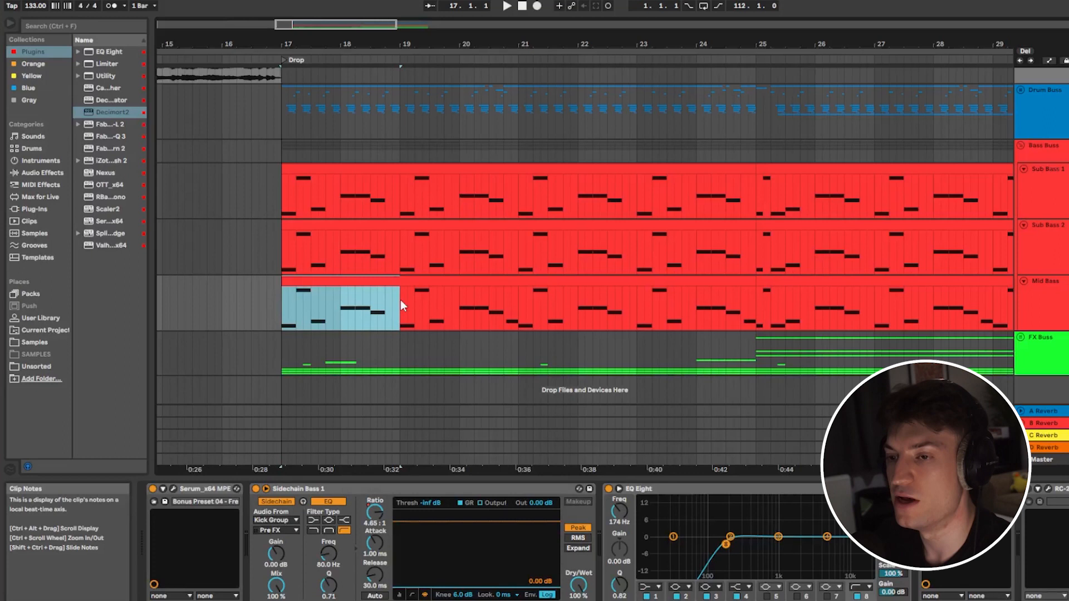
# Step: Inspect the Serum patch on Sub Bass 1, checking the OSC A wavetable, LFO 1 and the OSC B wavetable list without changing them
pyautogui.click(1063, 175)
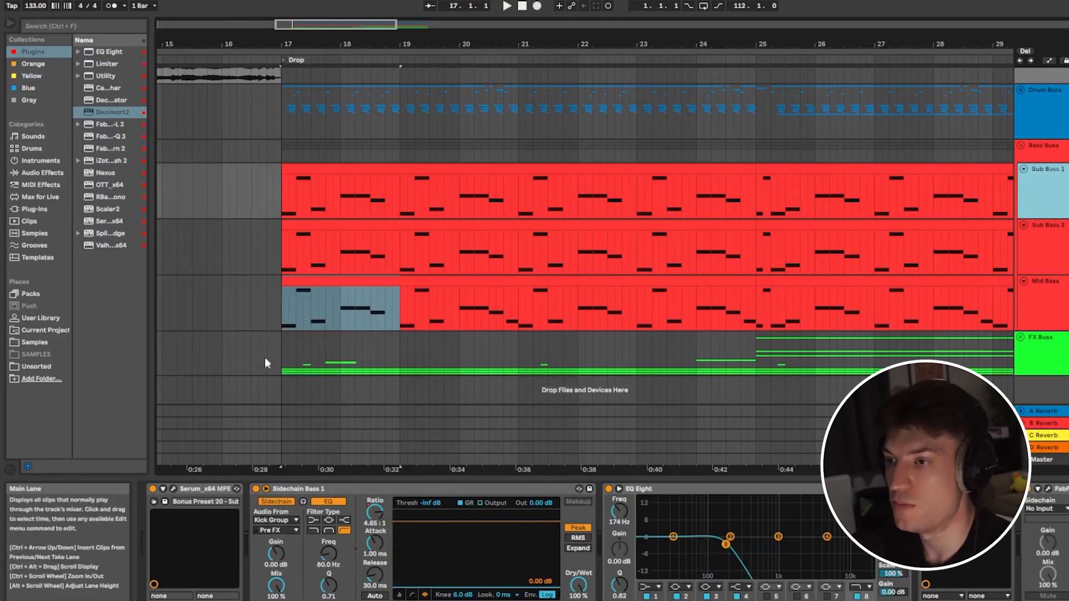
pyautogui.click(282, 196)
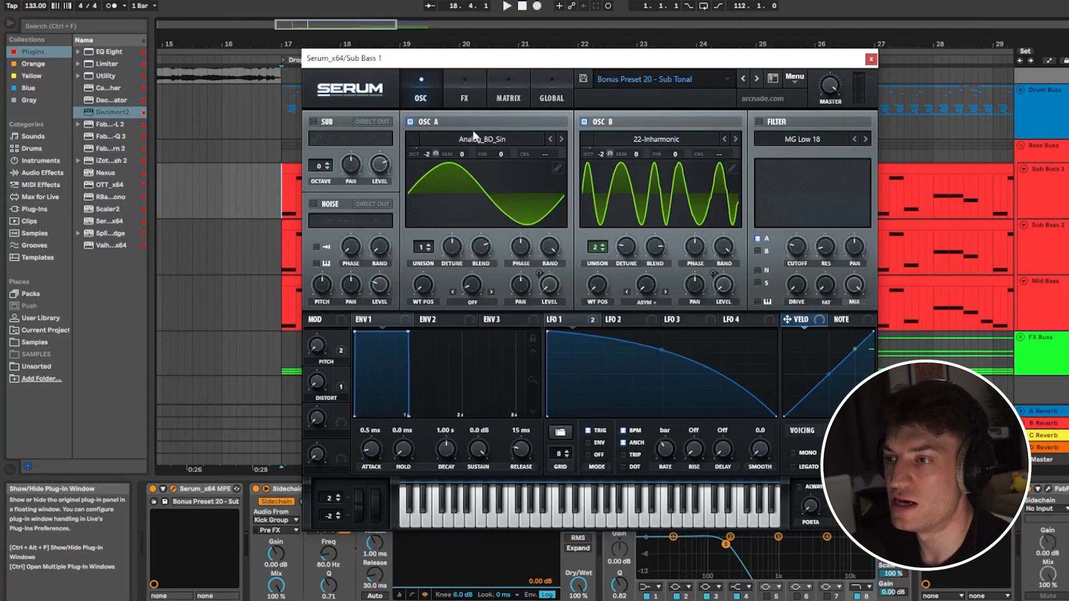
pyautogui.click(493, 141)
pyautogui.moveTo(495, 156)
pyautogui.click(559, 319)
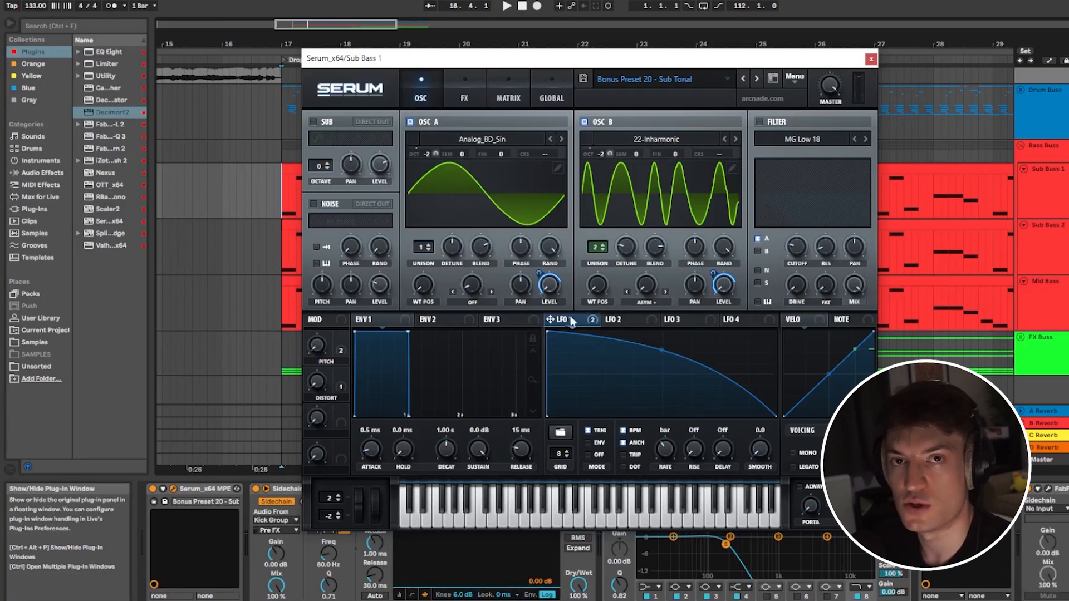
pyautogui.click(643, 138)
pyautogui.moveTo(694, 184)
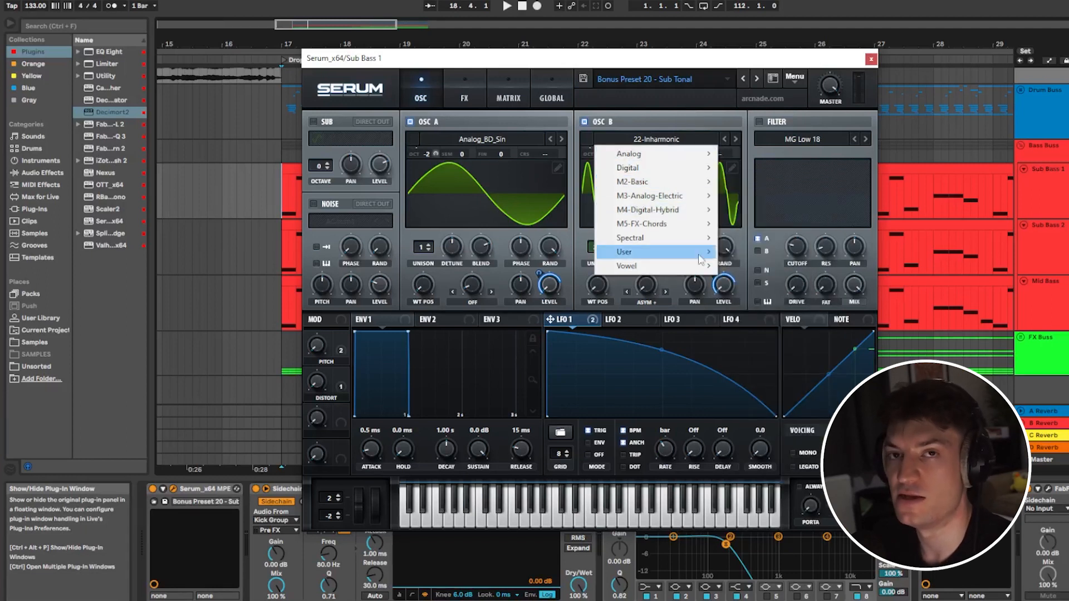
pyautogui.click(699, 123)
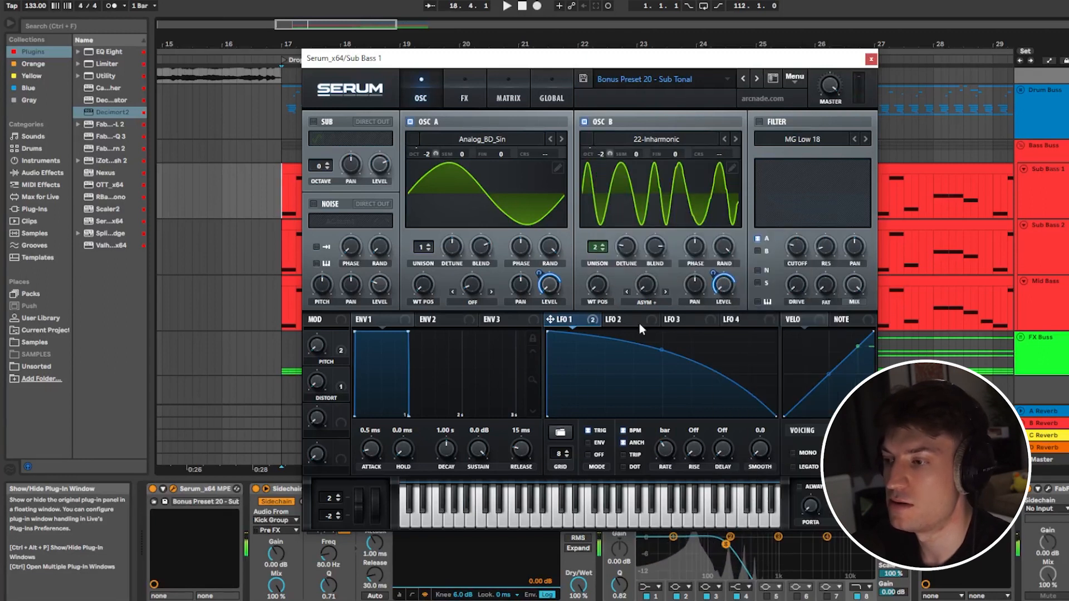
# Step: Check the Distortion effect in the Sub Bass 1 Serum patch, return to its oscillators and close the plug-in window
pyautogui.click(468, 96)
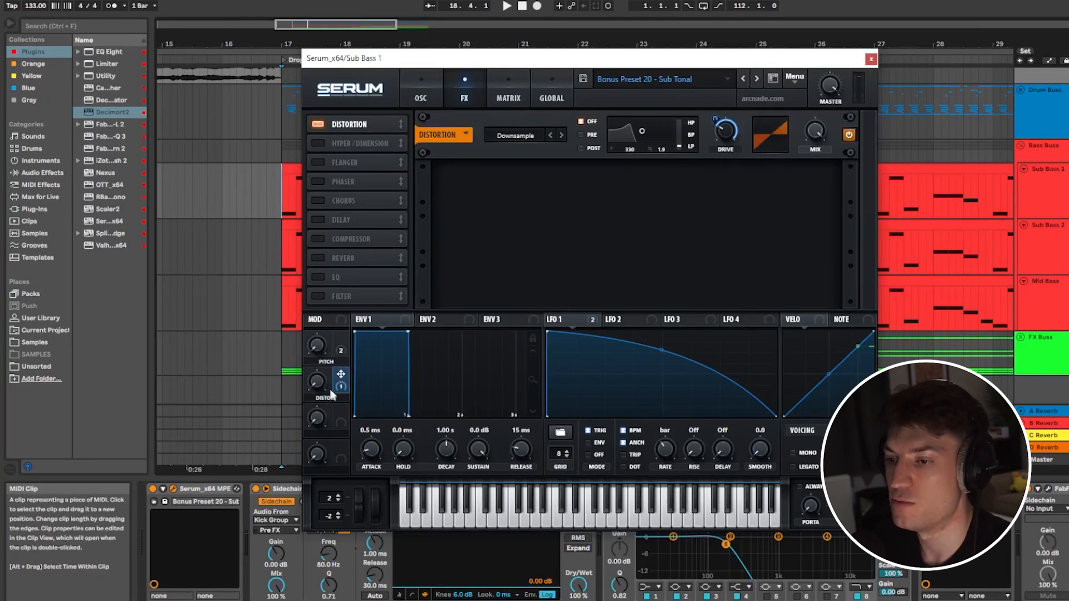
pyautogui.click(425, 105)
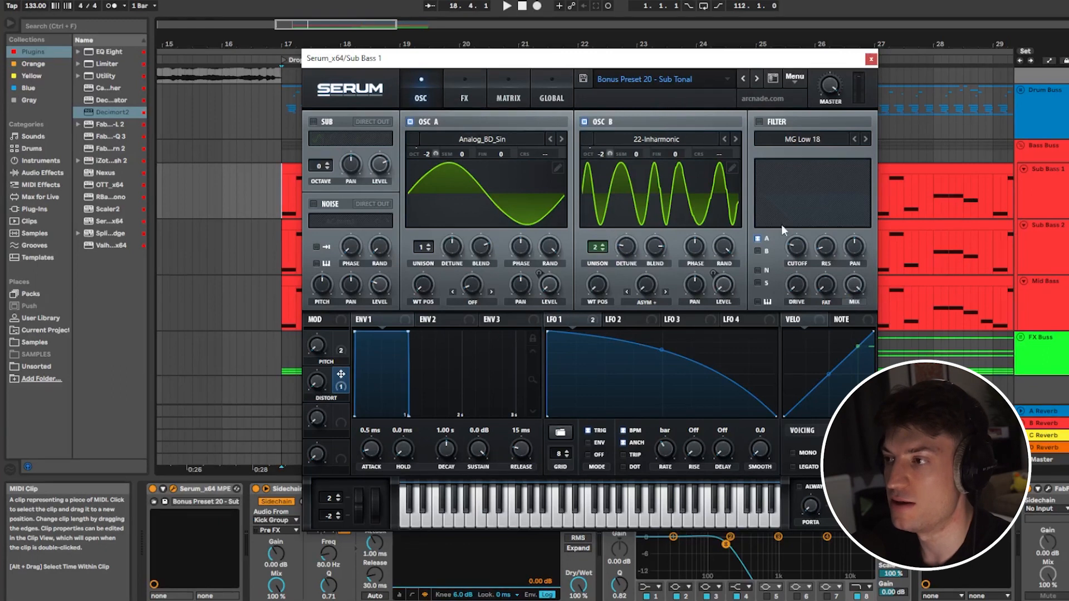
pyautogui.click(872, 59)
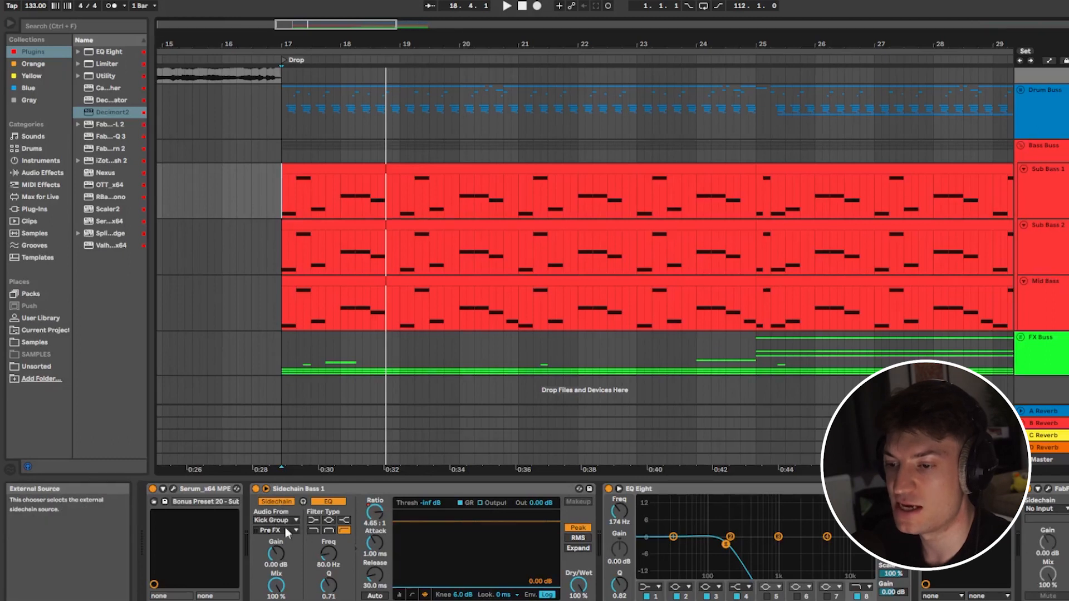
# Step: Unfold the Drum Buss group and highlight the Kick 1 clips up to bar 21 and the Kick 2 clip at bar 25
pyautogui.click(1021, 89)
pyautogui.scroll(-3, 827, 216)
pyautogui.moveTo(289, 179); pyautogui.dragTo(561, 189)
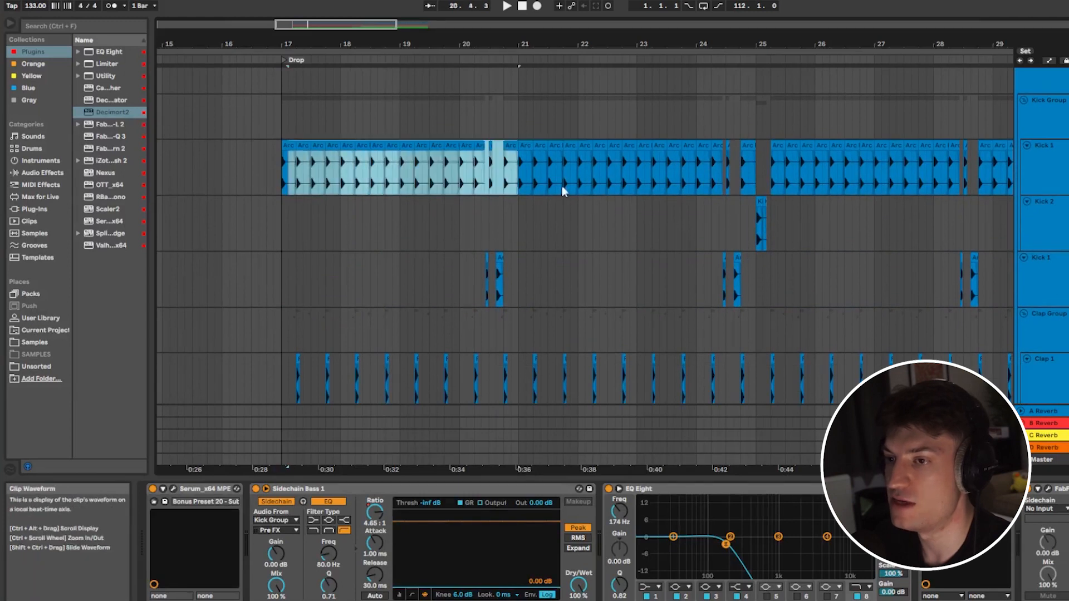
pyautogui.moveTo(599, 223); pyautogui.dragTo(889, 228)
pyautogui.moveTo(759, 226); pyautogui.dragTo(813, 235)
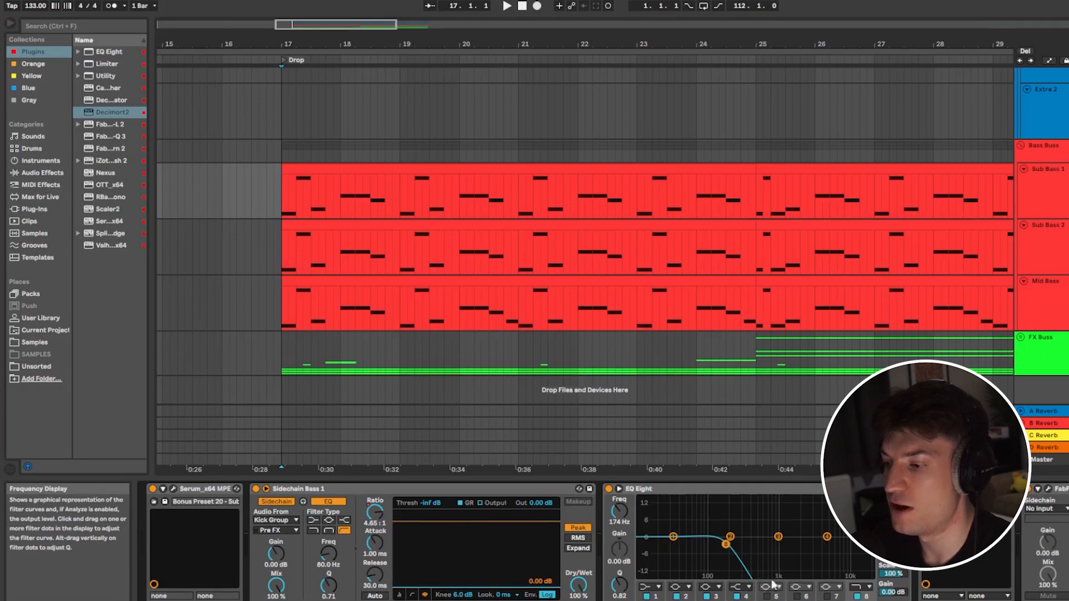
# Step: Inspect the EQ Eight, OTT and Pro-Q 3 settings on Sub Bass 1 and play the track from bar 17
pyautogui.hscroll(5, 737, 518)
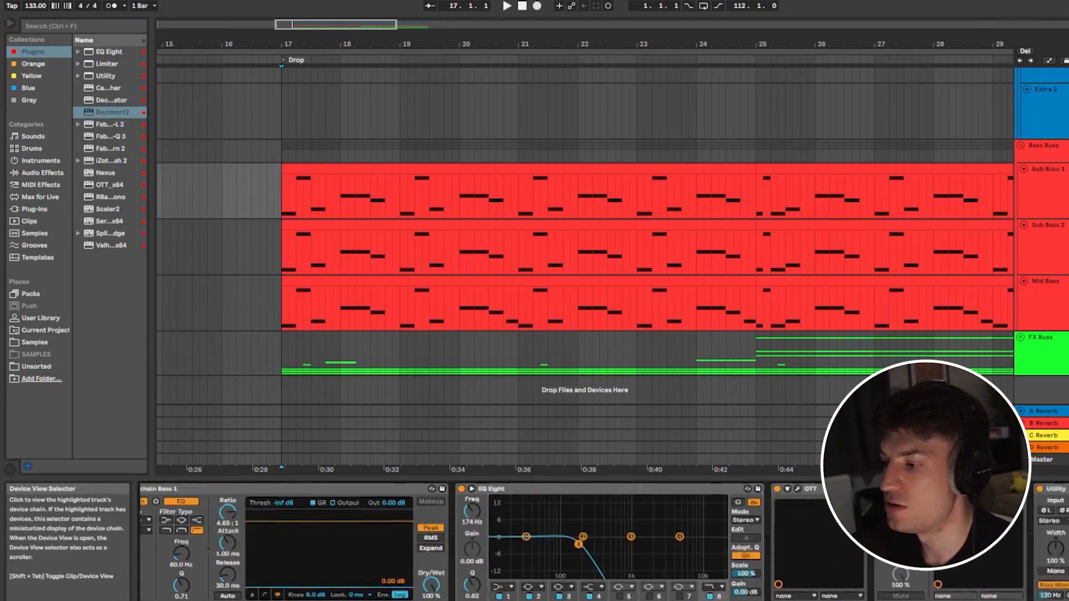
pyautogui.click(744, 489)
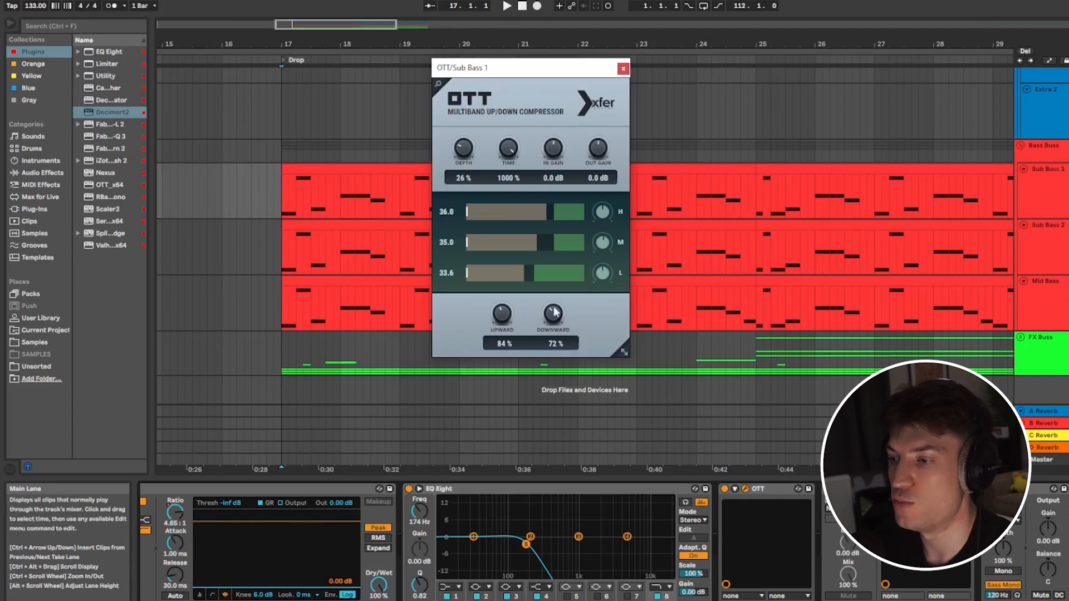
pyautogui.click(623, 67)
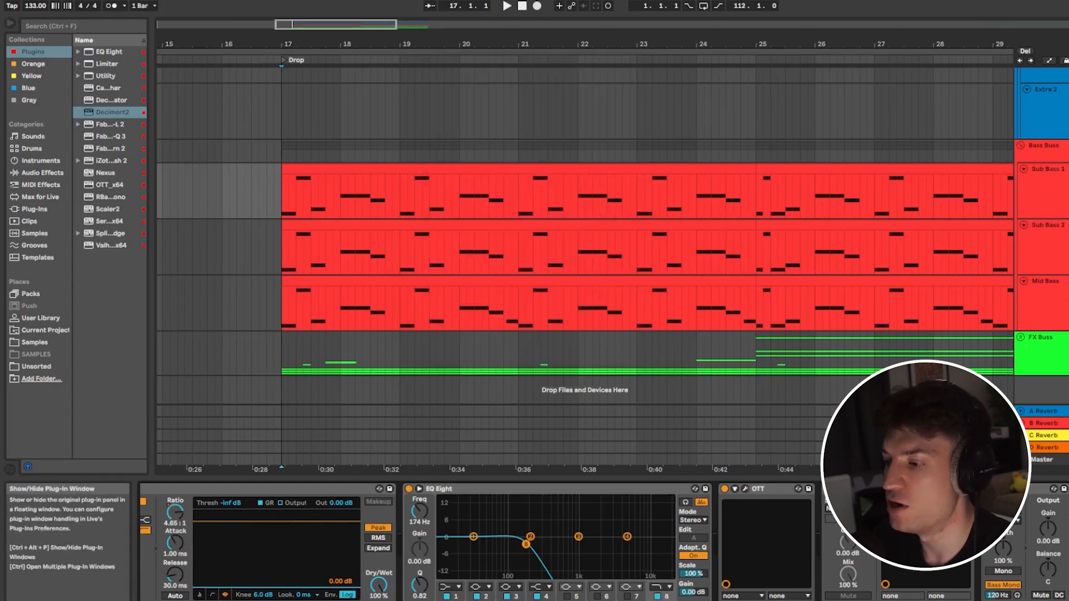
pyautogui.moveTo(1062, 49); pyautogui.dragTo(494, 86)
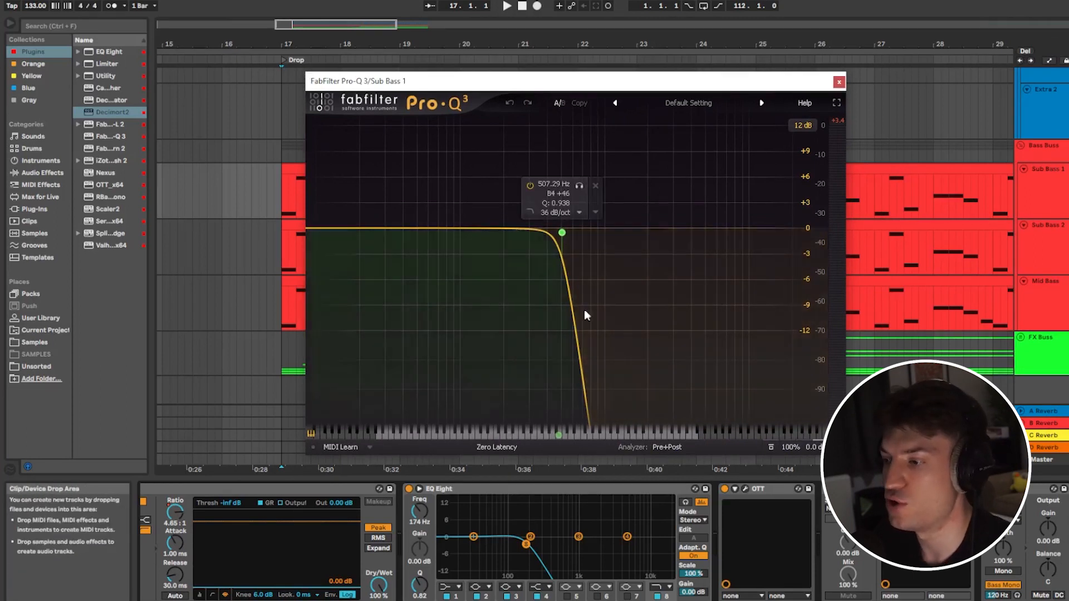
pyautogui.click(840, 82)
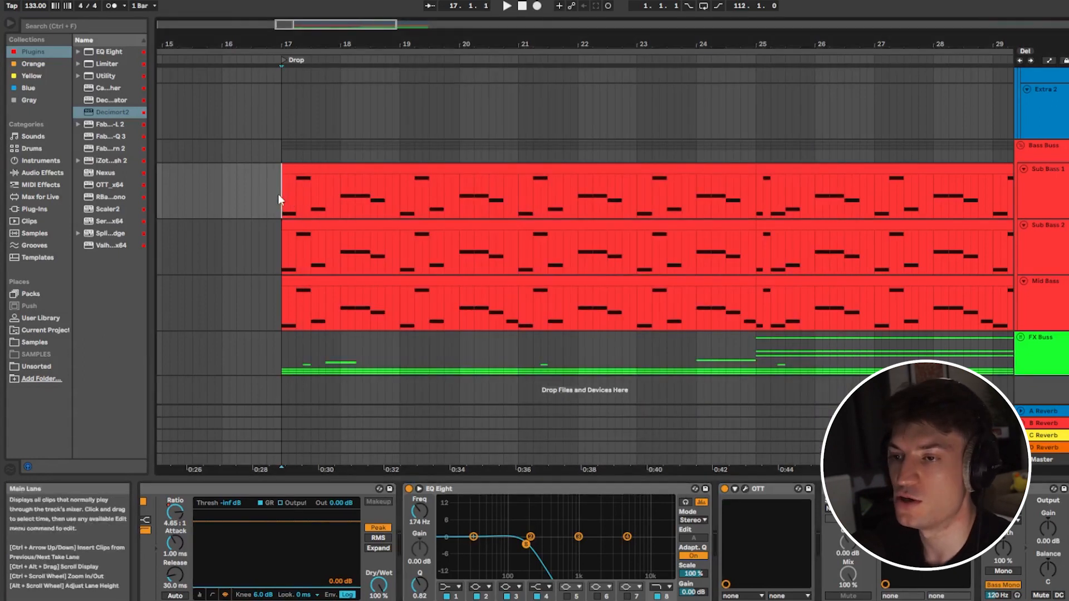
pyautogui.press('space')
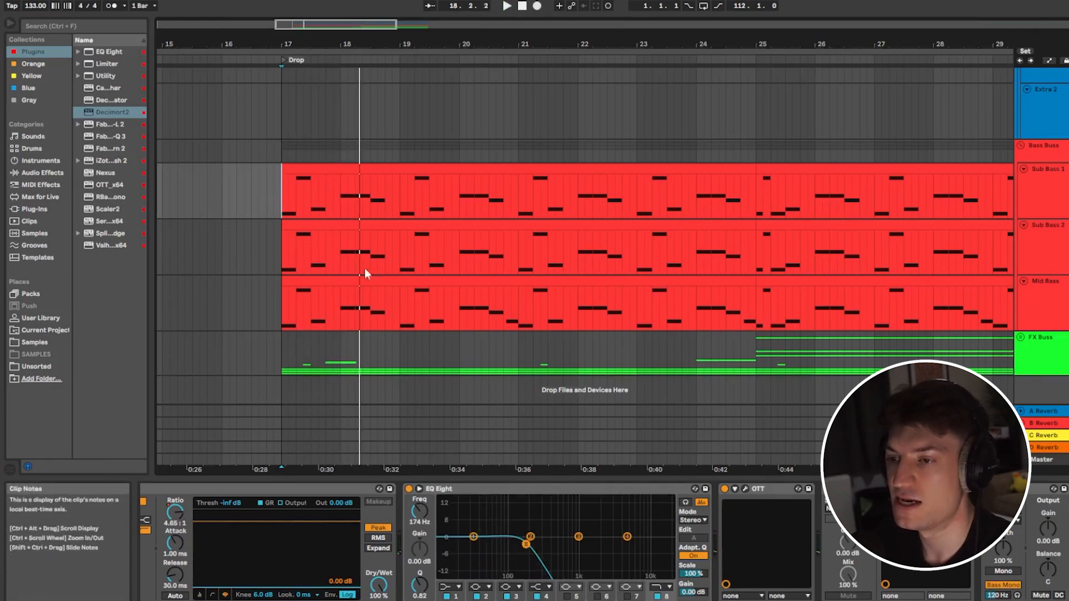
# Step: Inspect the Serum patch and OTT settings on the Sub Bass 2 track
pyautogui.click(282, 236)
pyautogui.click(1045, 239)
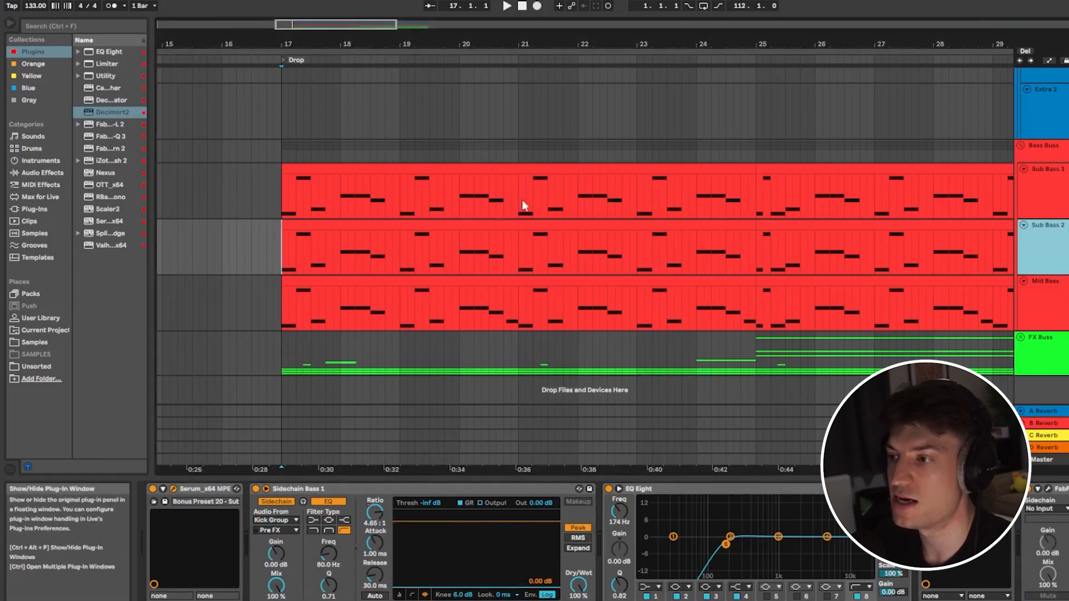
pyautogui.hotkey('ctrl', 'alt', 'p')
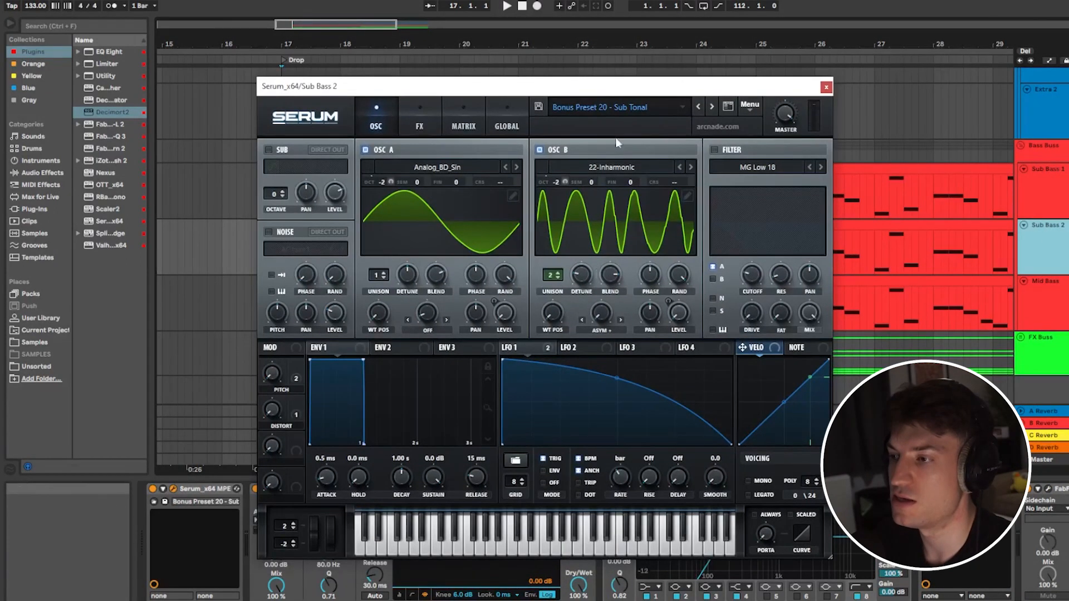
pyautogui.hotkey('ctrl', 'alt', 'p')
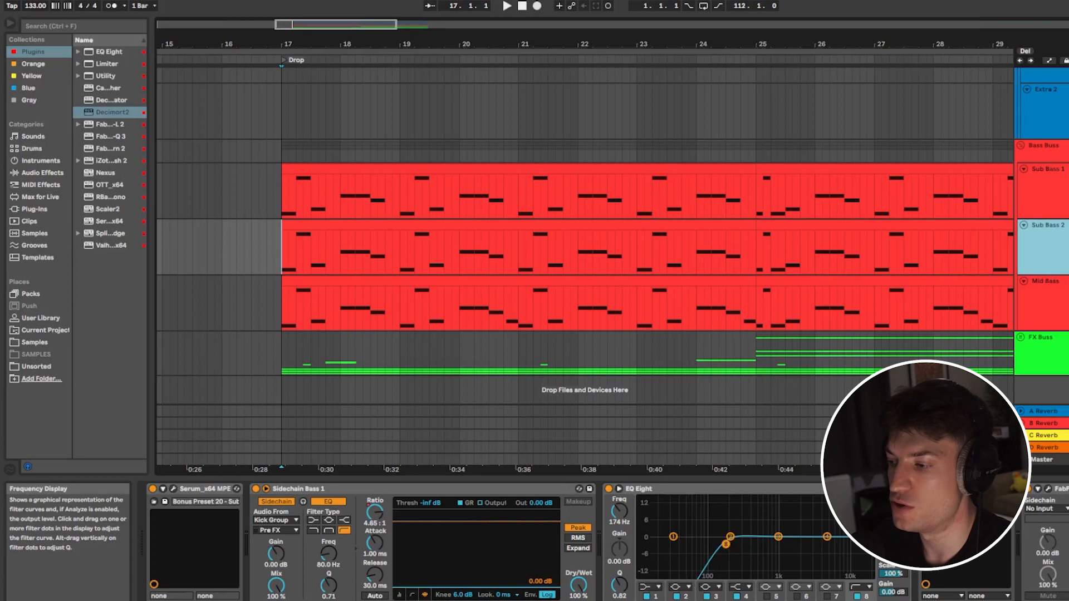
pyautogui.hotkey('ctrl', 'alt', 'p')
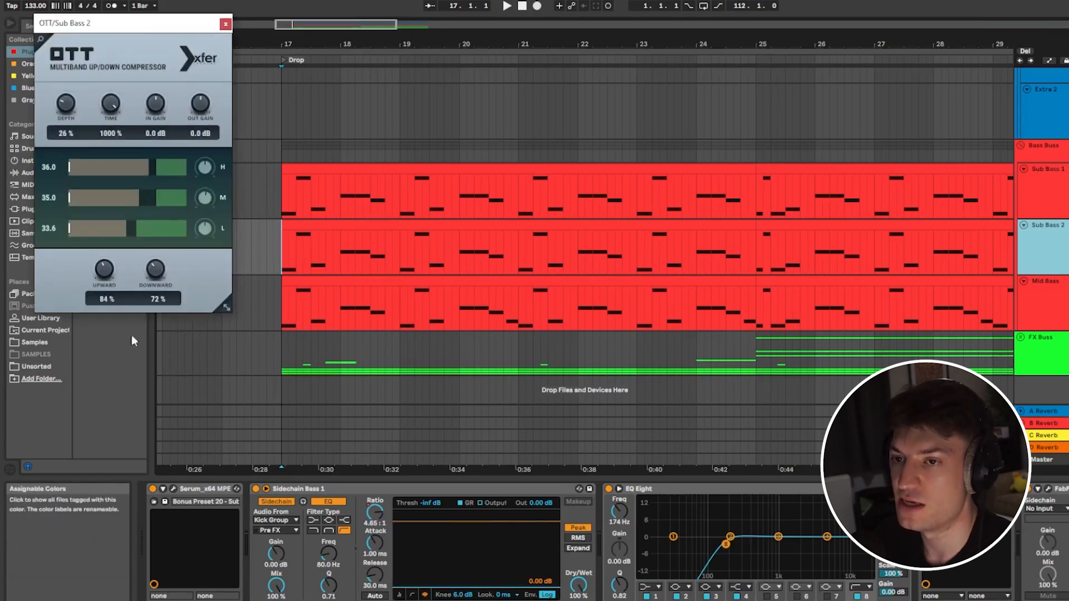
# Step: Compare the Pro-Q 3 high-cut filters on Sub Bass 2 and Sub Bass 1 and close the plug-in window
pyautogui.click(1048, 489)
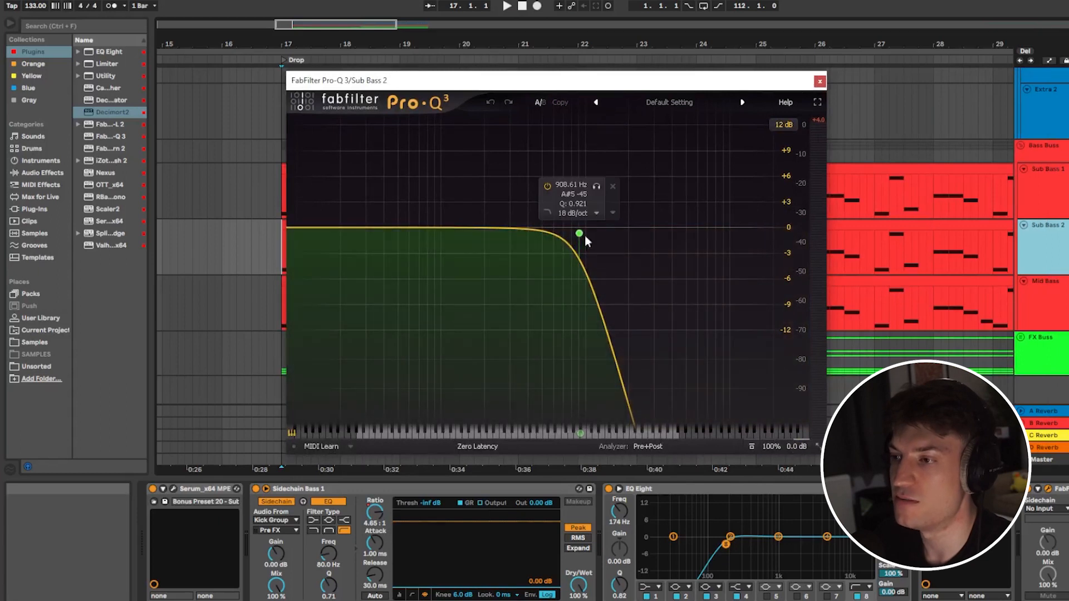
pyautogui.click(1038, 210)
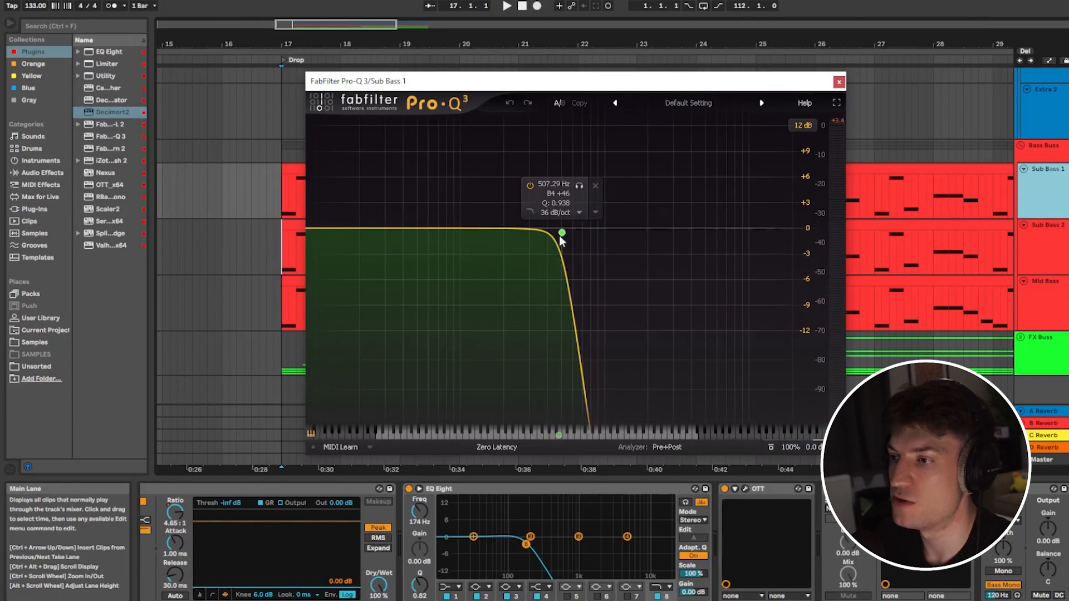
pyautogui.click(1039, 242)
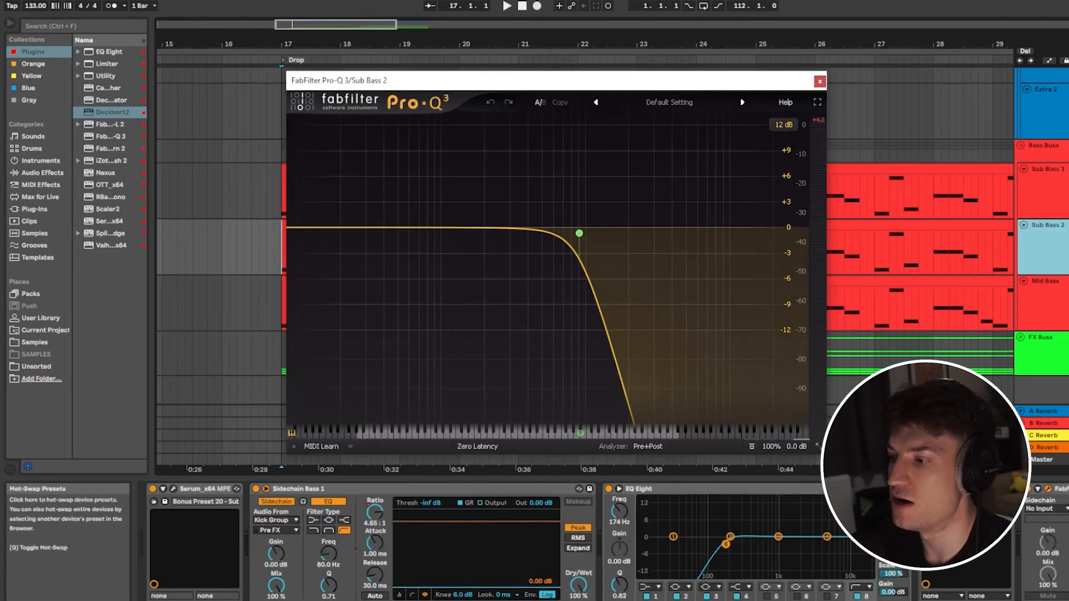
pyautogui.click(820, 81)
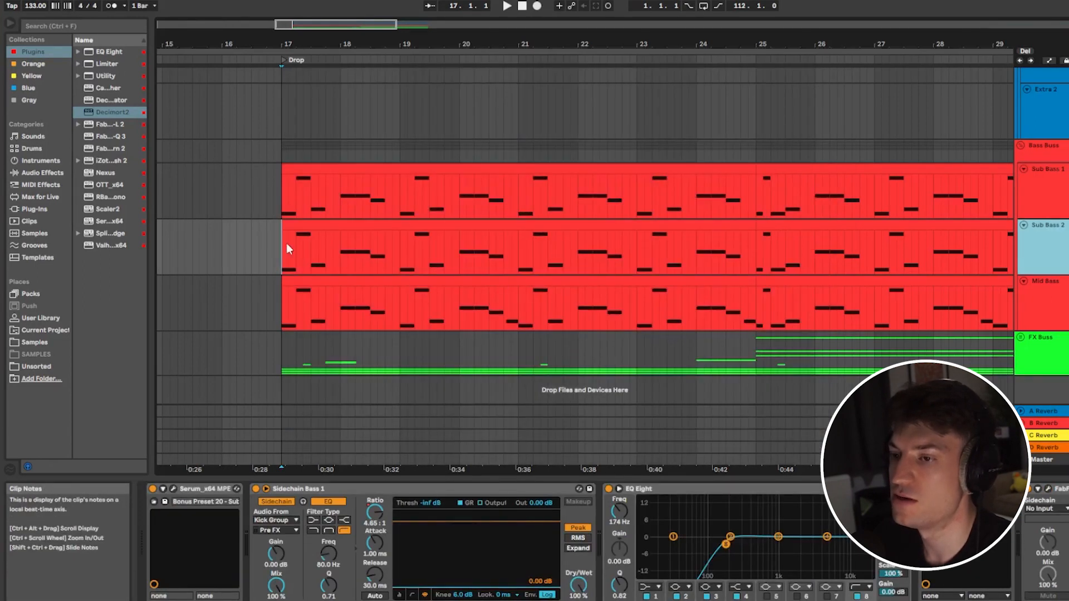
# Step: Play the Sub Bass 2 part from bar 17 and the Mid Bass part from the same point
pyautogui.click(278, 247)
pyautogui.press('space')
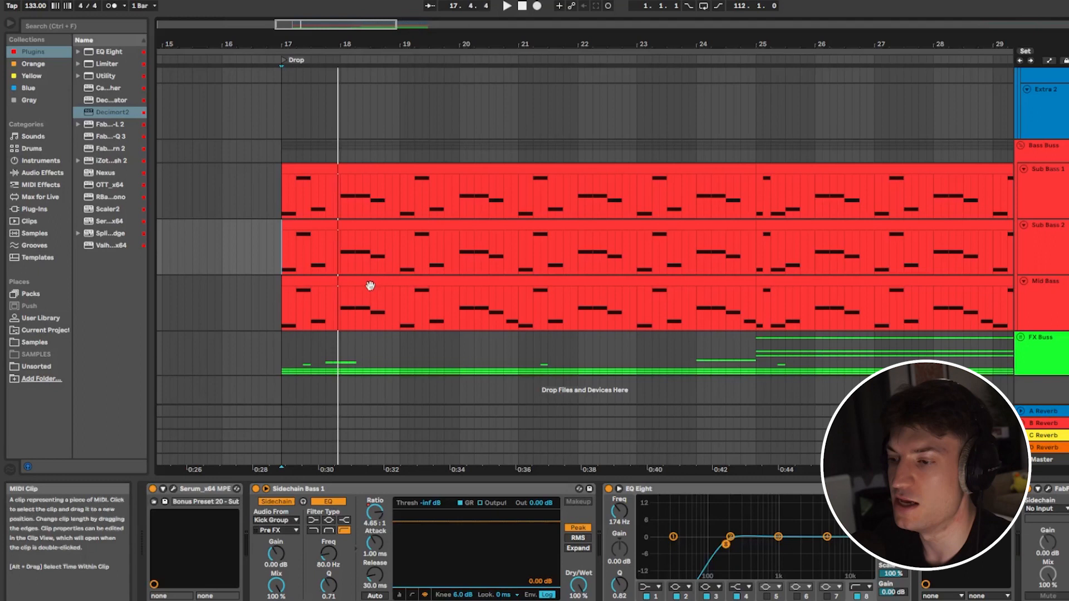
pyautogui.press('space')
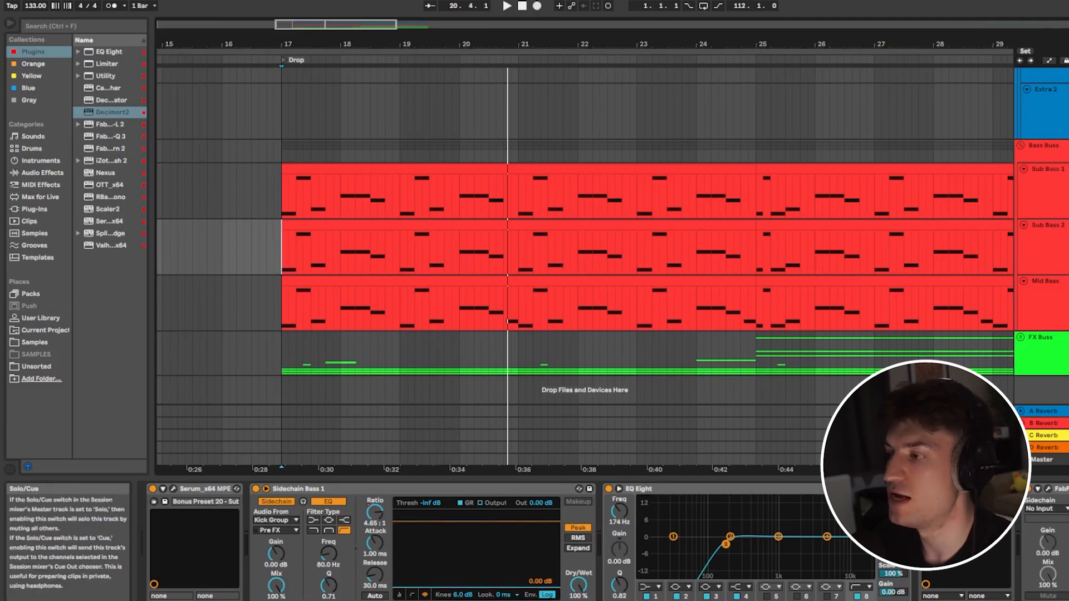
pyautogui.click(283, 309)
pyautogui.press('space')
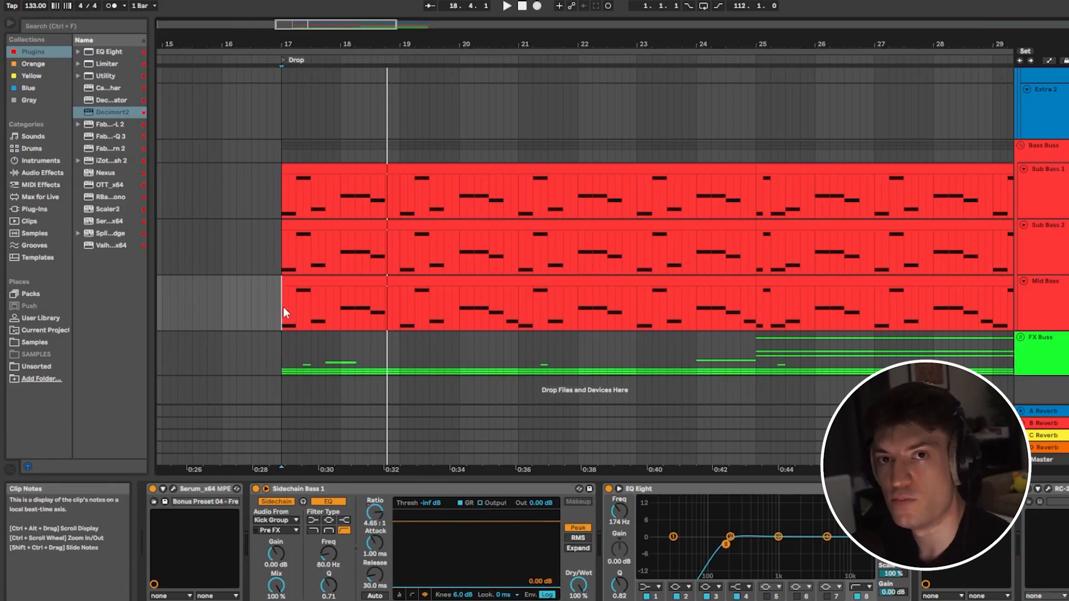
# Step: Inspect the Serum patch on the Mid Bass track, covering LFO 1, the OSC B wavetable list, the effects rack and LFO 2
pyautogui.click(1041, 282)
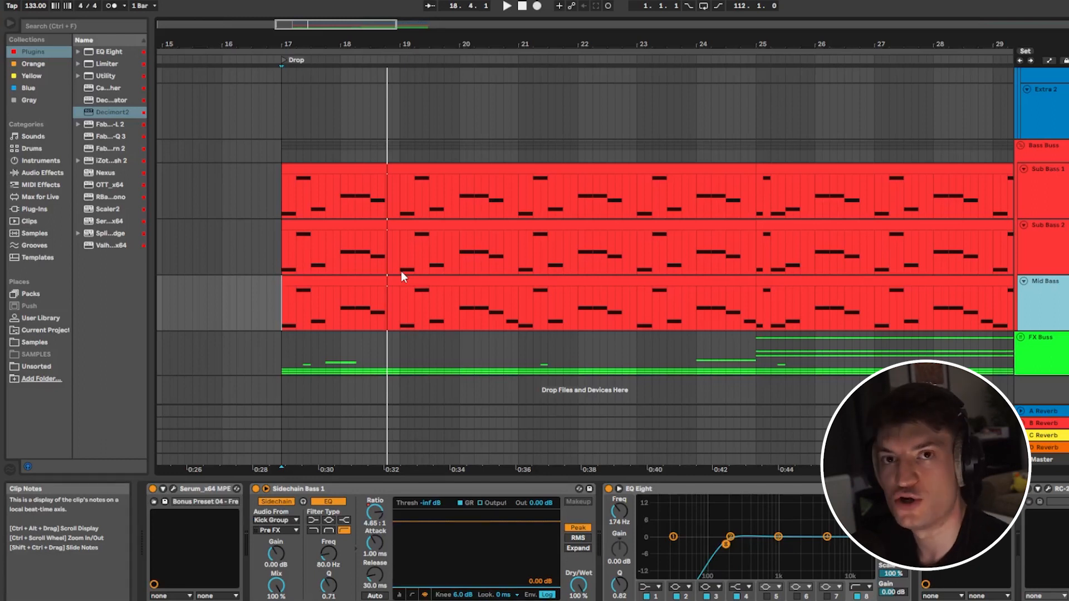
pyautogui.click(174, 489)
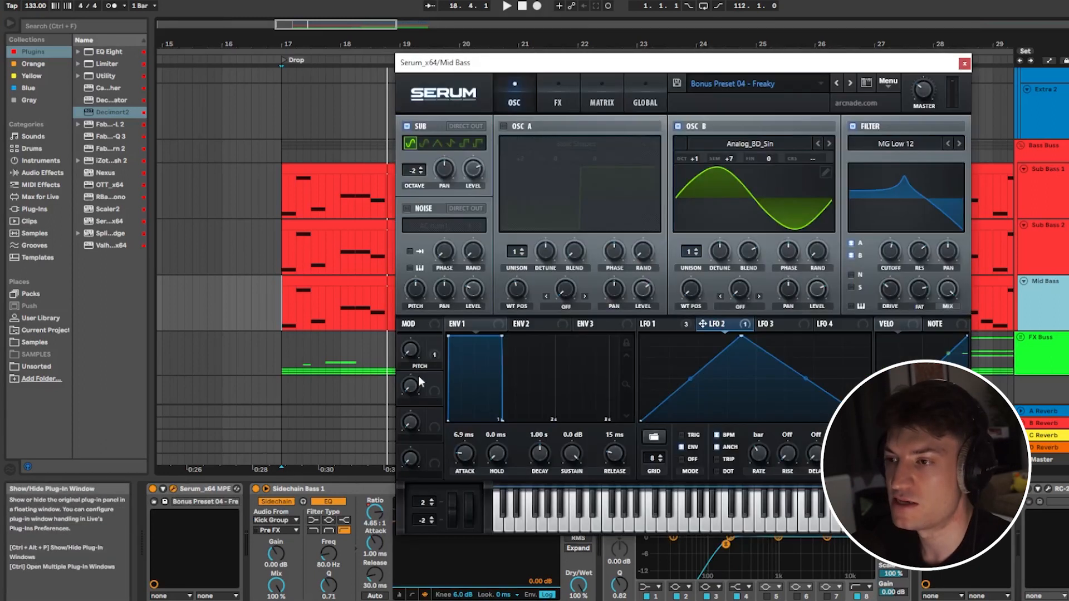
pyautogui.moveTo(655, 65); pyautogui.dragTo(532, 40)
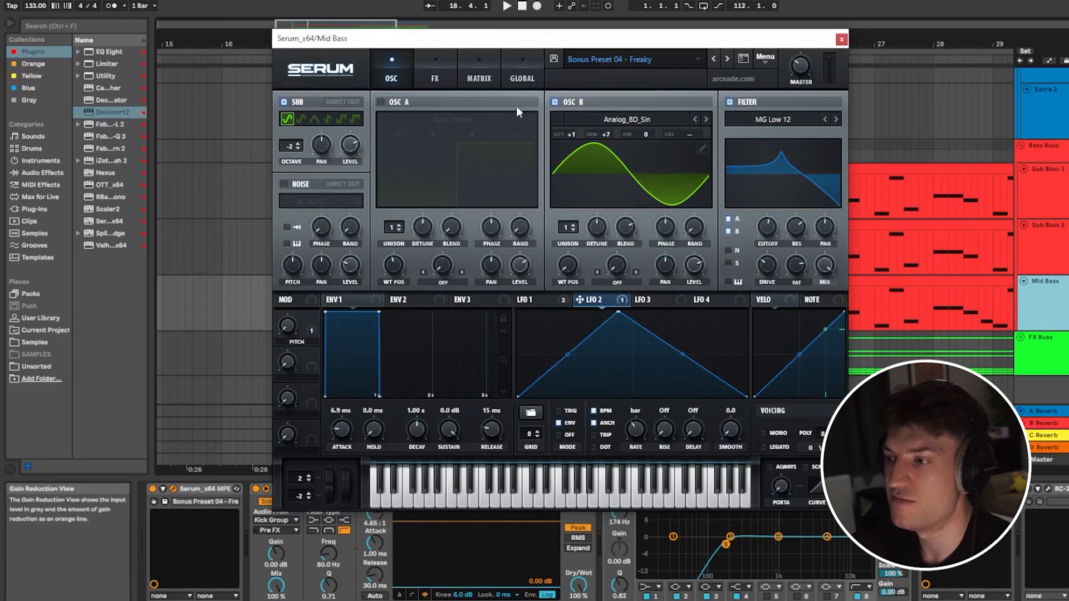
pyautogui.click(525, 300)
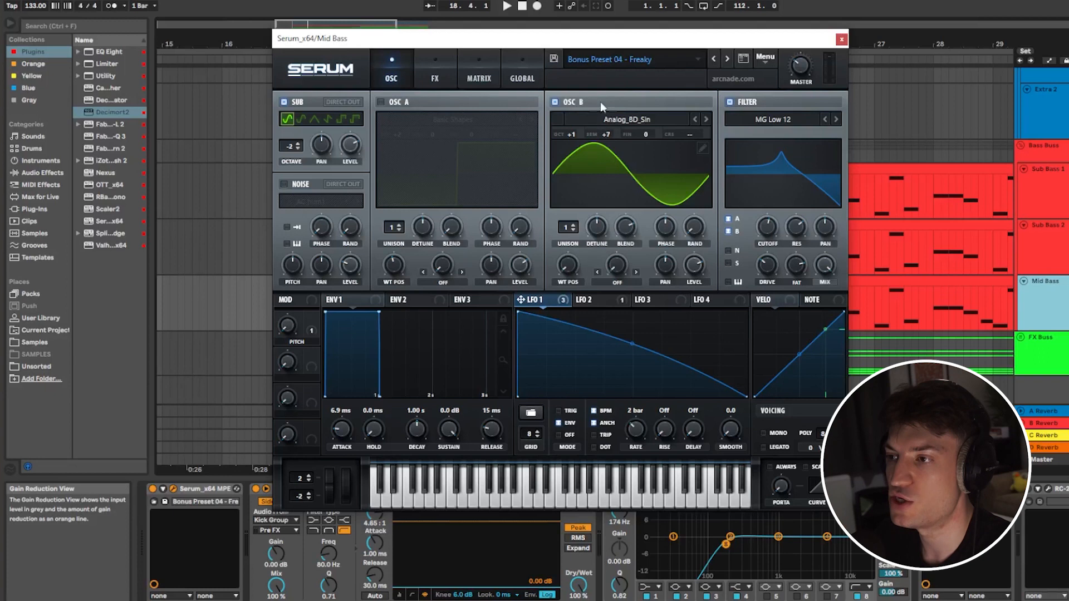
pyautogui.click(650, 121)
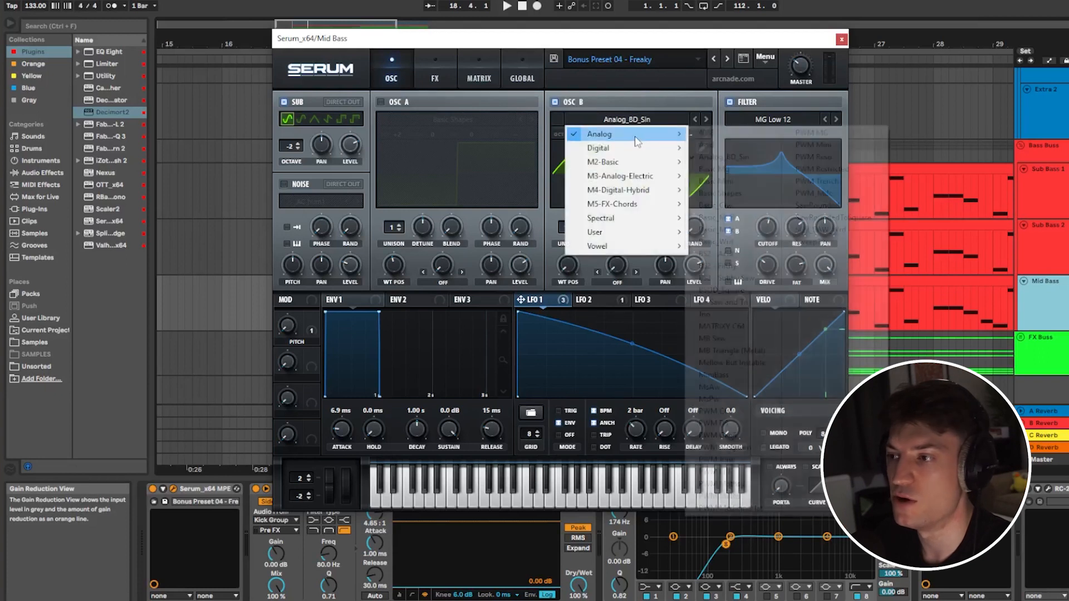
pyautogui.click(627, 51)
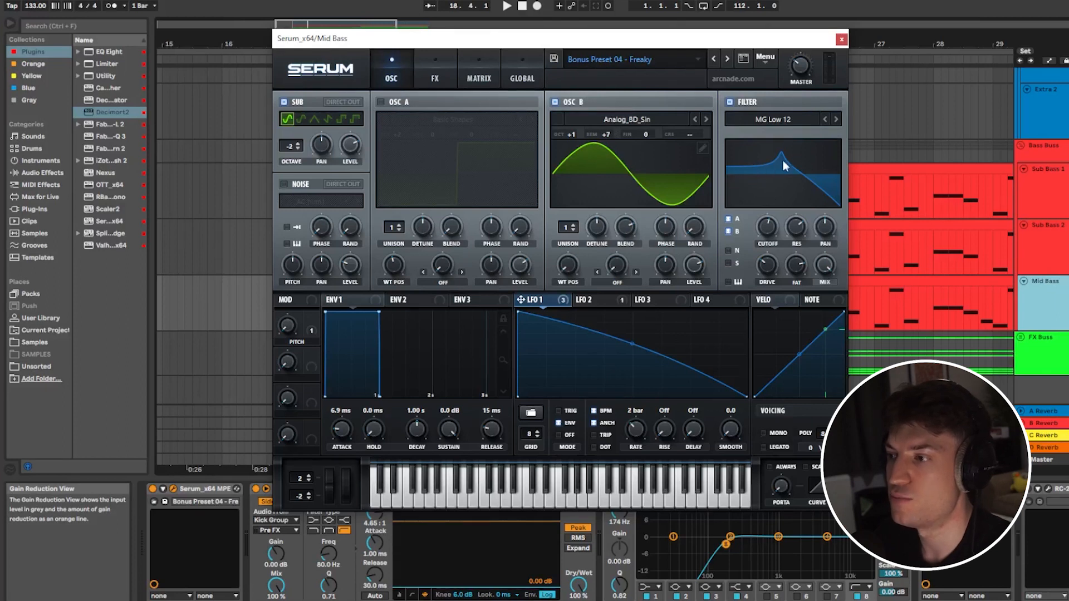
pyautogui.click(432, 69)
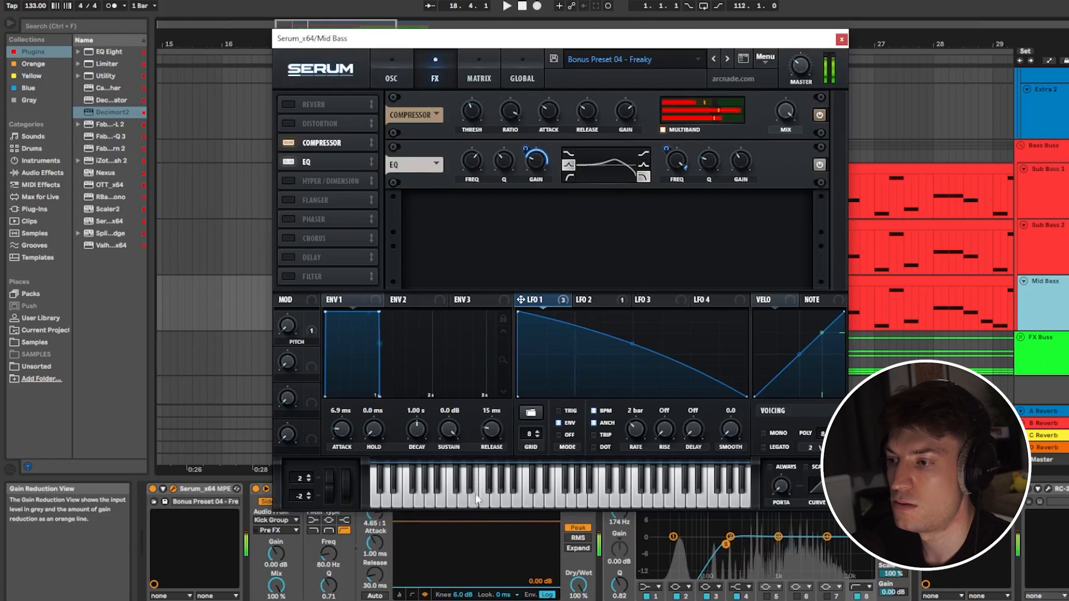
pyautogui.click(593, 300)
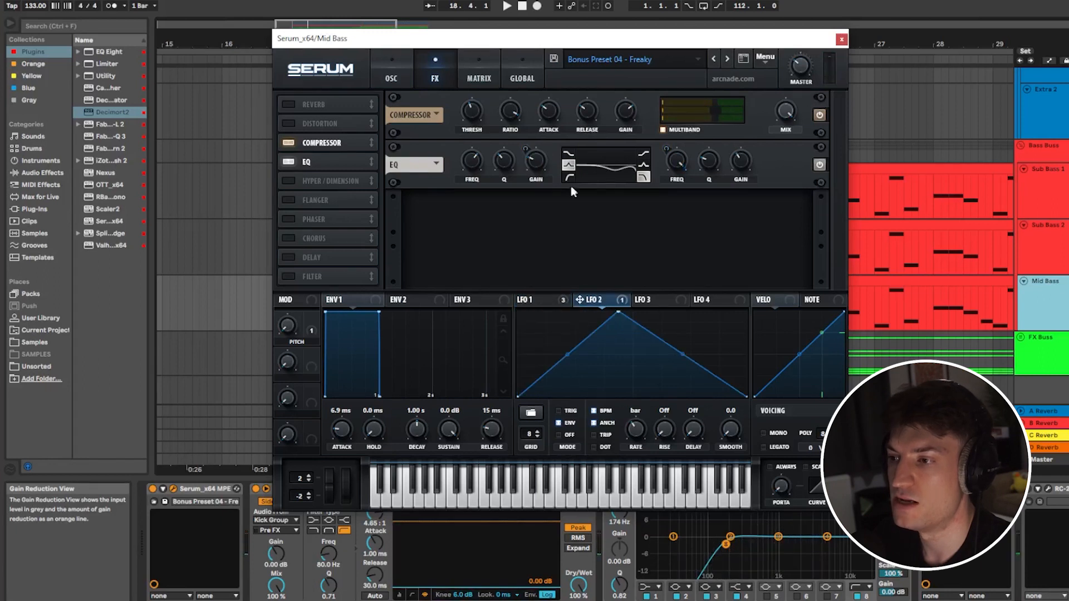
# Step: Try Serum's distortion on the Mid Bass with the Rectify and X-Shaper modes, switch it off and close the plug-in
pyautogui.click(286, 123)
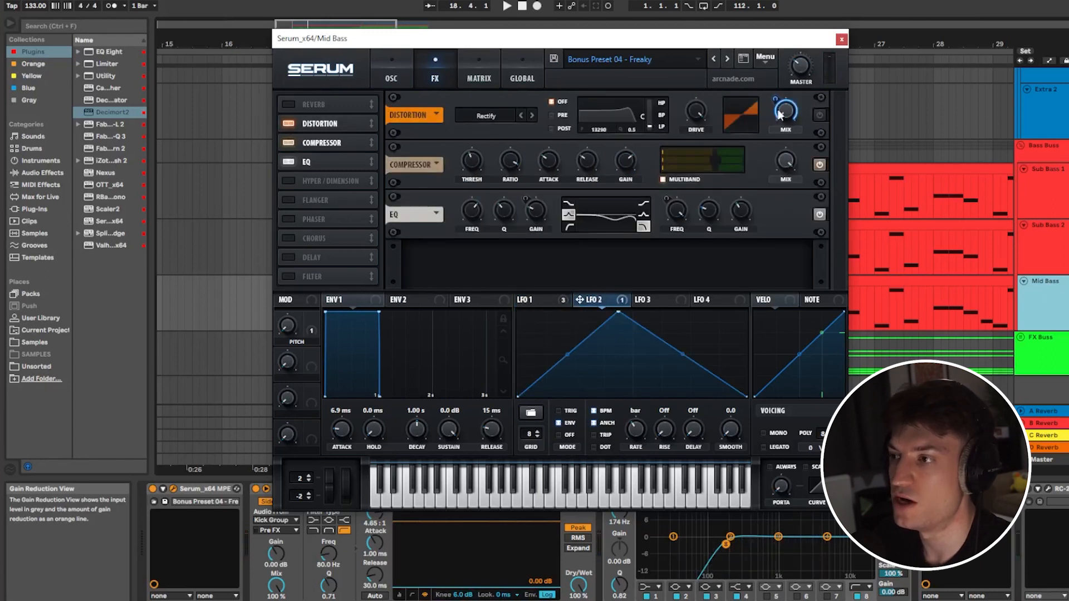
pyautogui.click(820, 115)
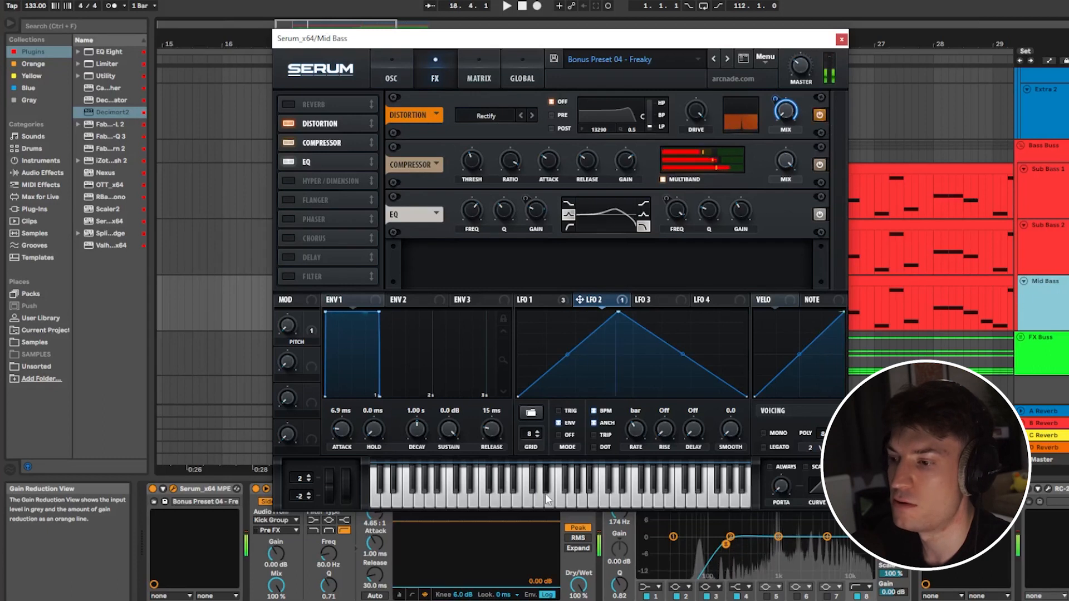
pyautogui.click(531, 116)
pyautogui.click(525, 496)
pyautogui.click(532, 116)
pyautogui.click(520, 493)
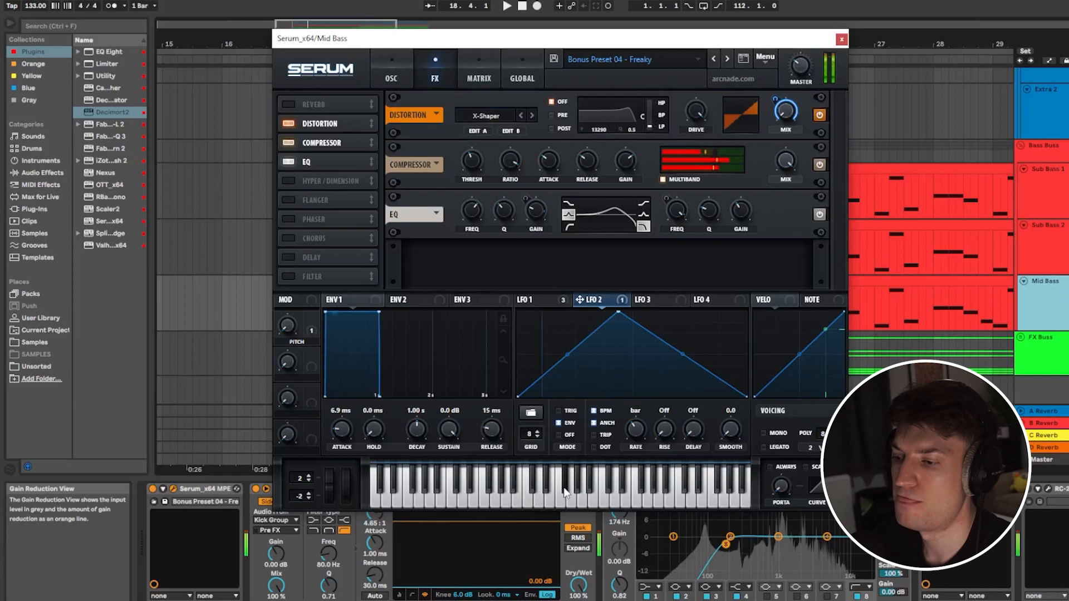
pyautogui.click(820, 115)
pyautogui.click(289, 123)
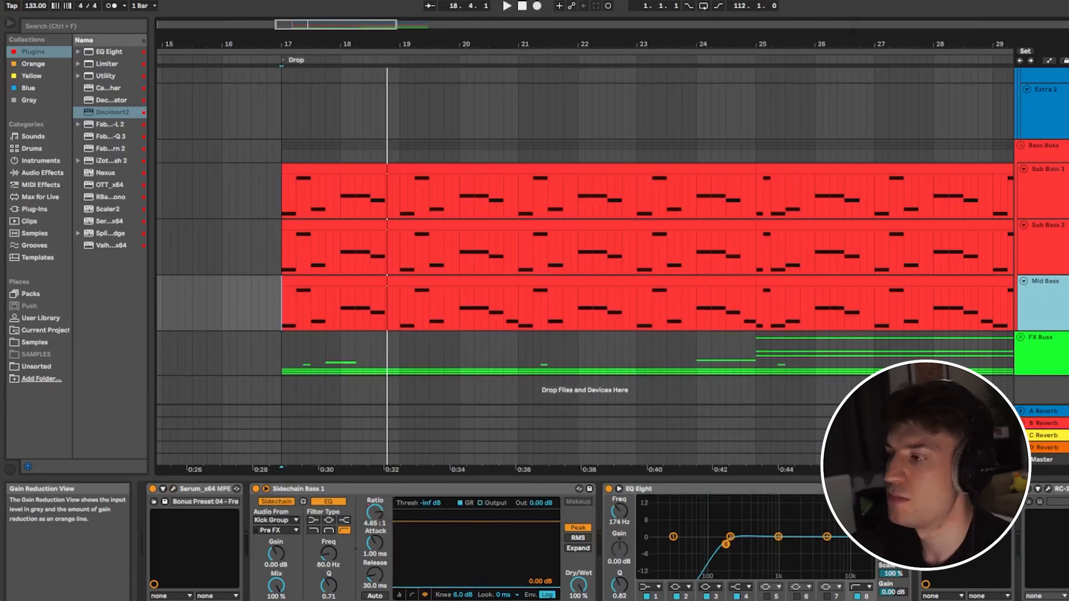
pyautogui.click(842, 39)
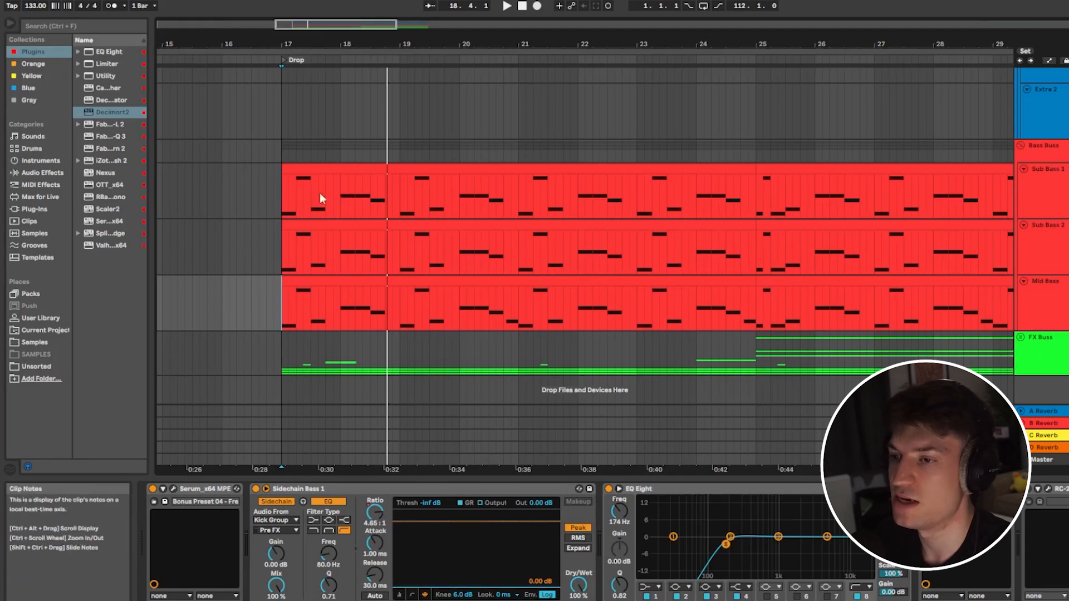
# Step: Play the bass parts from bar 17 and inspect the Pro-Q 3 curve on the Bass Buss
pyautogui.click(282, 190)
pyautogui.press('space')
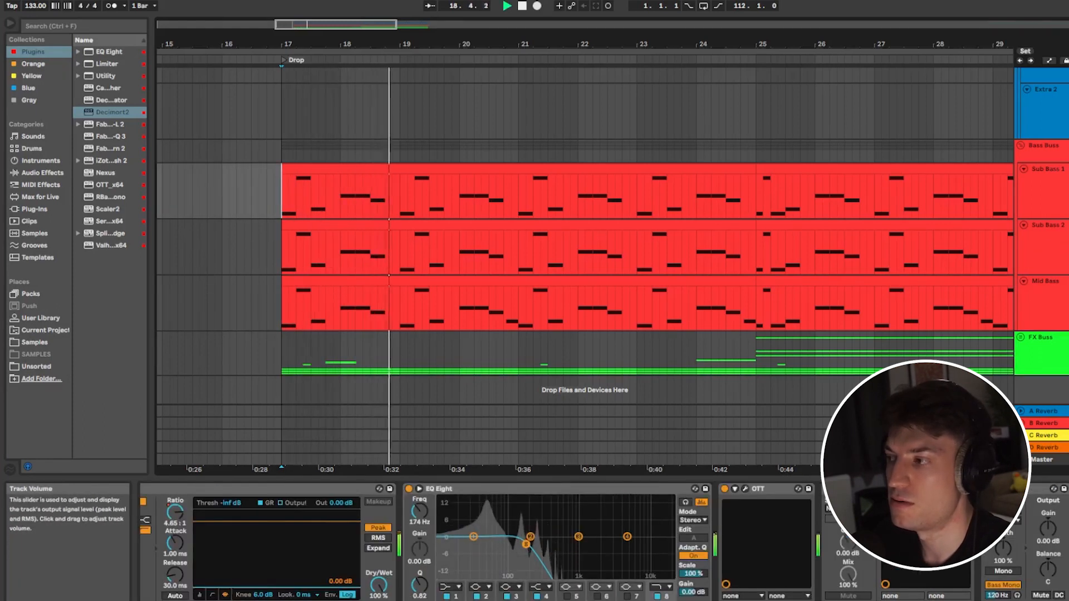
pyautogui.click(1048, 148)
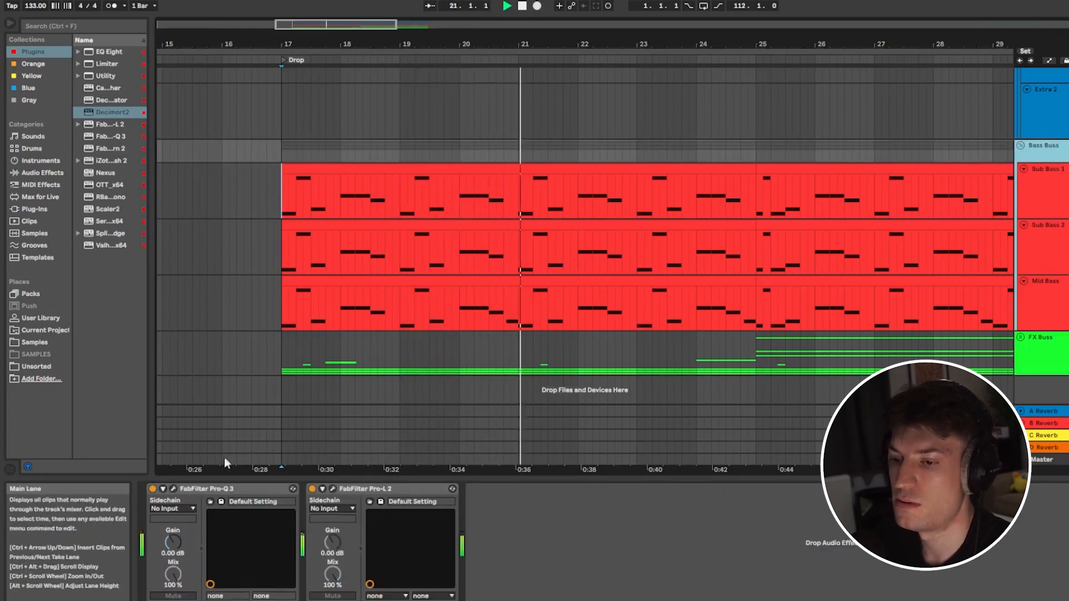
pyautogui.press('space')
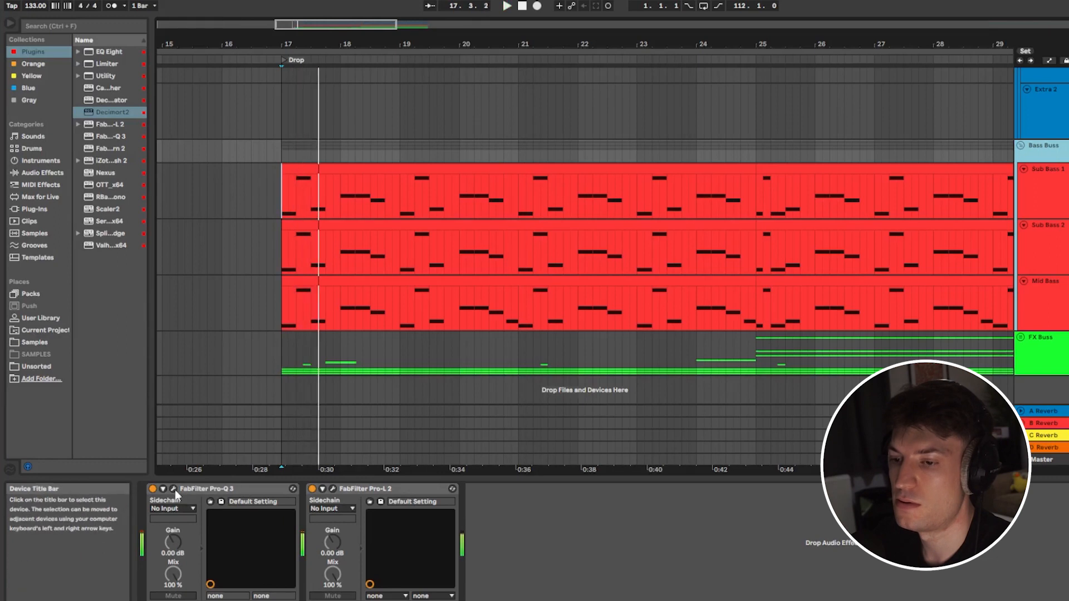
pyautogui.moveTo(1068, 55); pyautogui.dragTo(304, 77)
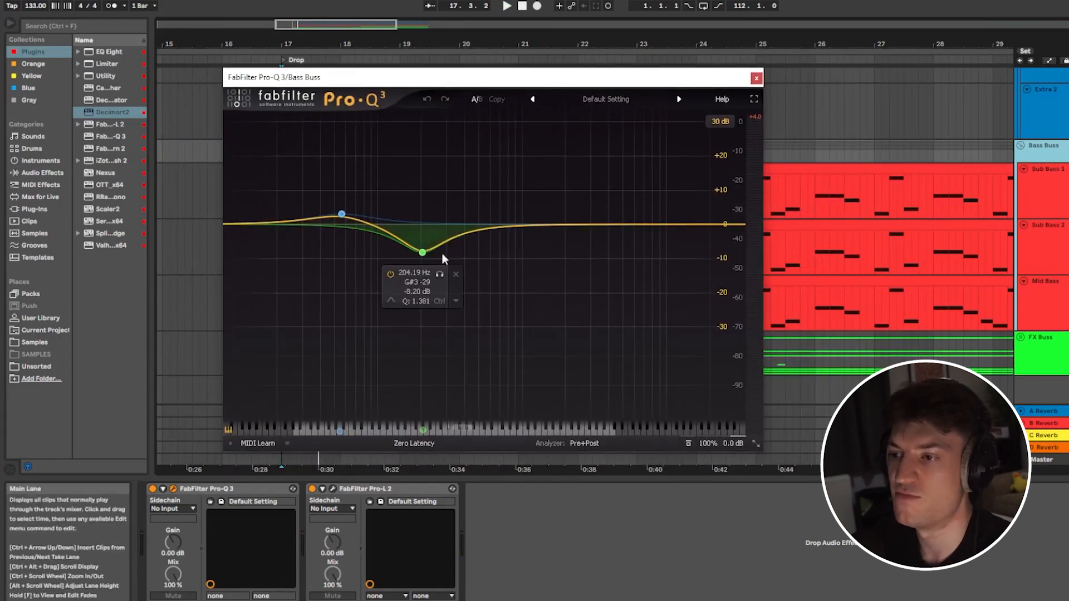
pyautogui.click(757, 78)
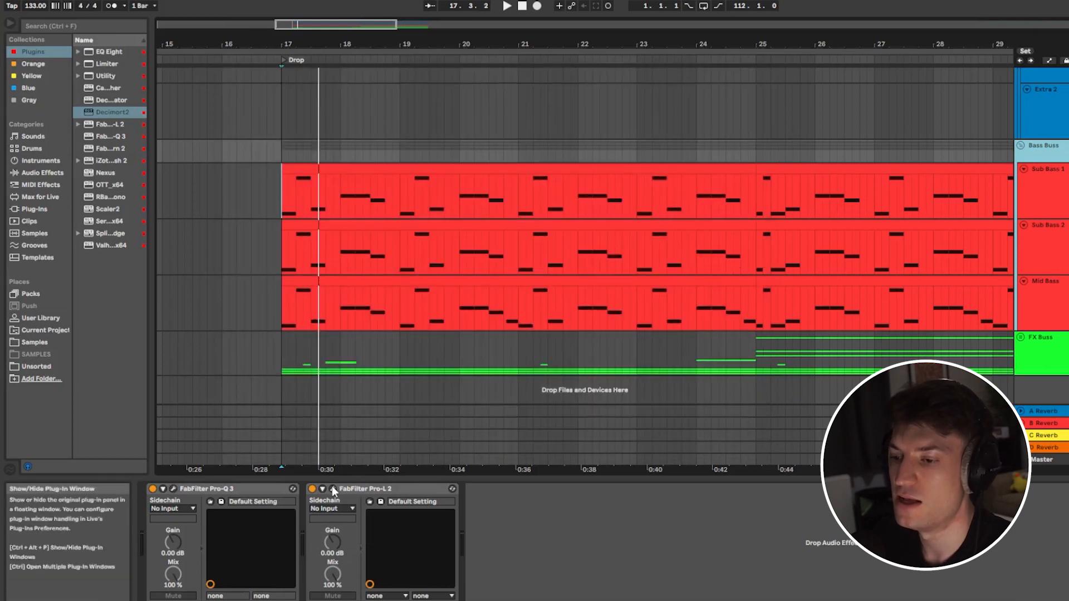
# Step: Inspect the Pro-L 2 limiter on the Bass Buss during playback
pyautogui.click(333, 488)
pyautogui.moveTo(412, 75); pyautogui.dragTo(364, 77)
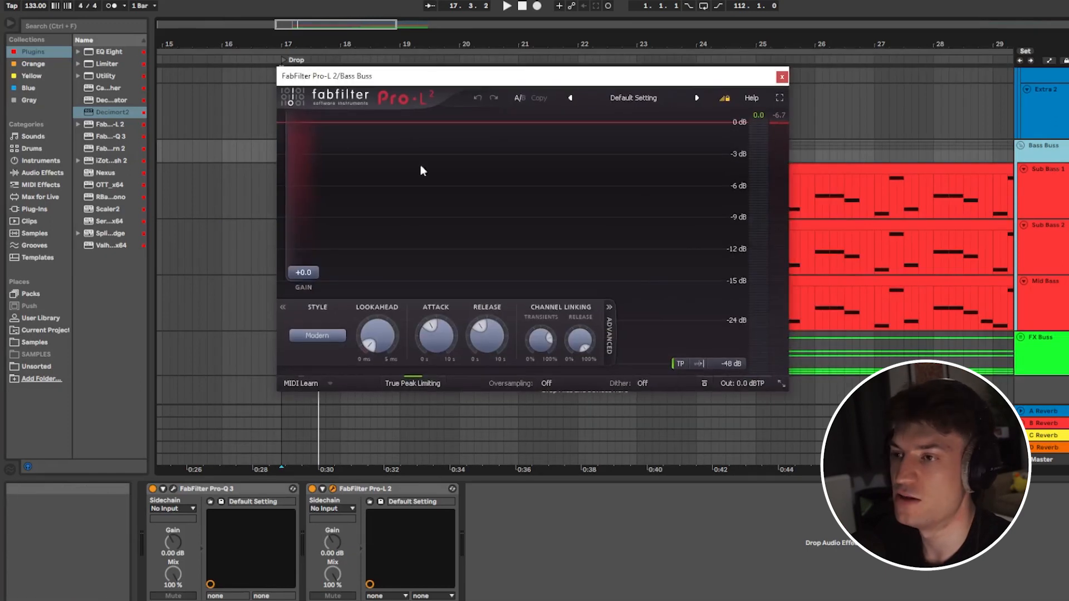
pyautogui.press('space')
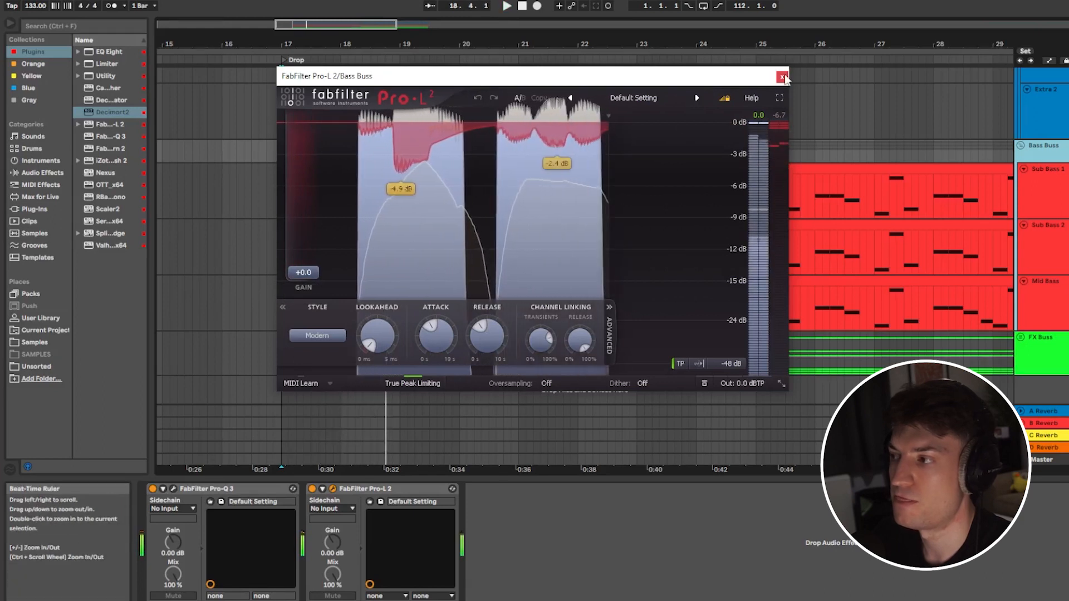
pyautogui.press('space')
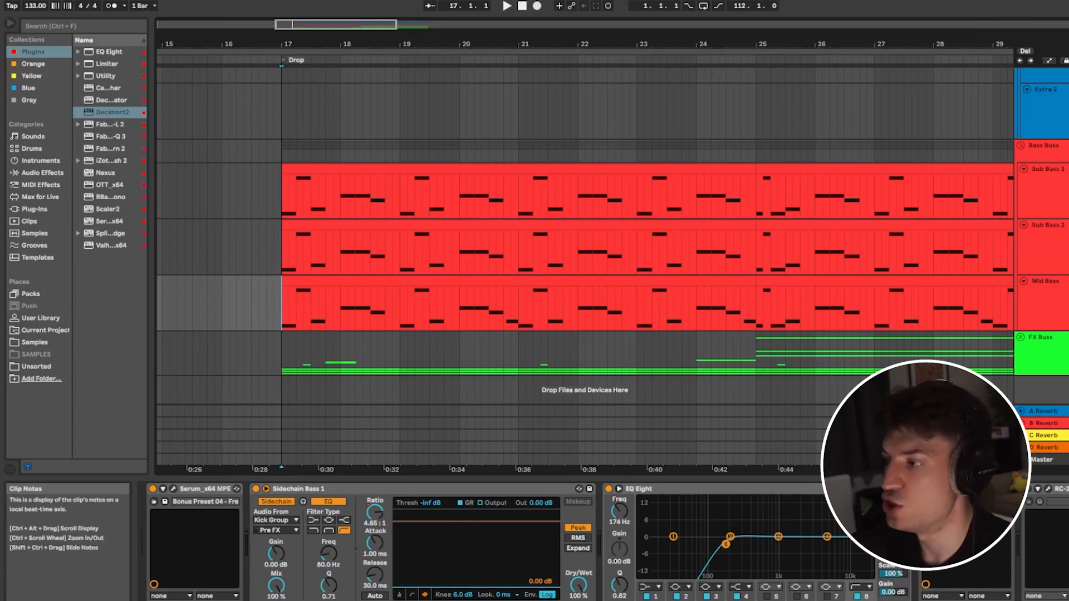
# Step: Reopen the Bass Buss Pro-L 2, check its gain reduction while playing from bar 17, and close it
pyautogui.click(1047, 149)
pyautogui.click(333, 488)
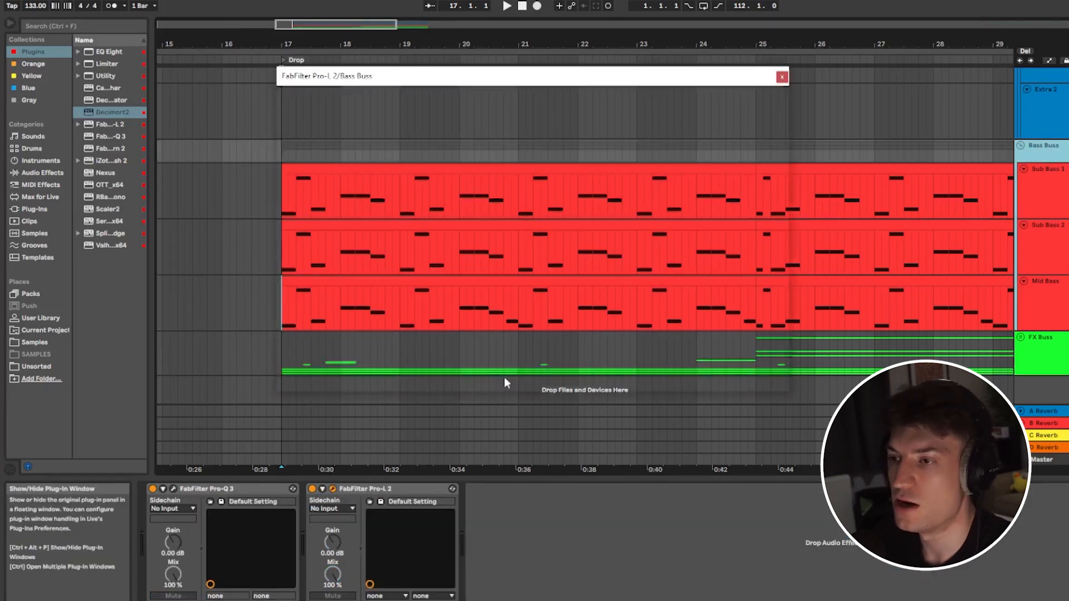
pyautogui.moveTo(447, 73); pyautogui.dragTo(594, 78)
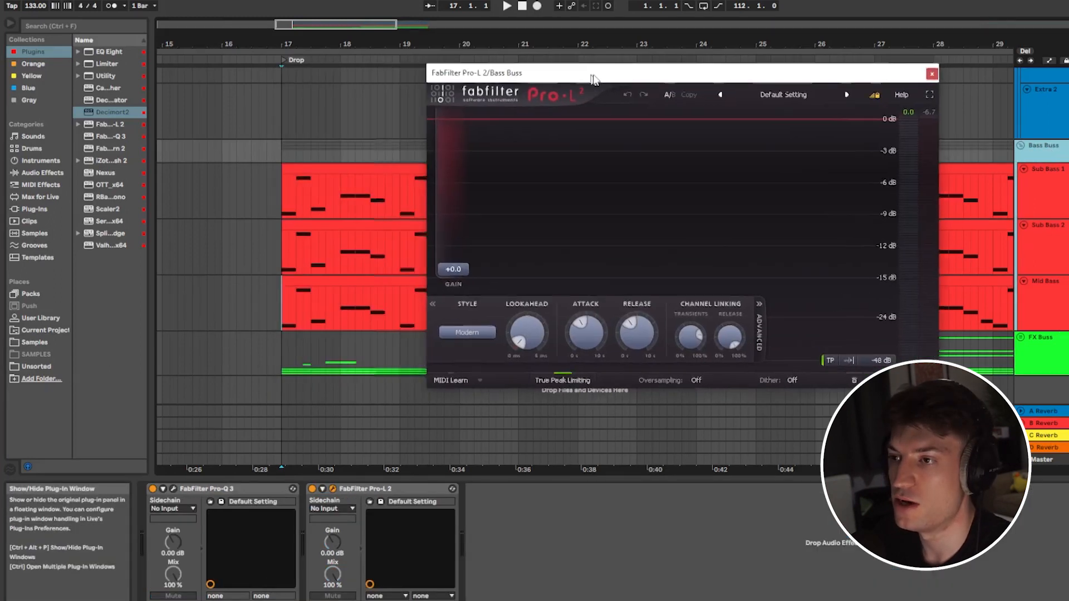
pyautogui.click(279, 252)
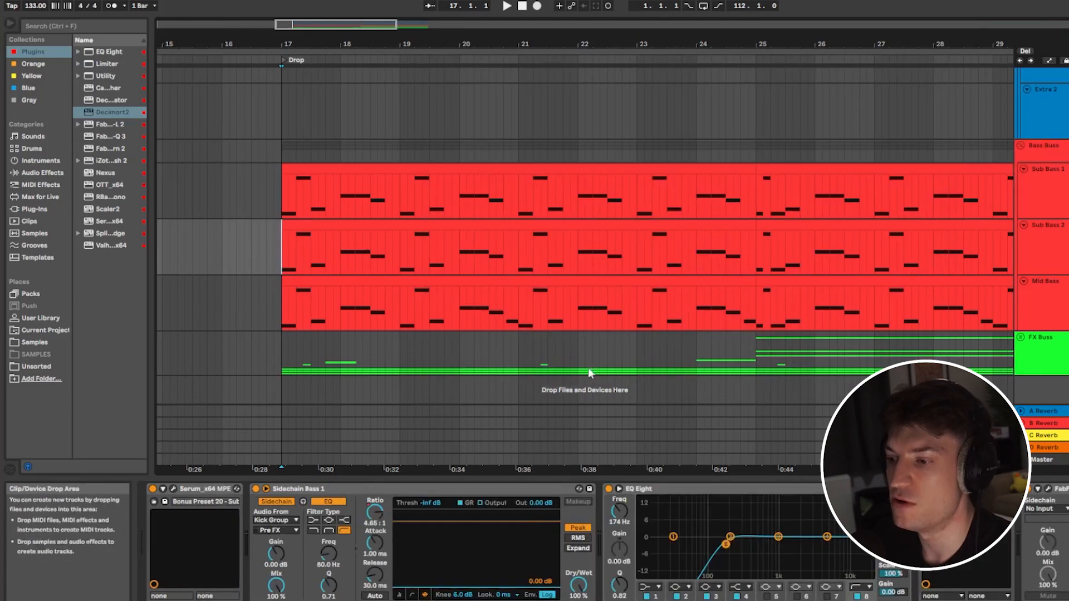
pyautogui.press('space')
pyautogui.click(1045, 152)
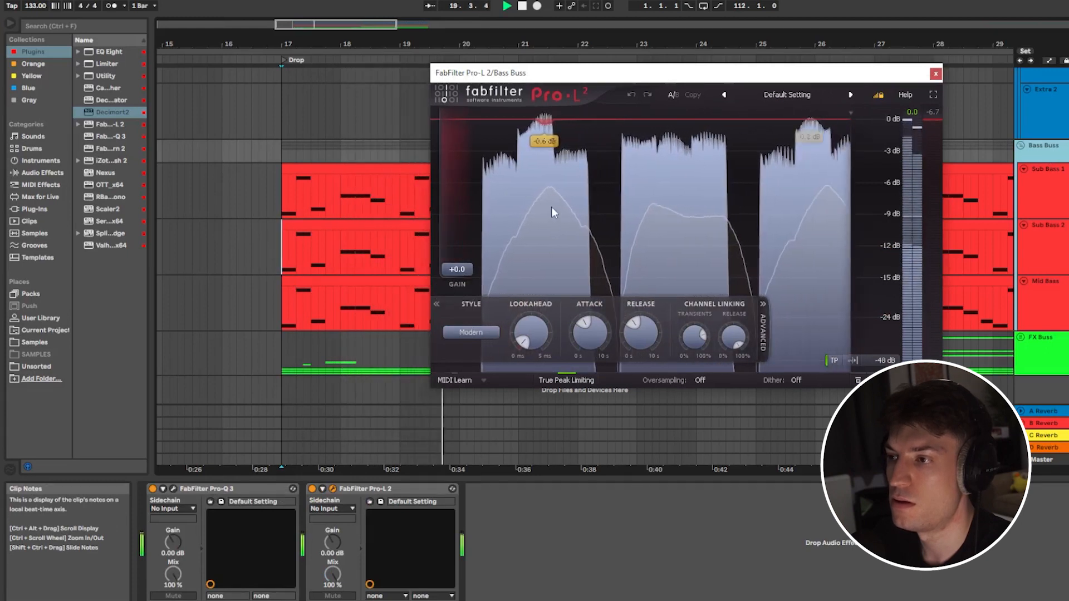
pyautogui.press('space')
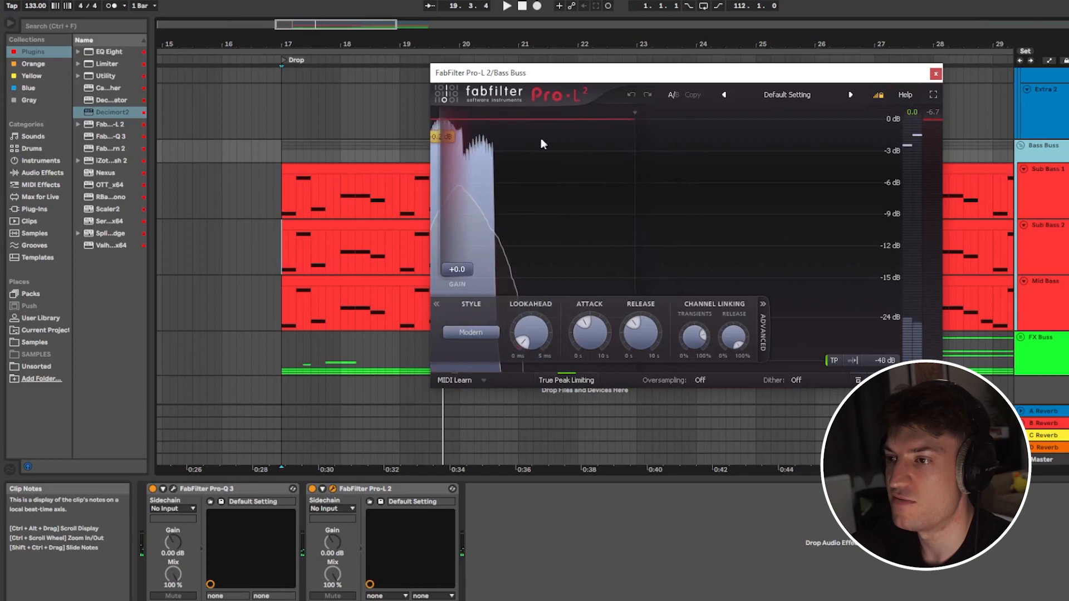
pyautogui.click(936, 73)
# Step: Widen the browser, search for pro-c and insert FabFilter Pro-C 2 between Pro-Q 3 and Pro-L 2 on the Bass Buss
pyautogui.moveTo(148, 95); pyautogui.dragTo(277, 112)
pyautogui.click(96, 27)
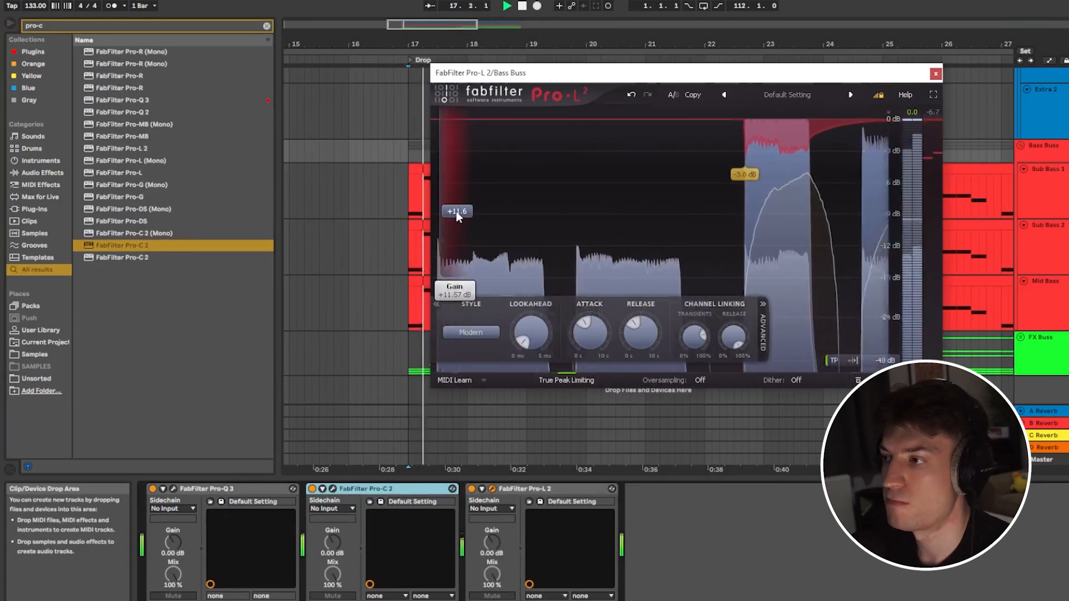
# Step: Raise the Bass Buss Pro-L 2 gain to +13.1 dB while auditioning the bass, and close the limiter
pyautogui.moveTo(457, 213); pyautogui.dragTo(459, 204)
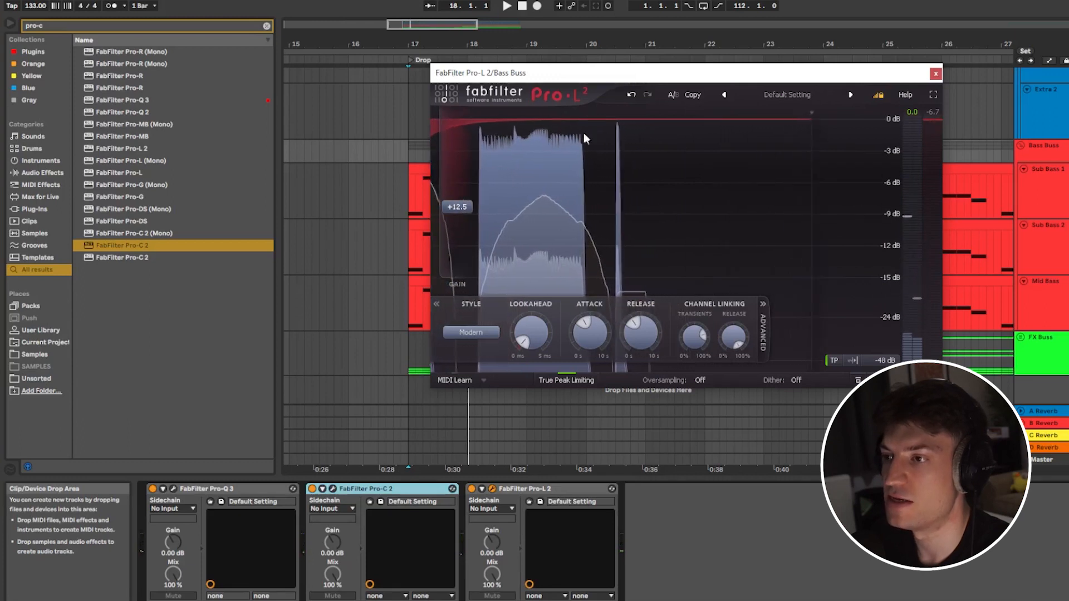
pyautogui.moveTo(453, 222); pyautogui.dragTo(470, 206)
pyautogui.press('space')
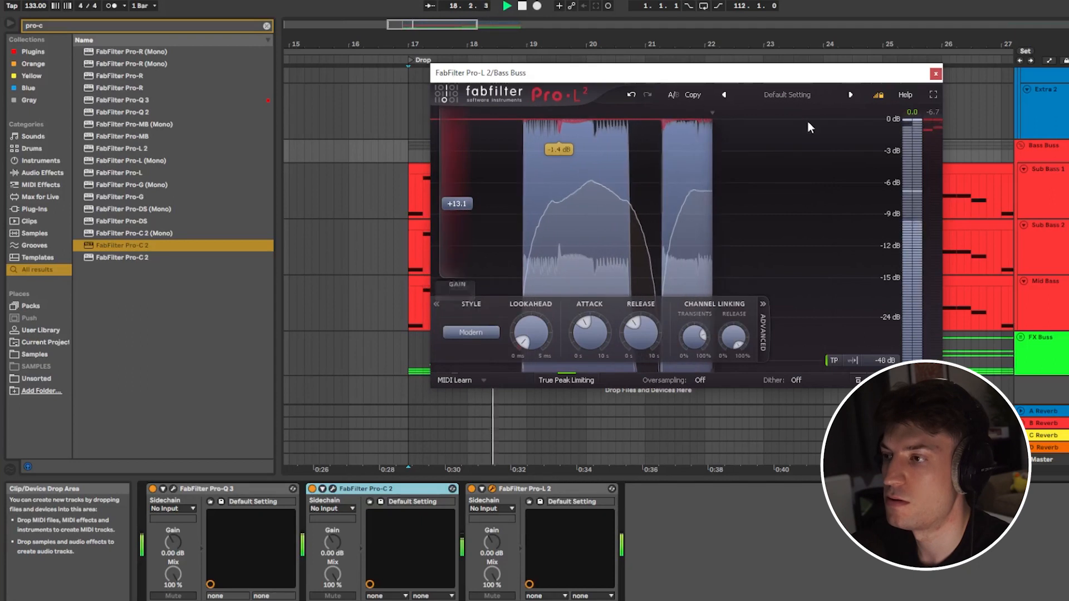
pyautogui.click(936, 74)
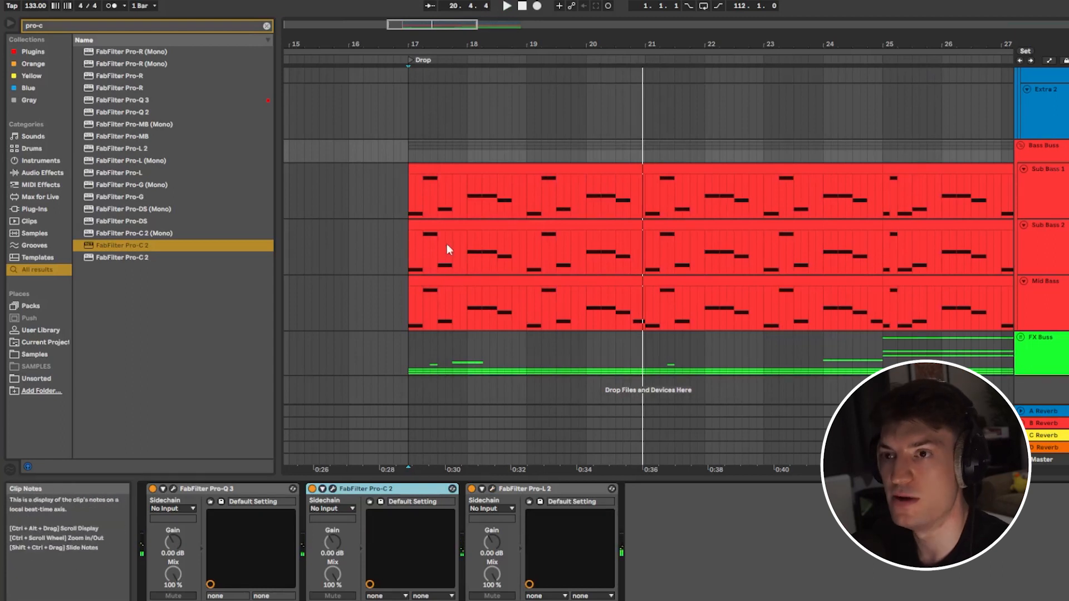
# Step: Play the bass parts from the start of the Sub Bass 1 clip at bar 17
pyautogui.click(413, 182)
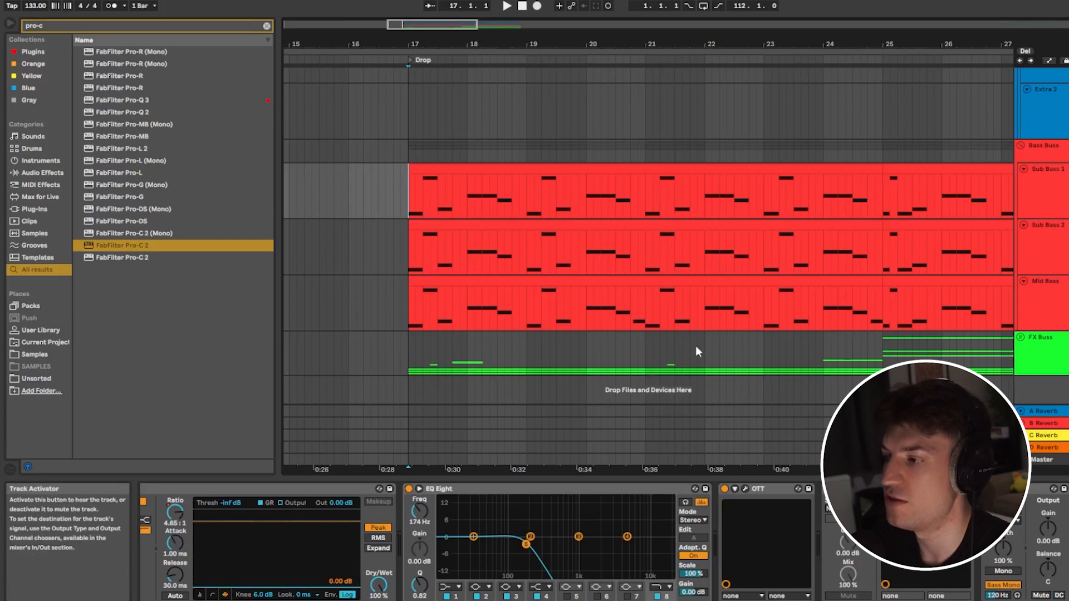
pyautogui.press('space')
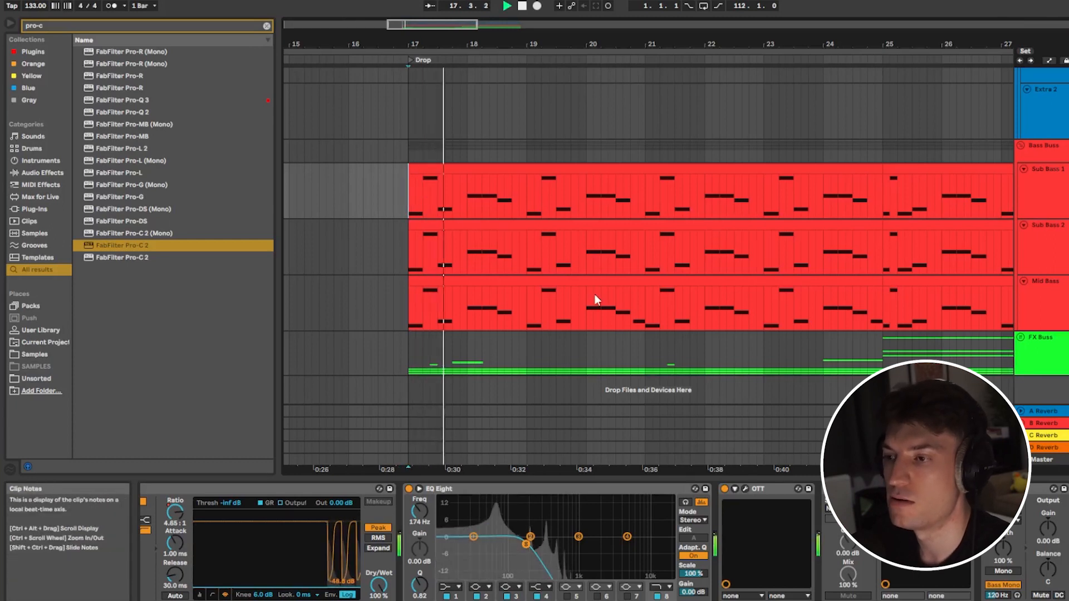
pyautogui.click(1066, 154)
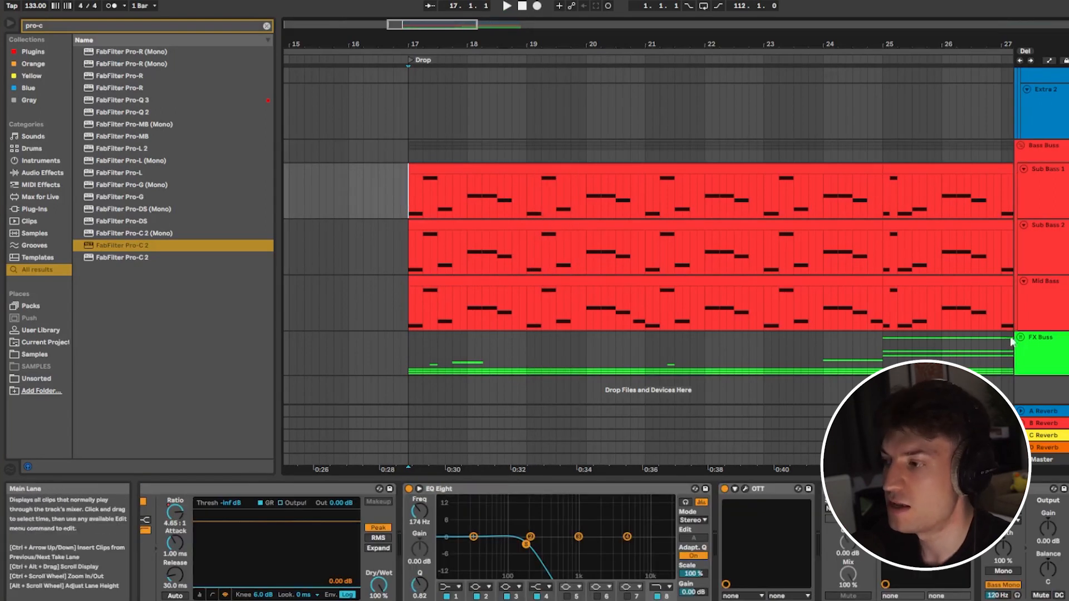
# Step: Unfold the FX Buss group and view its individual FX tracks
pyautogui.click(1020, 337)
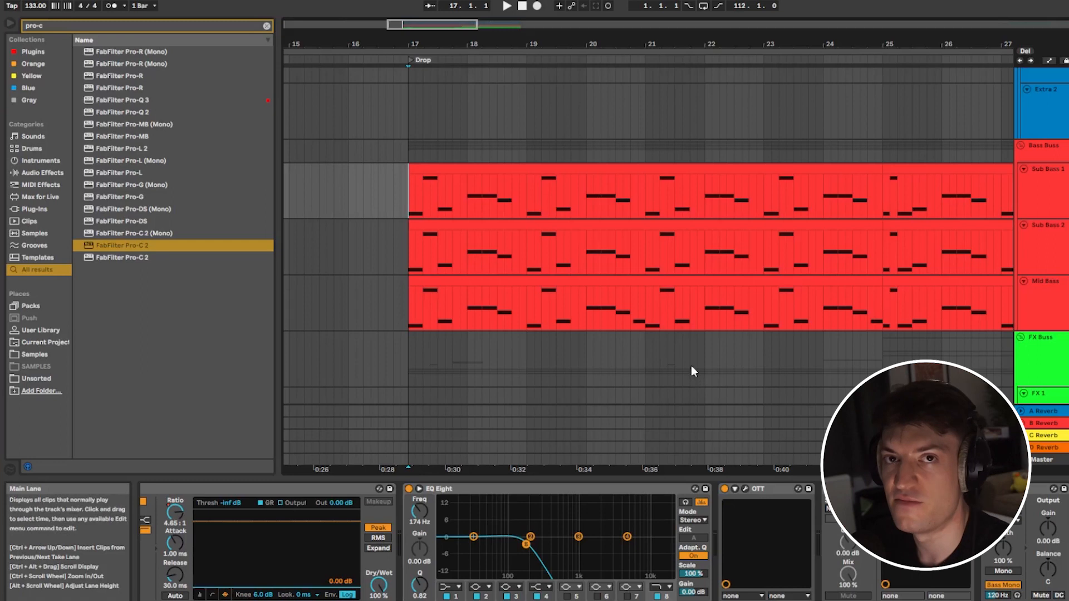
pyautogui.scroll(-1, 682, 360)
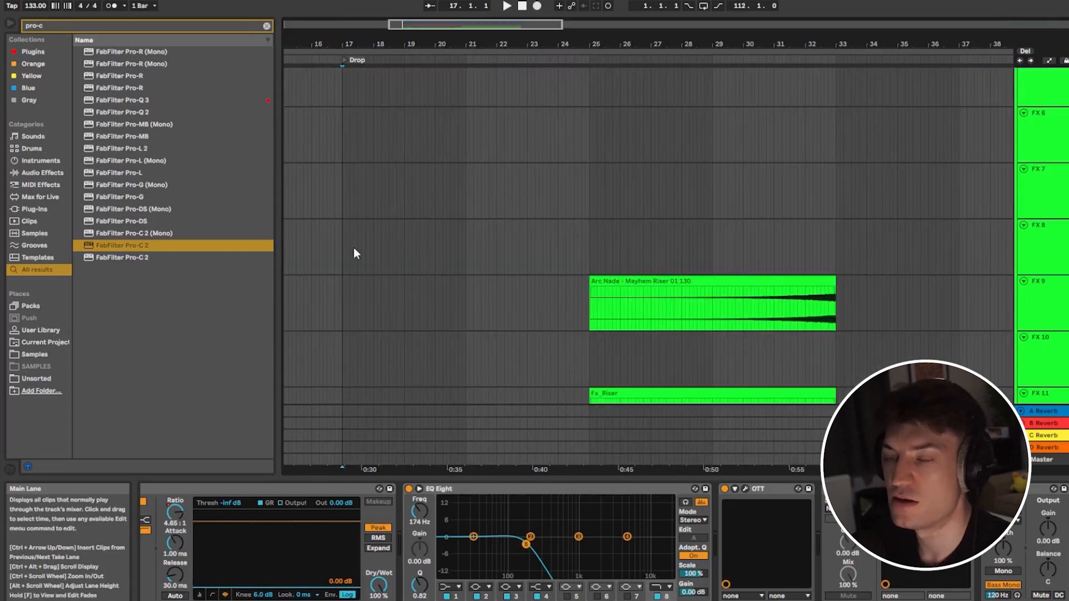
# Step: Audition the SLCTD Noise 01 clip on the lowest FX 17 track from bar 17
pyautogui.scroll(-1, 353, 248)
pyautogui.scroll(-5, 353, 249)
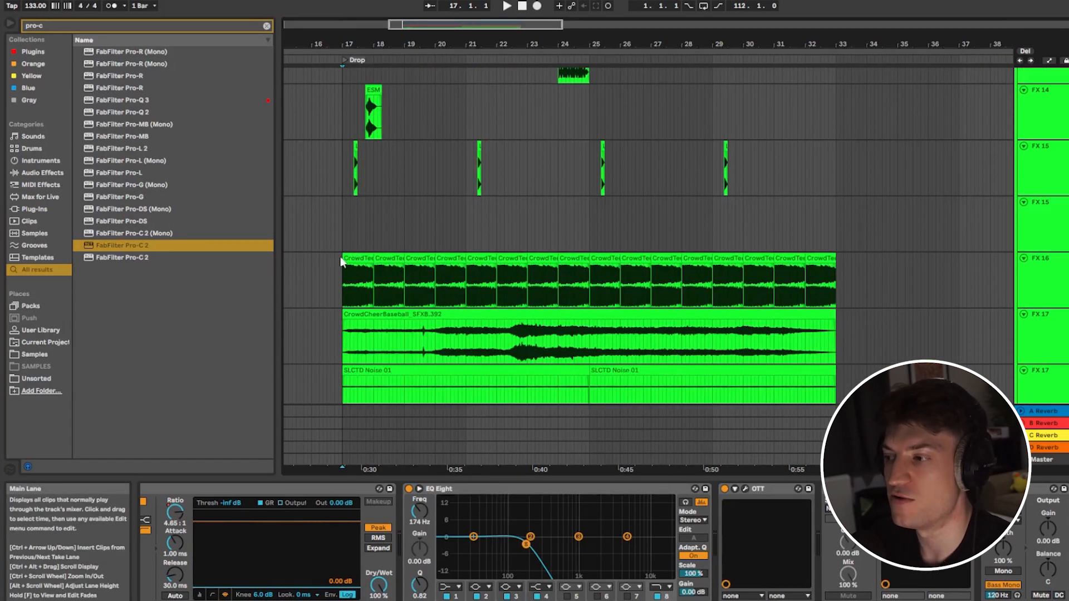
pyautogui.scroll(-2, 341, 262)
pyautogui.scroll(3, 346, 312)
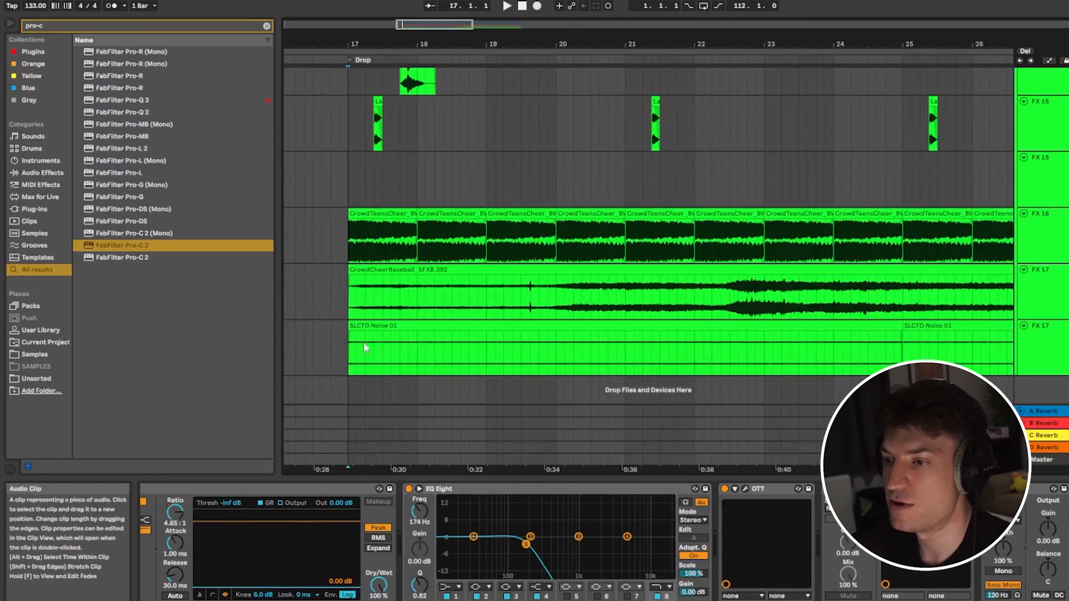
pyautogui.click(345, 360)
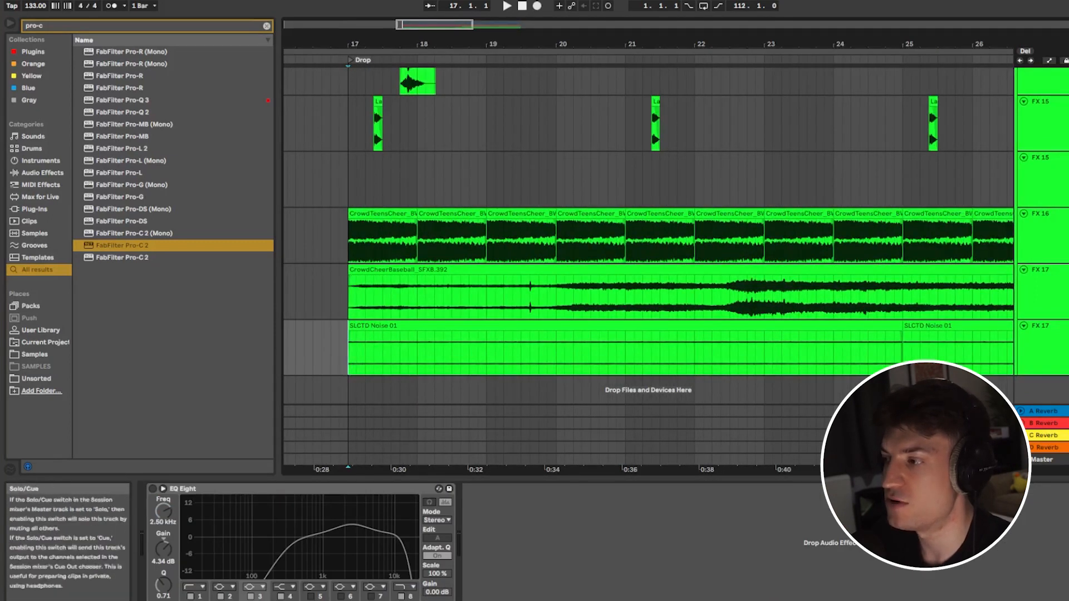
pyautogui.moveTo(355, 358)
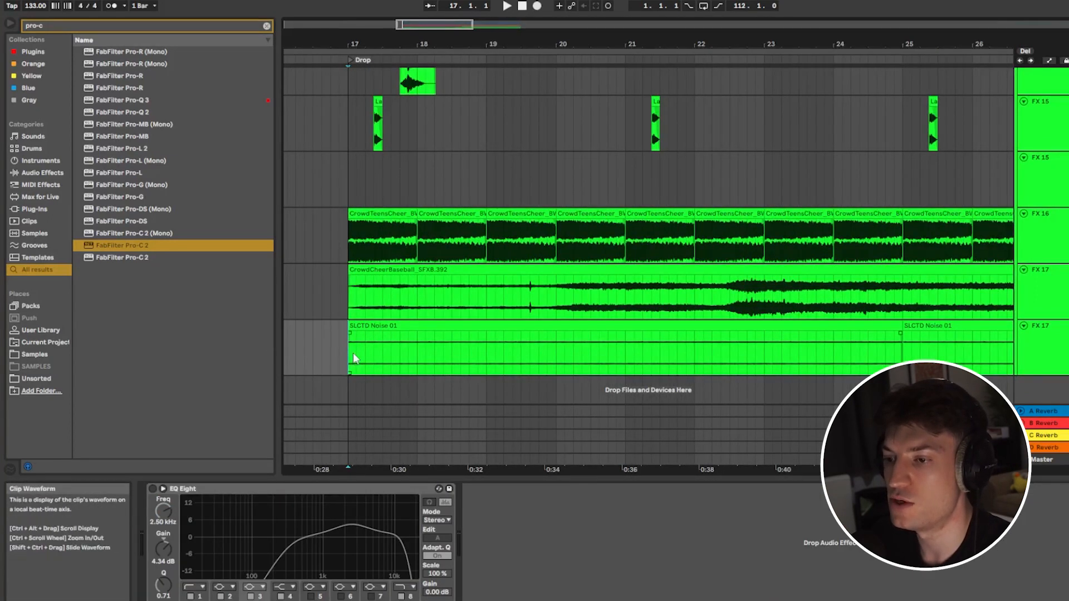
pyautogui.press('space')
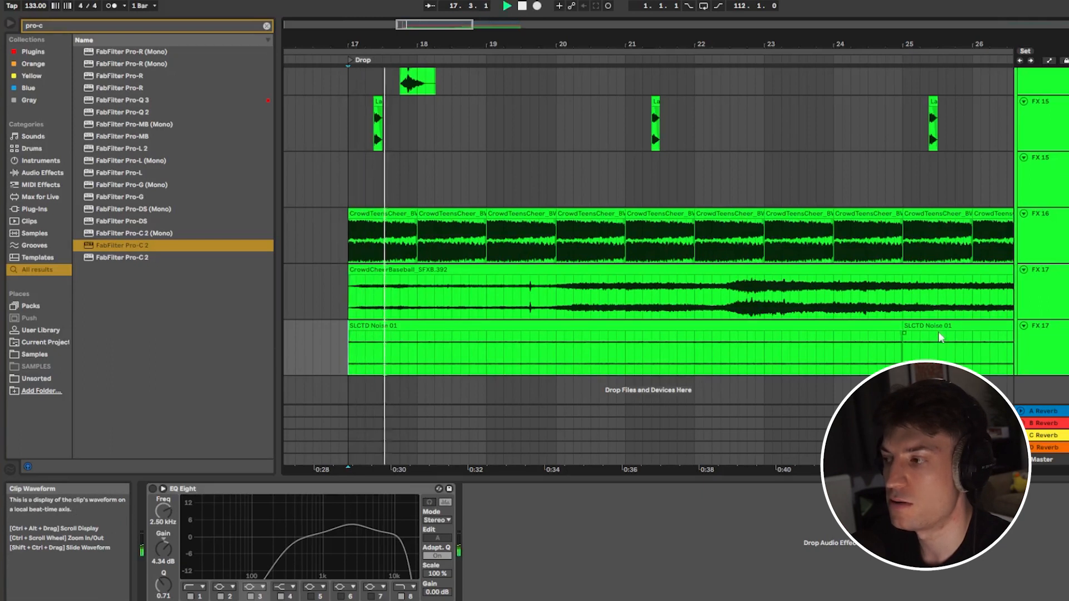
pyautogui.press('space')
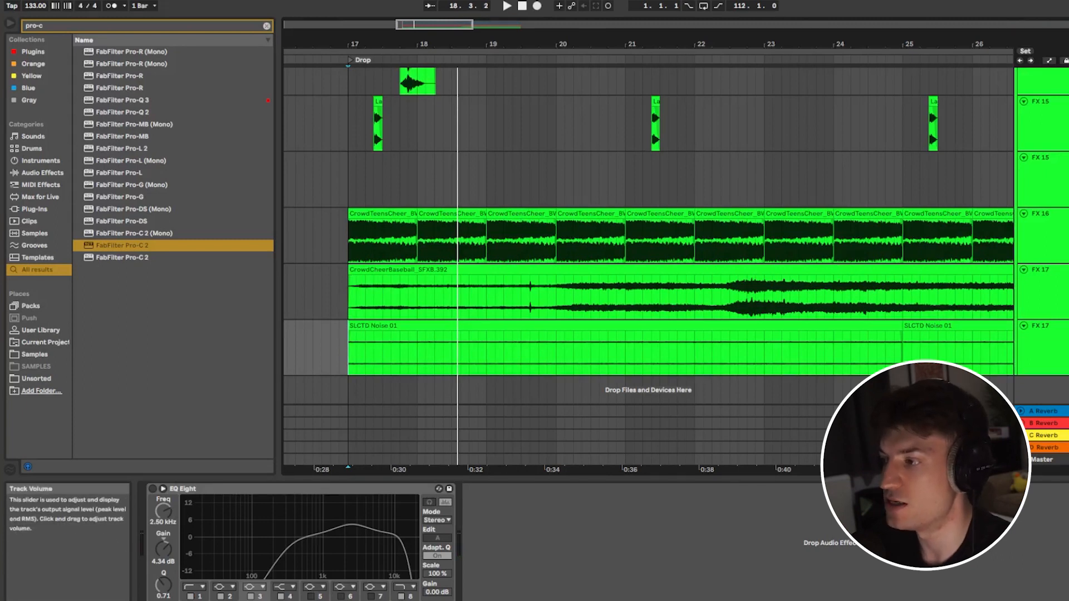
# Step: Audition the CrowdCheerBaseball clip on FX 17 from the start of the drop at bar 17
pyautogui.click(350, 306)
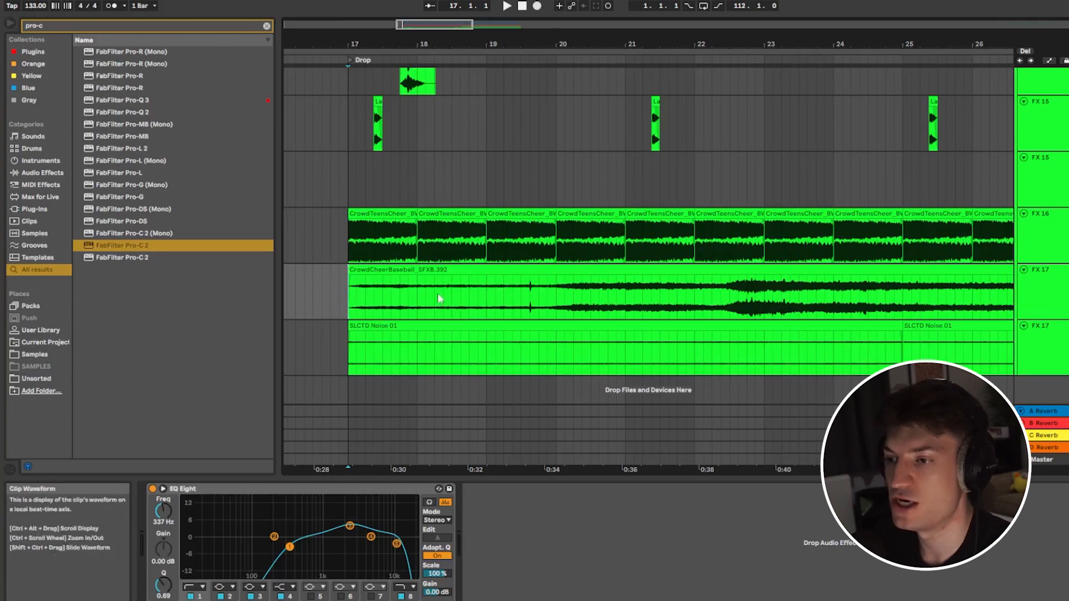
pyautogui.press('space')
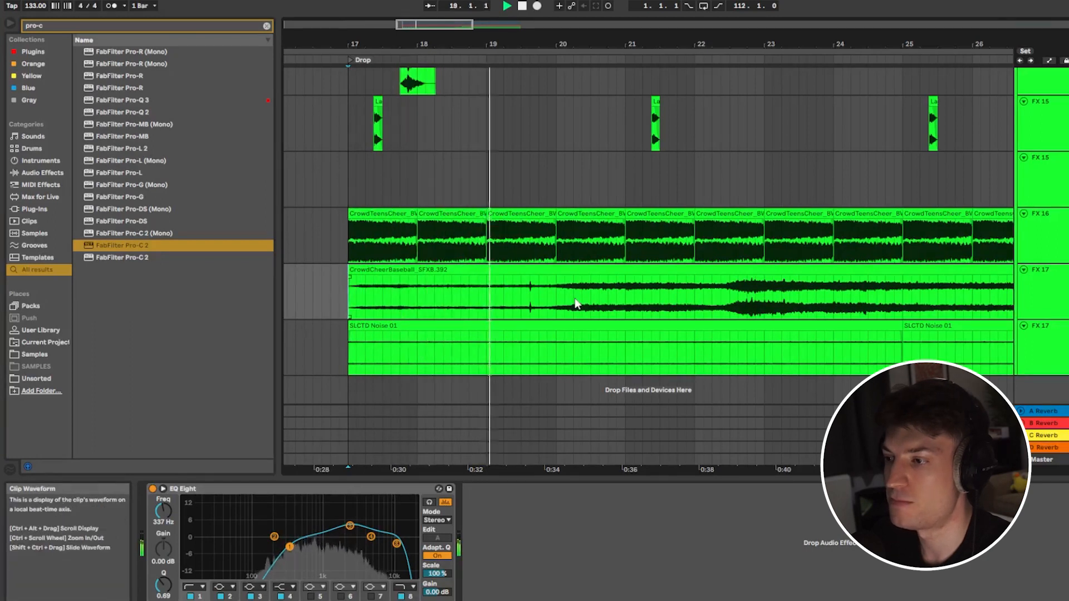
pyautogui.press('space')
pyautogui.scroll(-3, 576, 304)
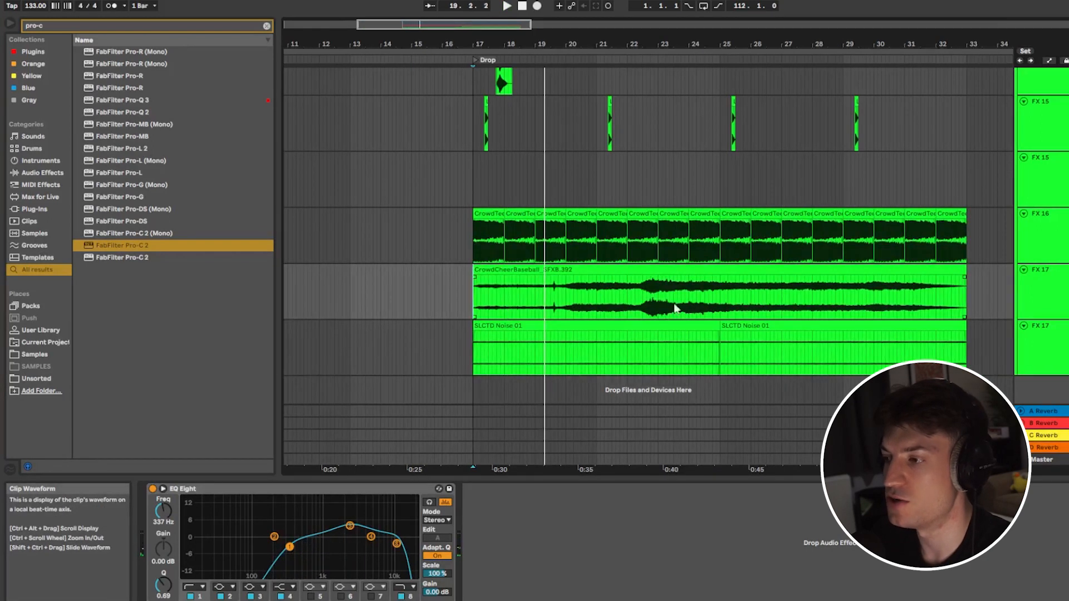
# Step: Audition the repeated CrowdTeensCheer clips on FX 16 from bar 17, playing them twice
pyautogui.scroll(3, 496, 273)
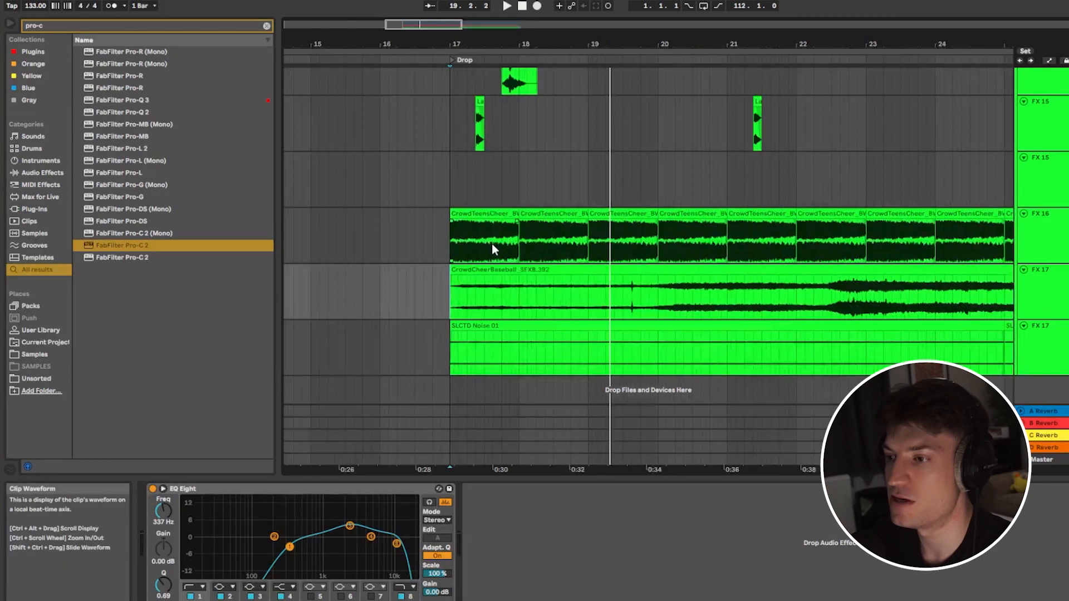
pyautogui.click(450, 237)
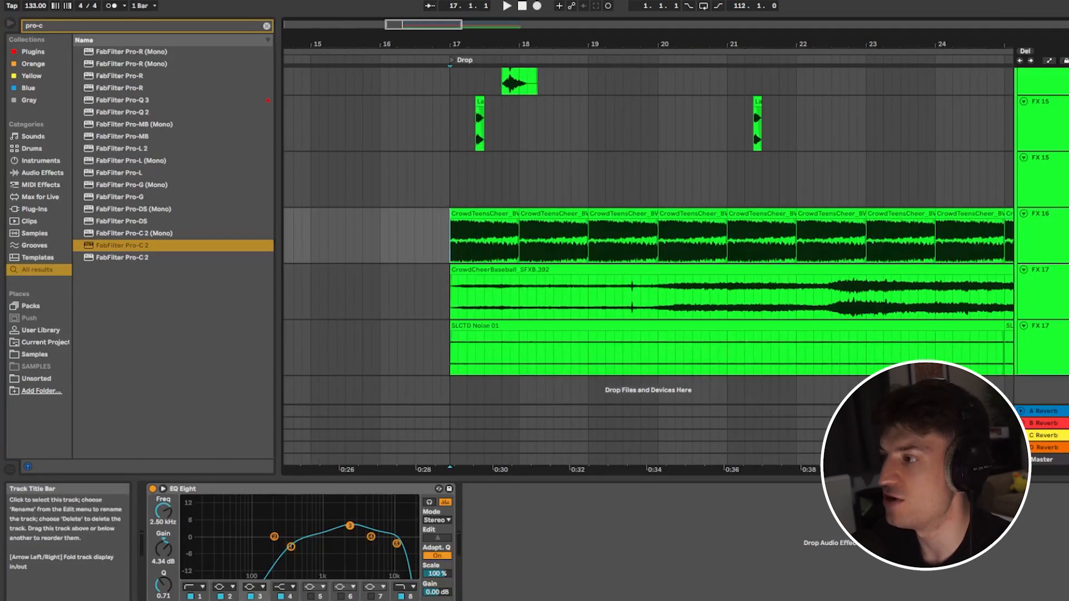
pyautogui.press('space')
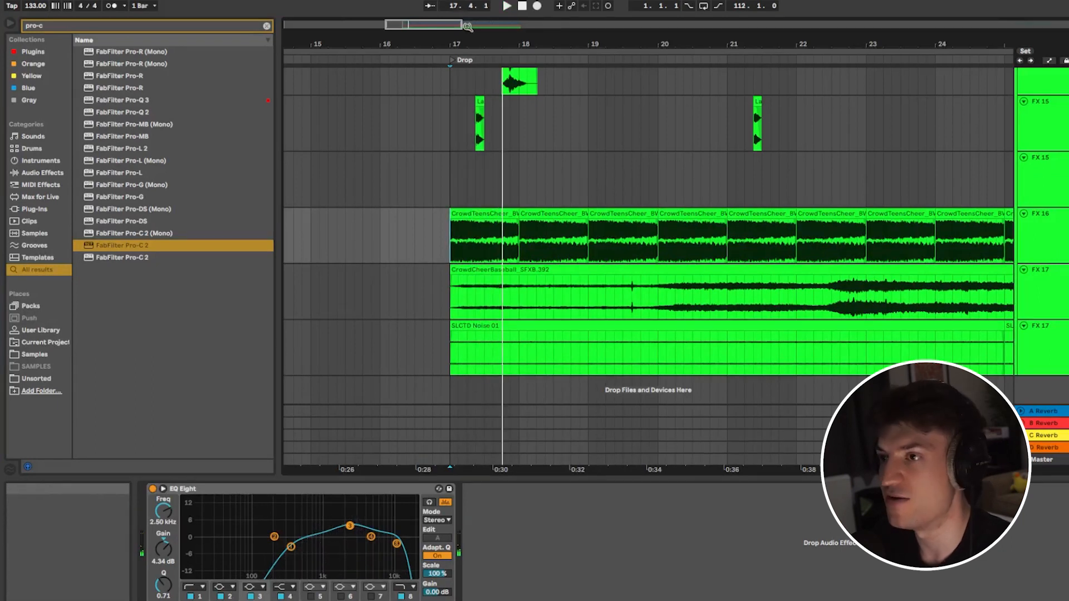
pyautogui.press('space')
pyautogui.moveTo(461, 24); pyautogui.dragTo(490, 25)
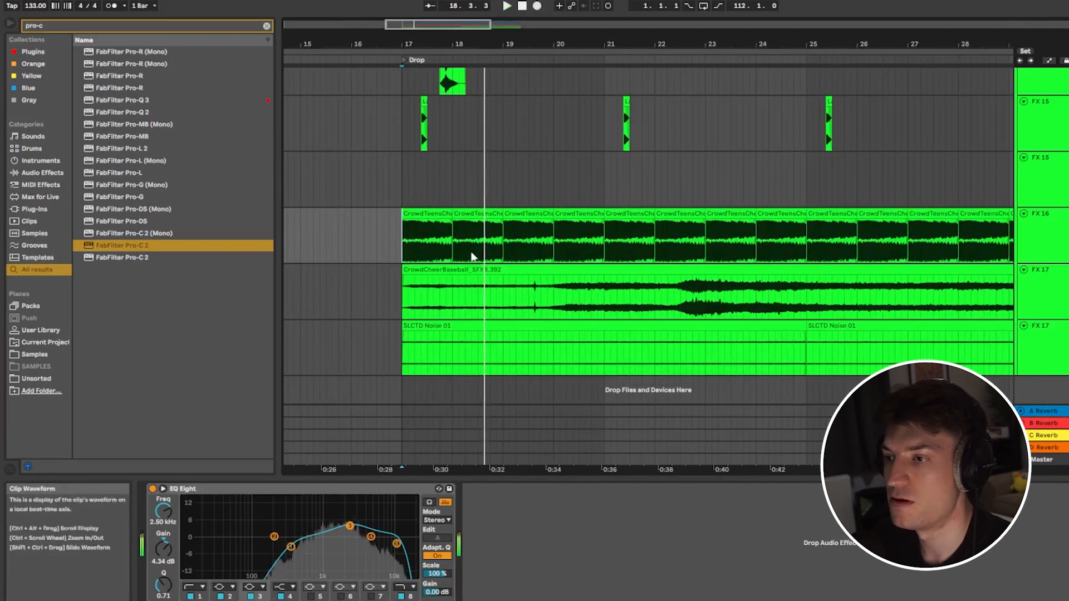
pyautogui.press('space')
pyautogui.moveTo(607, 243); pyautogui.dragTo(402, 243)
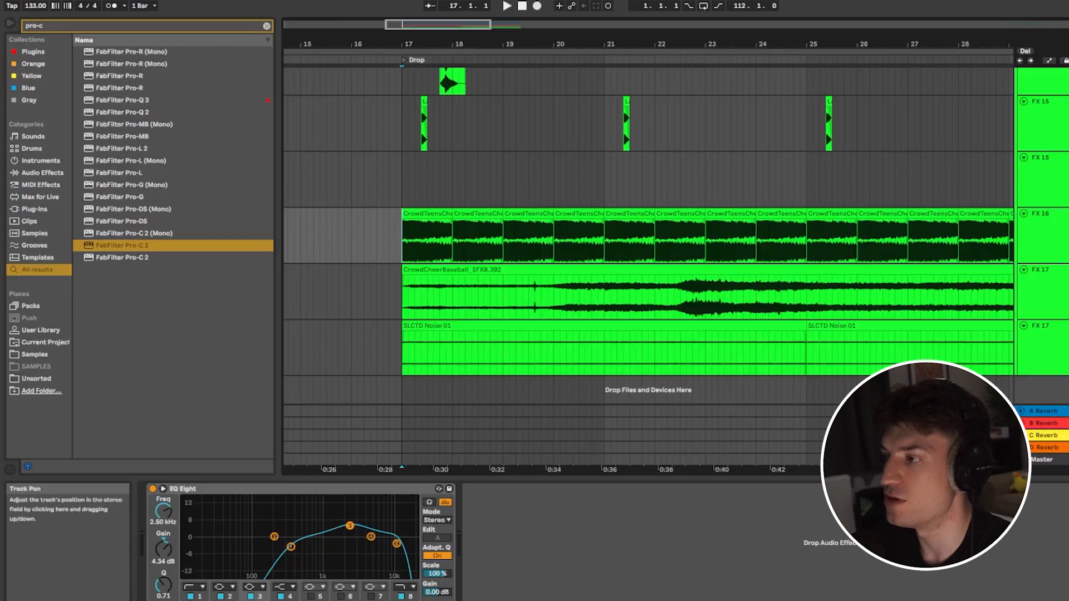
pyautogui.press('space')
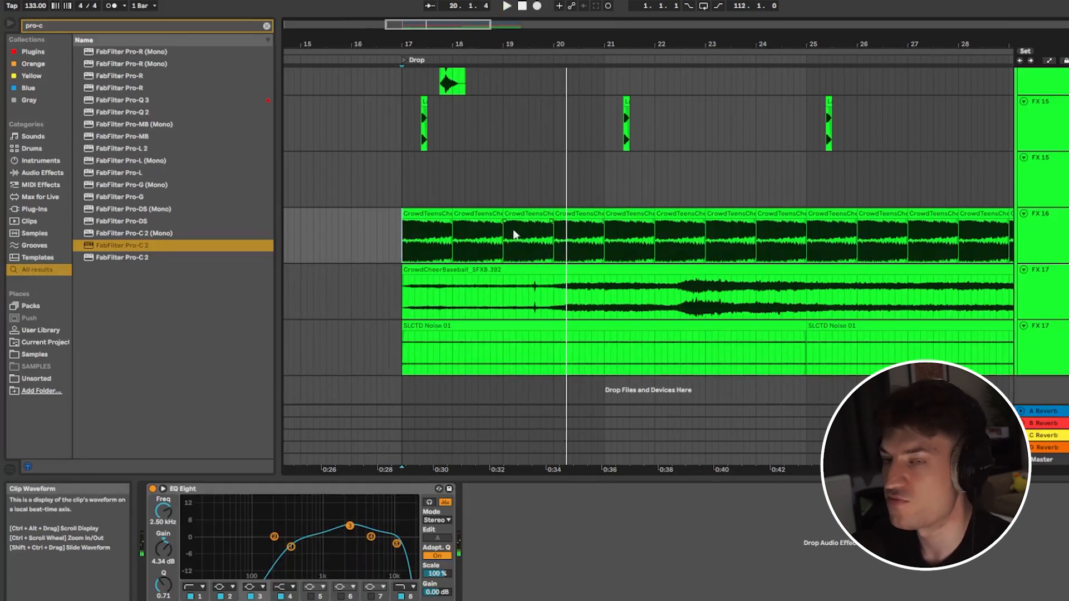
# Step: Audition the short Laser clip on FX 15 from the start of bar 17
pyautogui.scroll(3, 511, 244)
pyautogui.scroll(6, 373, 276)
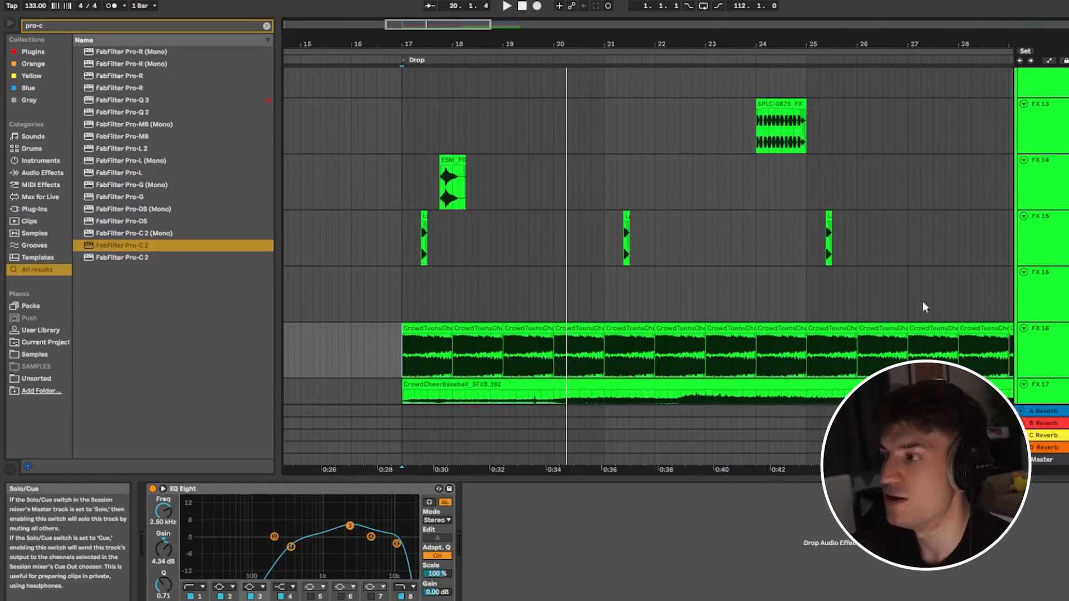
pyautogui.keyDown('ctrl'); pyautogui.scroll(3, 430, 246); pyautogui.keyUp('ctrl')
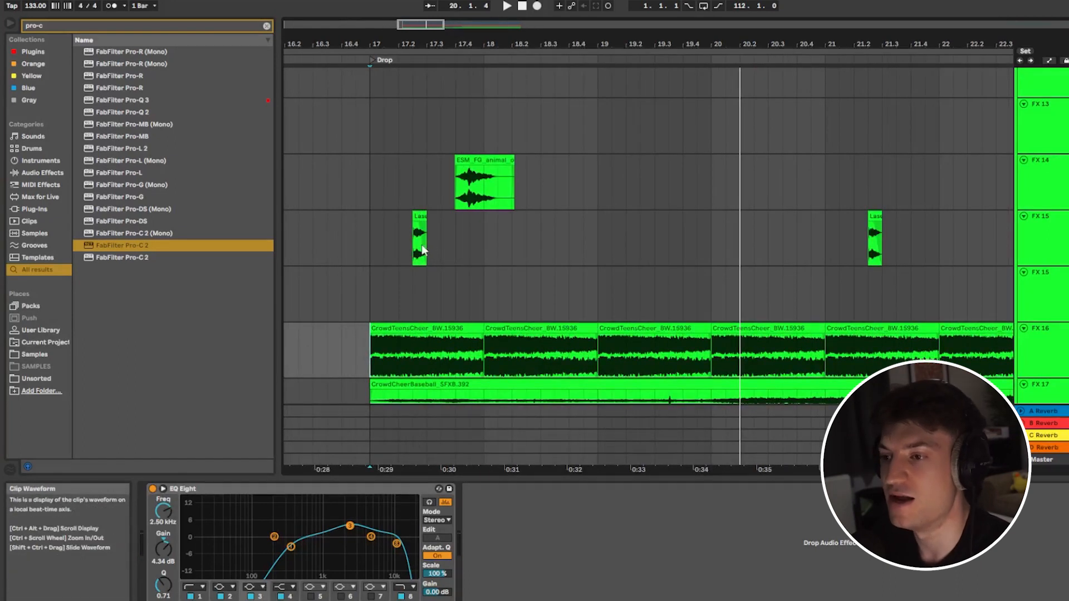
pyautogui.click(370, 240)
pyautogui.scroll(4, 537, 265)
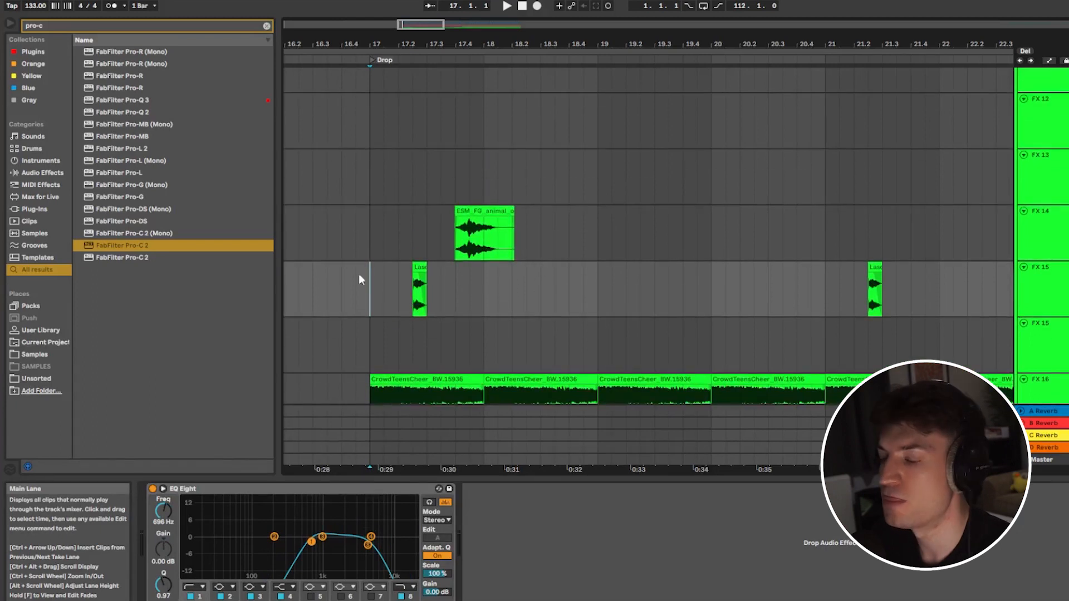
pyautogui.keyDown('ctrl'); pyautogui.scroll(5, 367, 290); pyautogui.keyUp('ctrl')
pyautogui.press('space')
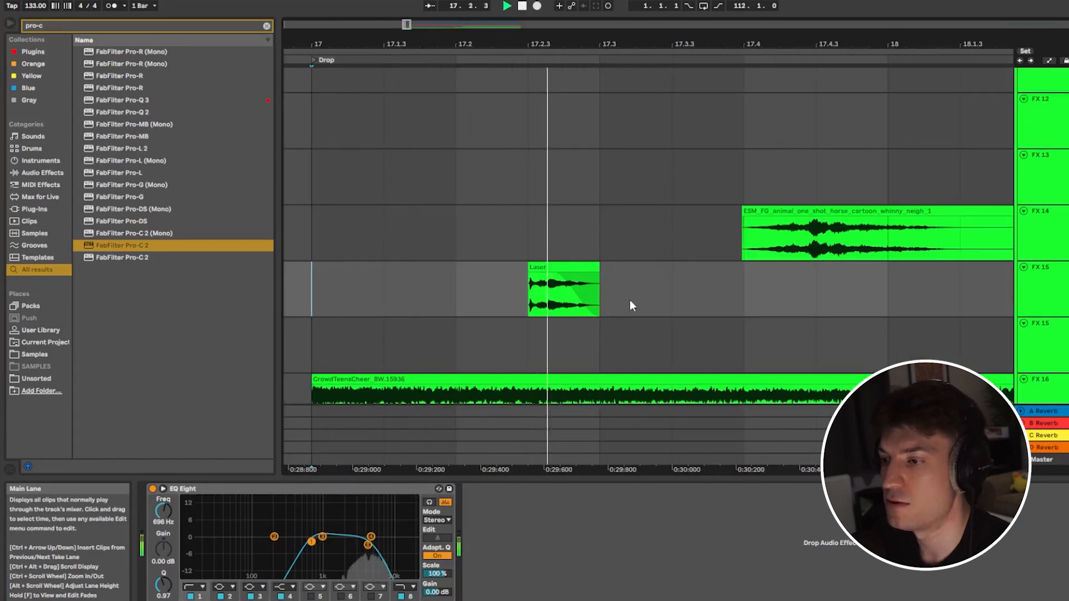
pyautogui.keyDown('ctrl'); pyautogui.scroll(-5, 630, 301); pyautogui.keyUp('ctrl')
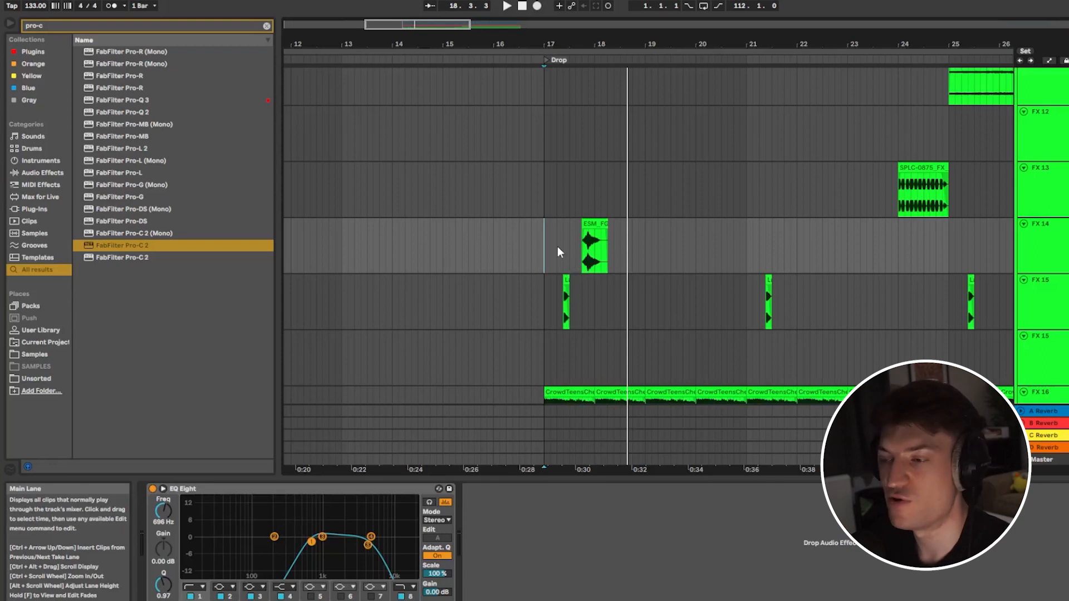
# Step: Audition the cartoon horse whinny clip on FX 14 from position 17.3
pyautogui.scroll(1, 557, 246)
pyautogui.keyDown('ctrl'); pyautogui.scroll(4, 560, 265); pyautogui.keyUp('ctrl')
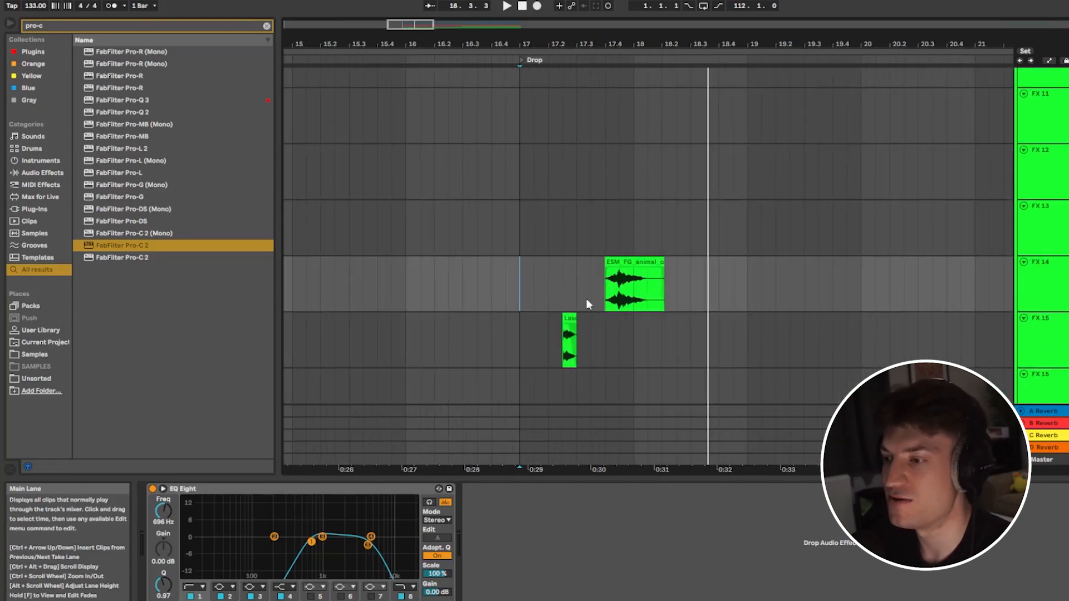
pyautogui.keyDown('ctrl'); pyautogui.scroll(4, 635, 301); pyautogui.keyUp('ctrl')
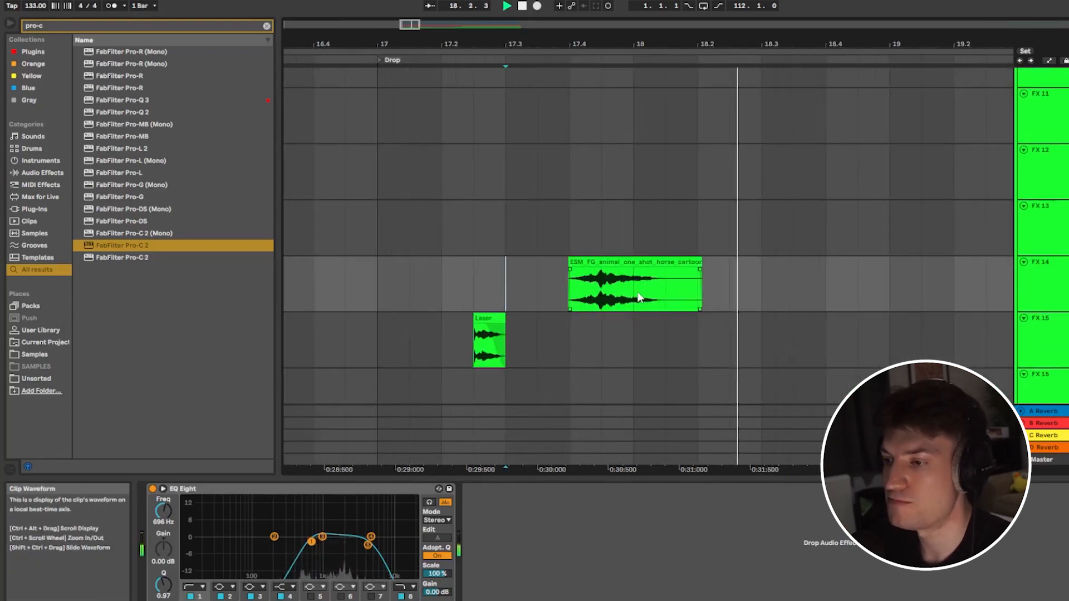
pyautogui.press('space')
# Step: Audition the Sirens Alarms one-shot clip on FX 13 from bar 24
pyautogui.keyDown('ctrl'); pyautogui.scroll(-8, 485, 186); pyautogui.keyUp('ctrl')
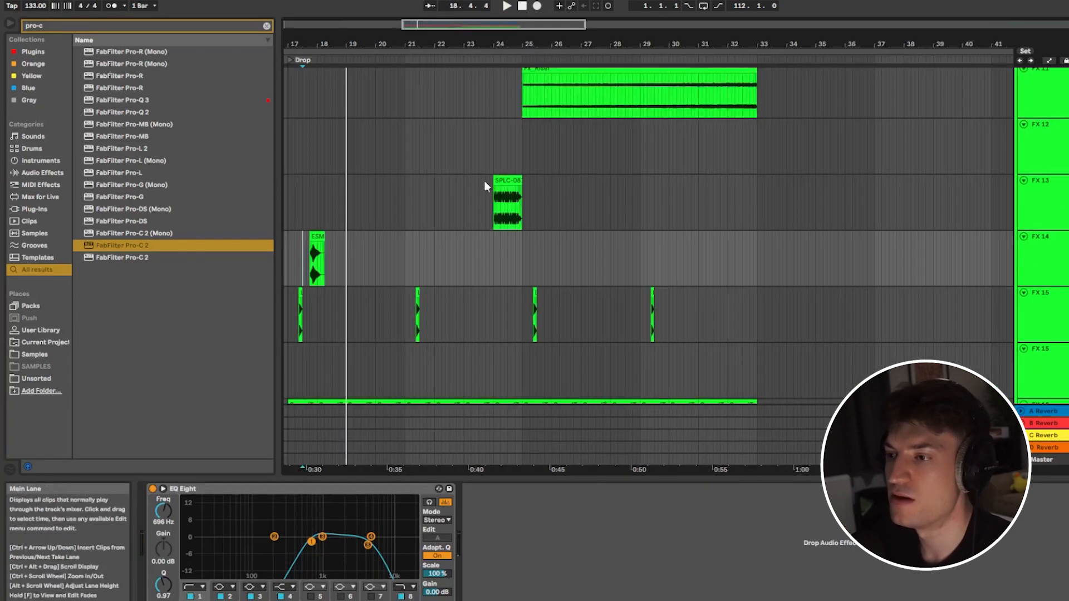
pyautogui.keyDown('ctrl'); pyautogui.scroll(4, 488, 193); pyautogui.keyUp('ctrl')
pyautogui.click(489, 198)
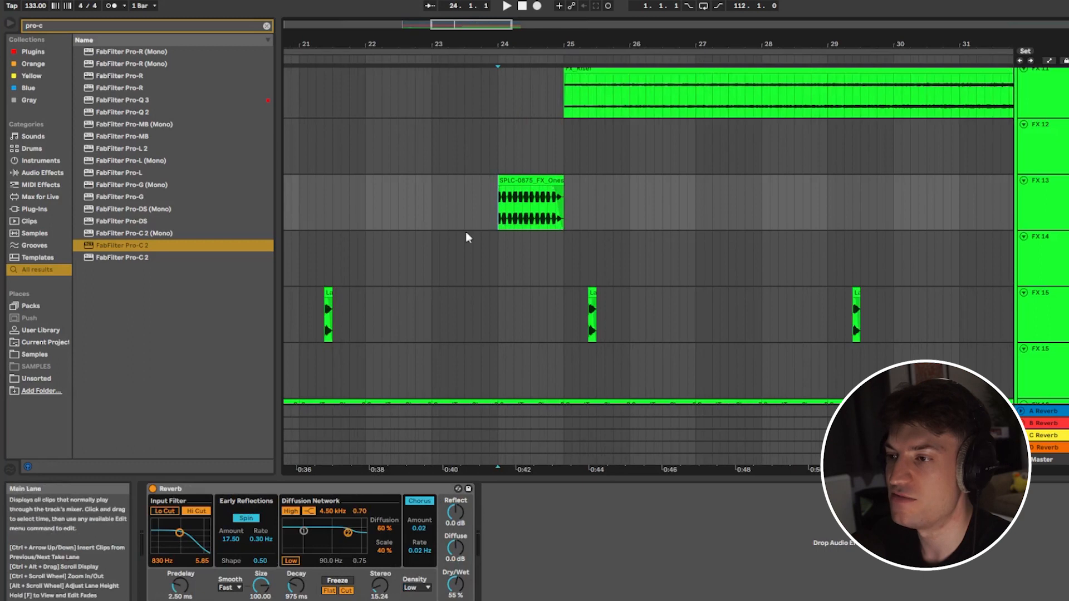
pyautogui.keyDown('ctrl'); pyautogui.scroll(4, 465, 231); pyautogui.keyUp('ctrl')
pyautogui.keyDown('ctrl'); pyautogui.scroll(-4, 576, 176); pyautogui.keyUp('ctrl')
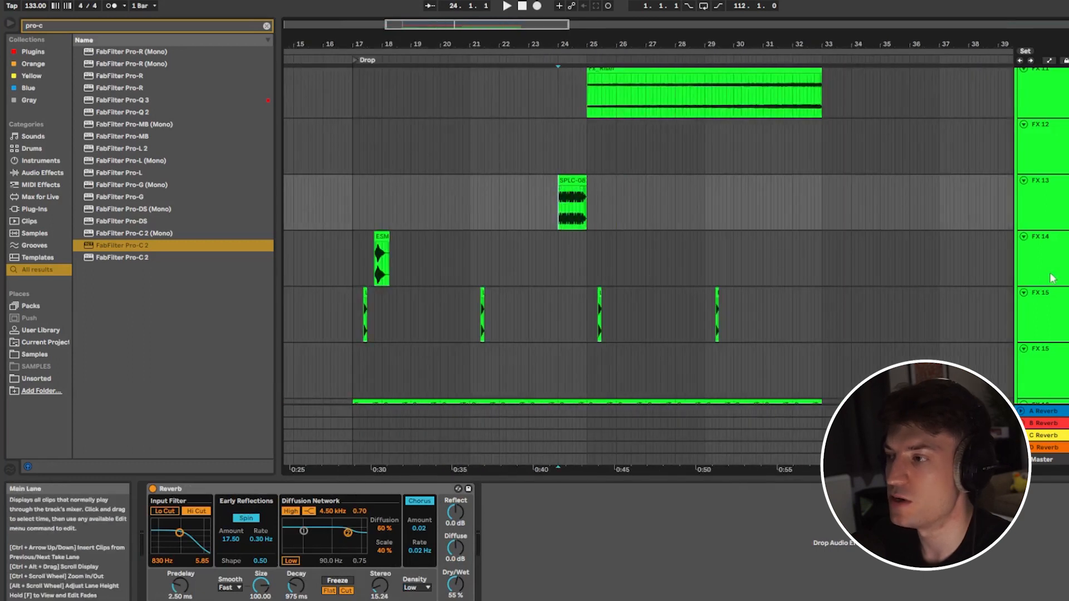
pyautogui.keyDown('ctrl'); pyautogui.scroll(4, 580, 233); pyautogui.keyUp('ctrl')
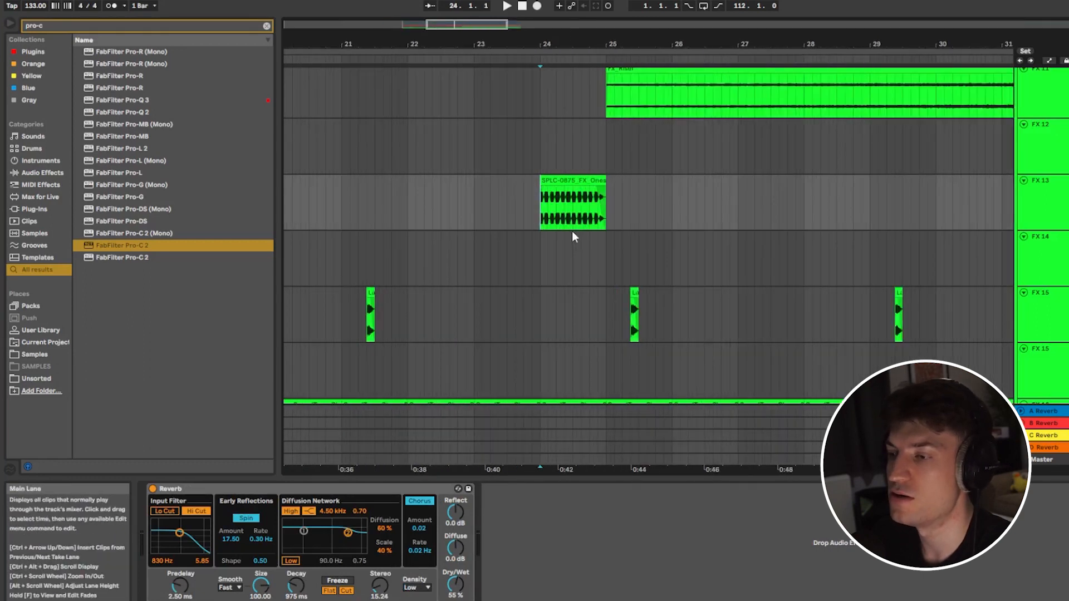
pyautogui.keyDown('ctrl'); pyautogui.scroll(4, 573, 231); pyautogui.keyUp('ctrl')
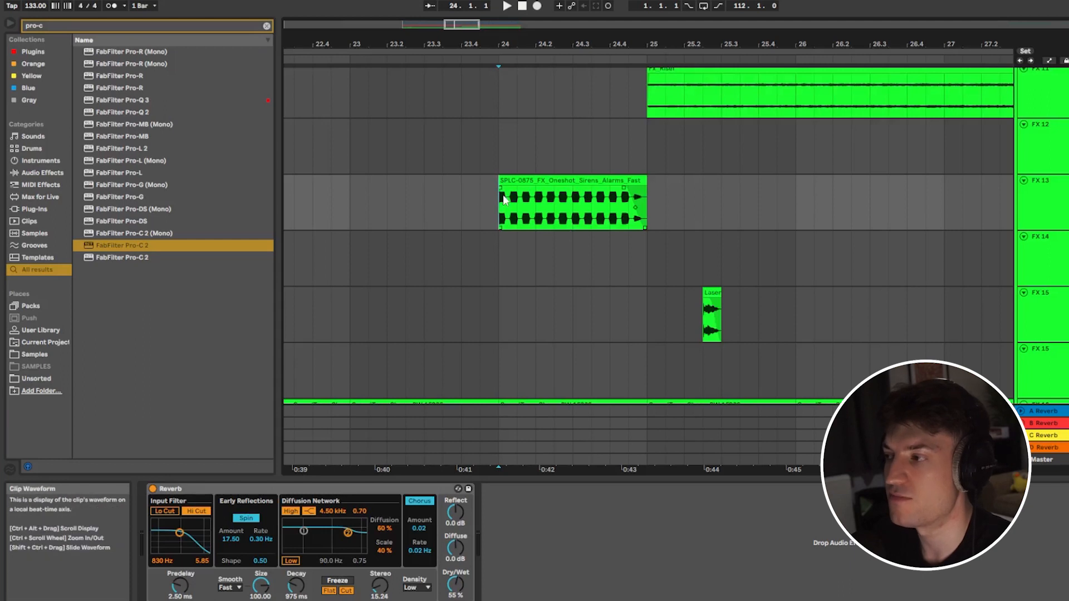
pyautogui.keyDown('ctrl'); pyautogui.scroll(3, 512, 198); pyautogui.keyUp('ctrl')
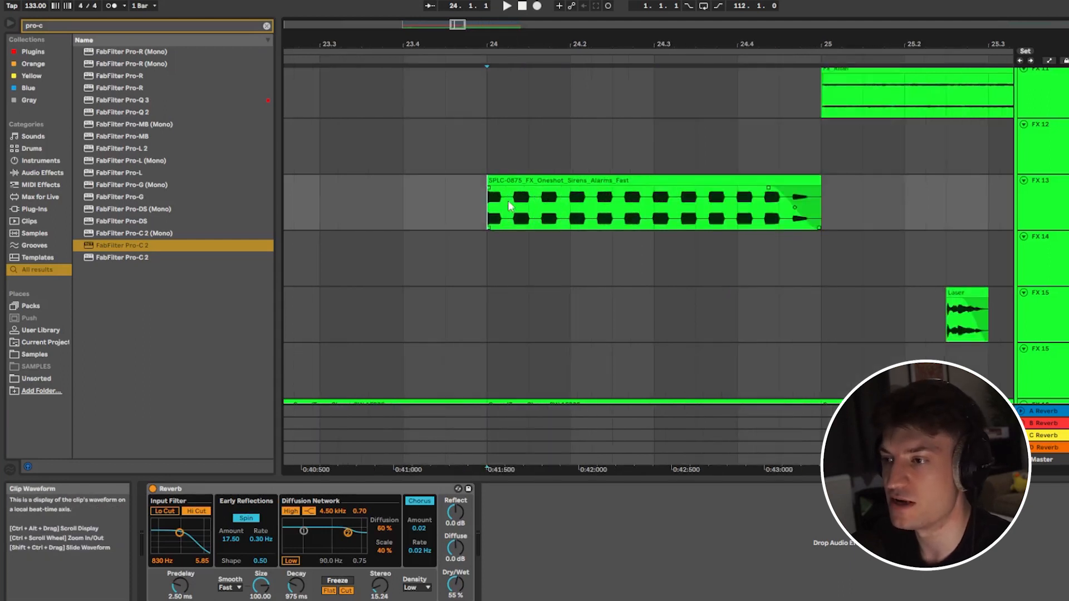
pyautogui.press('space')
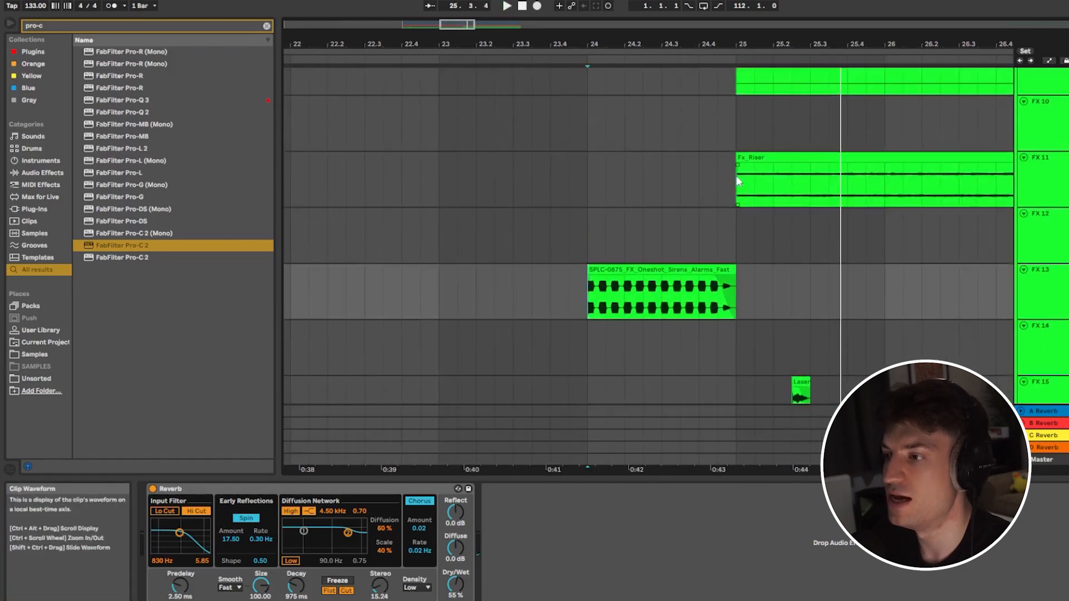
# Step: Set the start position to the Fx_Riser clip at bar 25 on FX 11 and examine the riser layers up through FX 3
pyautogui.click(736, 178)
pyautogui.moveTo(477, 25); pyautogui.dragTo(577, 37)
pyautogui.scroll(5, 454, 301)
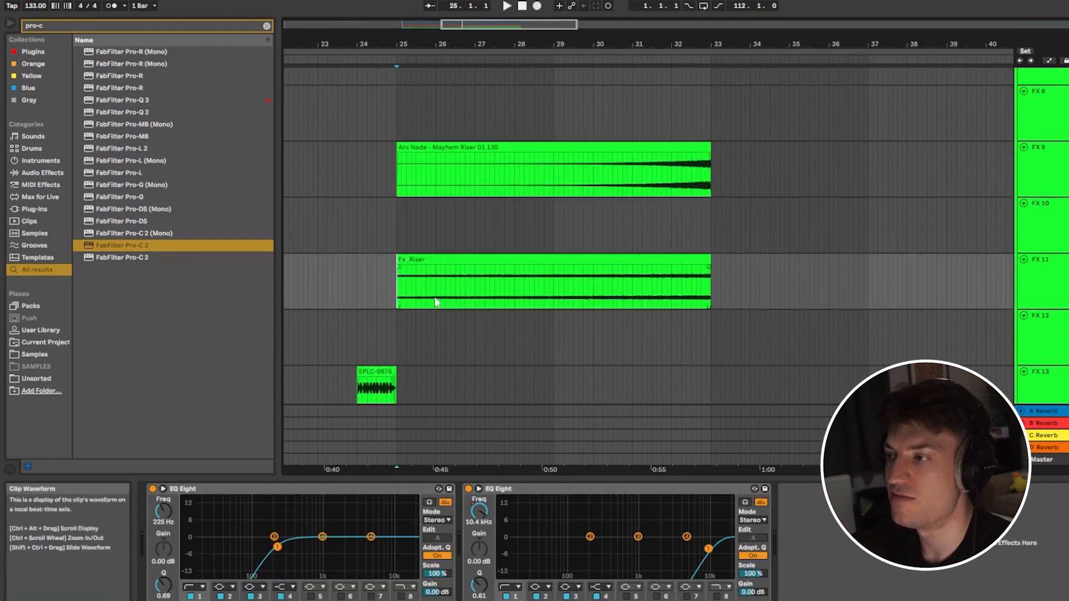
pyautogui.scroll(5, 641, 245)
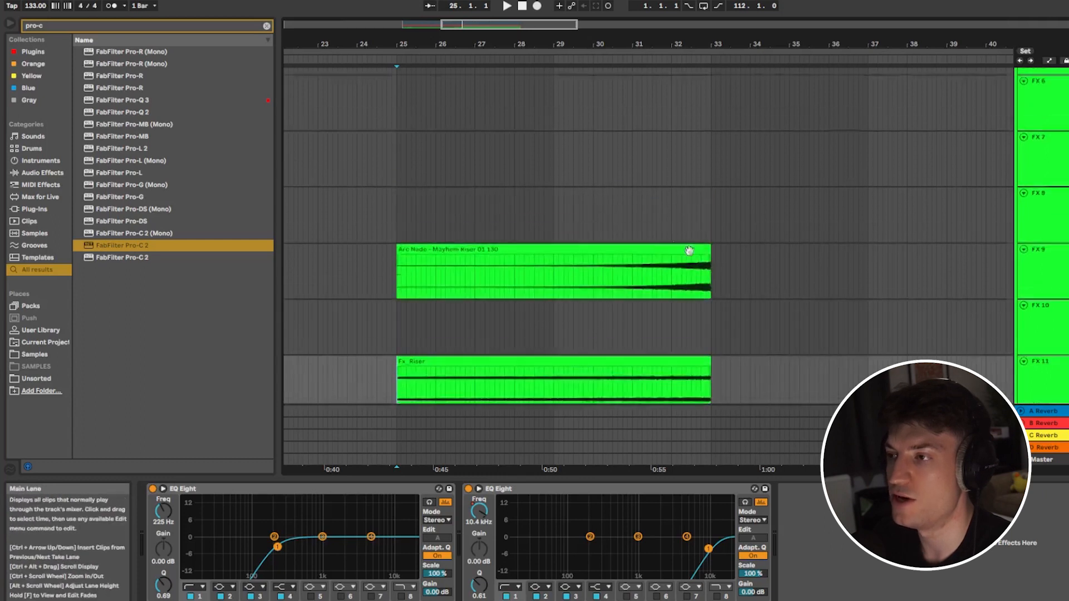
pyautogui.keyDown('ctrl'); pyautogui.scroll(-3, 585, 234); pyautogui.keyUp('ctrl')
pyautogui.keyDown('ctrl'); pyautogui.scroll(-3, 576, 221); pyautogui.keyUp('ctrl')
pyautogui.scroll(2, 515, 219)
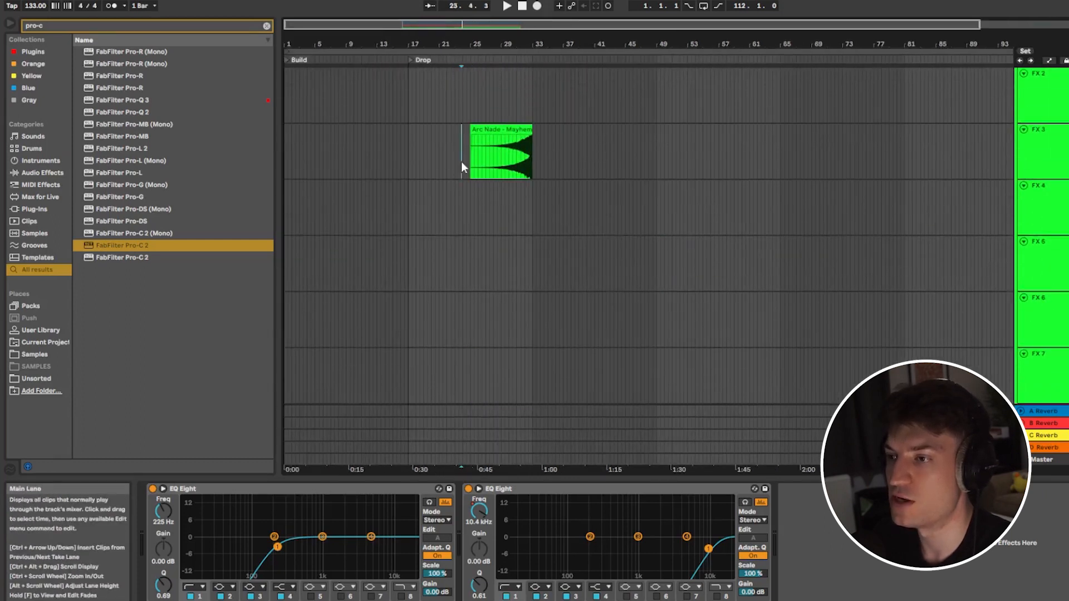
# Step: Play the ends of the riser layers from bar 31 on the FX 2 track
pyautogui.click(519, 80)
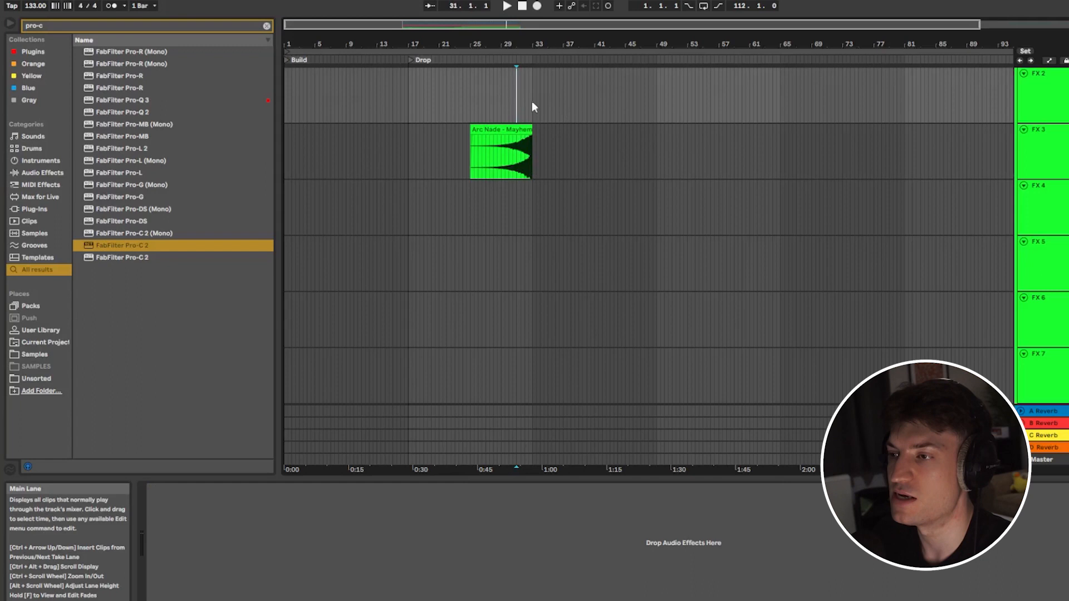
pyautogui.scroll(3, 533, 106)
pyautogui.press('space')
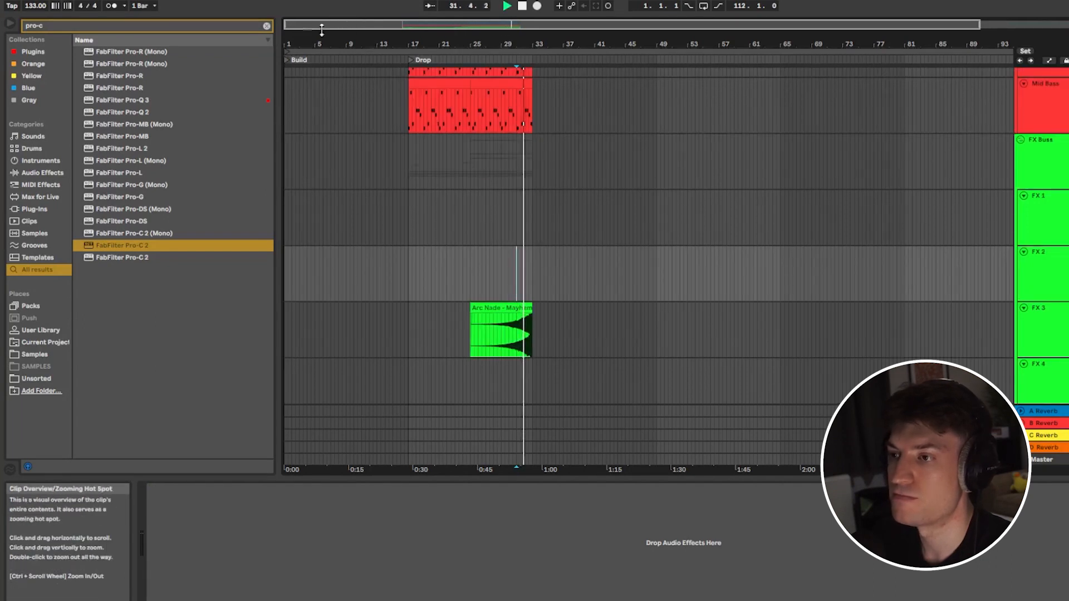
pyautogui.scroll(-2, 518, 243)
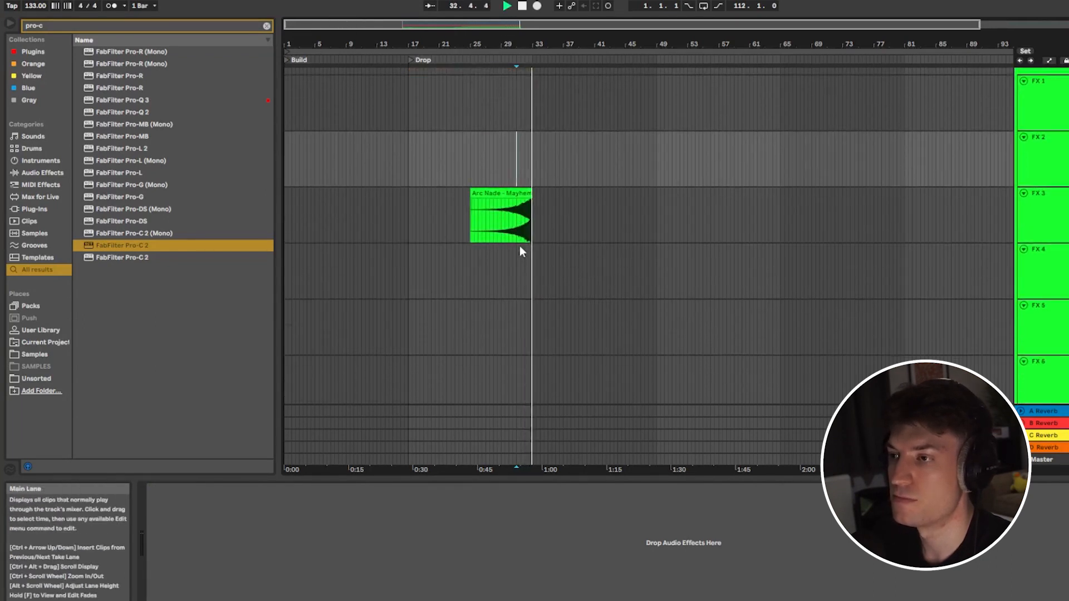
# Step: Look over the remaining riser layers on FX 3 through FX 10, and collapse the FX Buss group
pyautogui.scroll(-3, 520, 246)
pyautogui.scroll(-1, 423, 318)
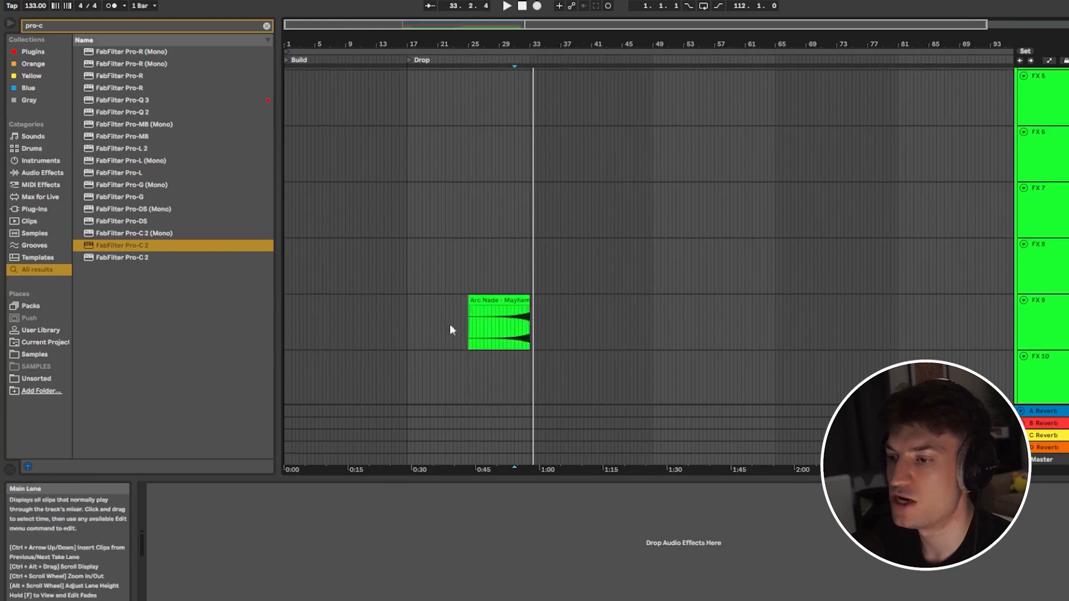
pyautogui.scroll(5, 503, 369)
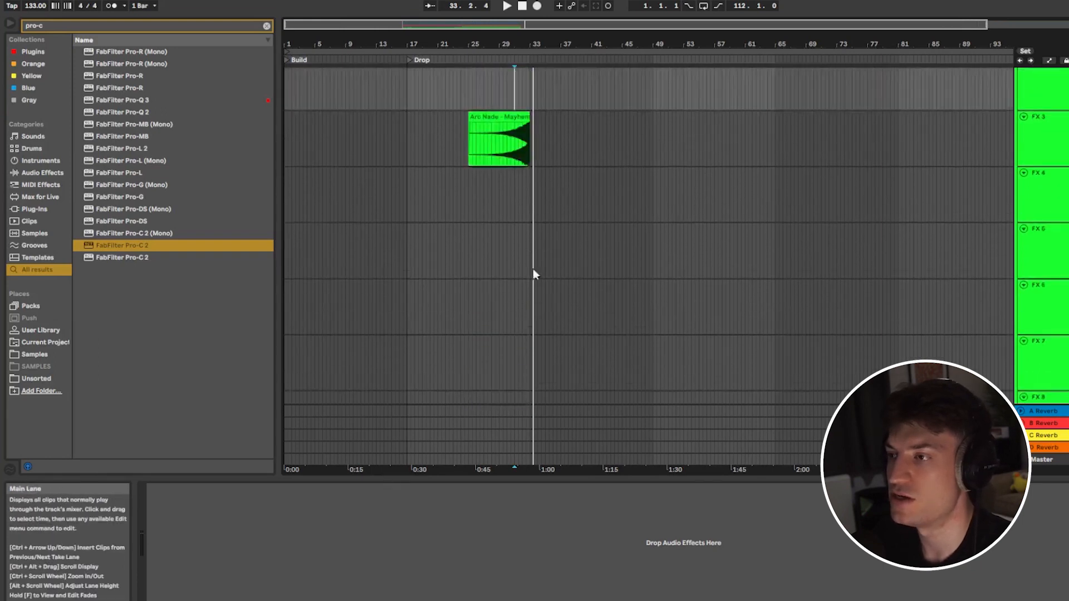
pyautogui.scroll(1, 909, 181)
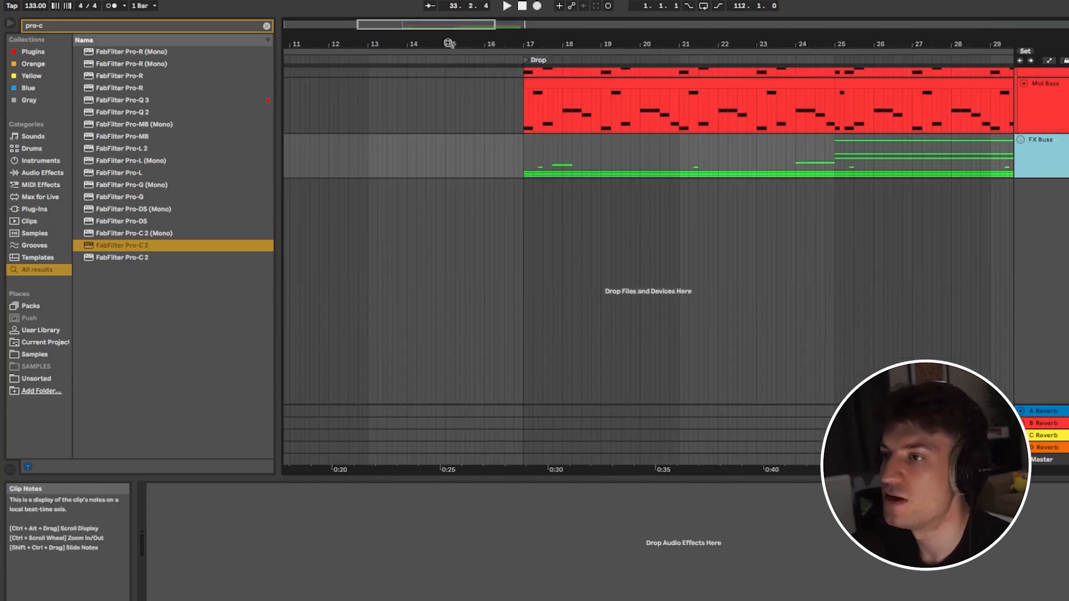
# Step: Bring the whole drop from bar 17 into view and collapse the Bass Buss and Drum Buss groups
pyautogui.moveTo(449, 42); pyautogui.dragTo(294, 41)
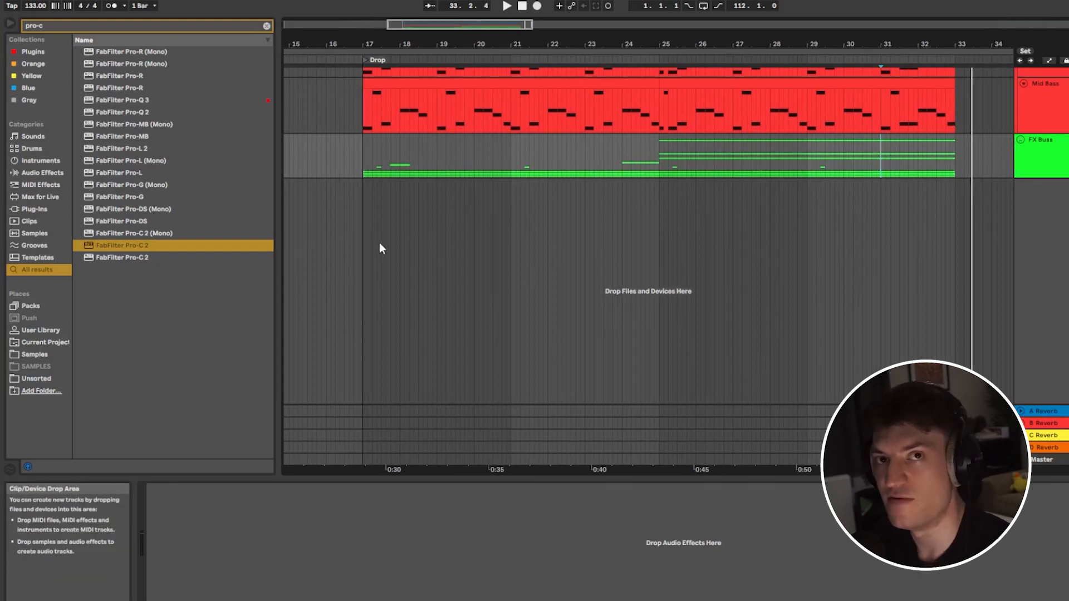
pyautogui.scroll(5, 497, 216)
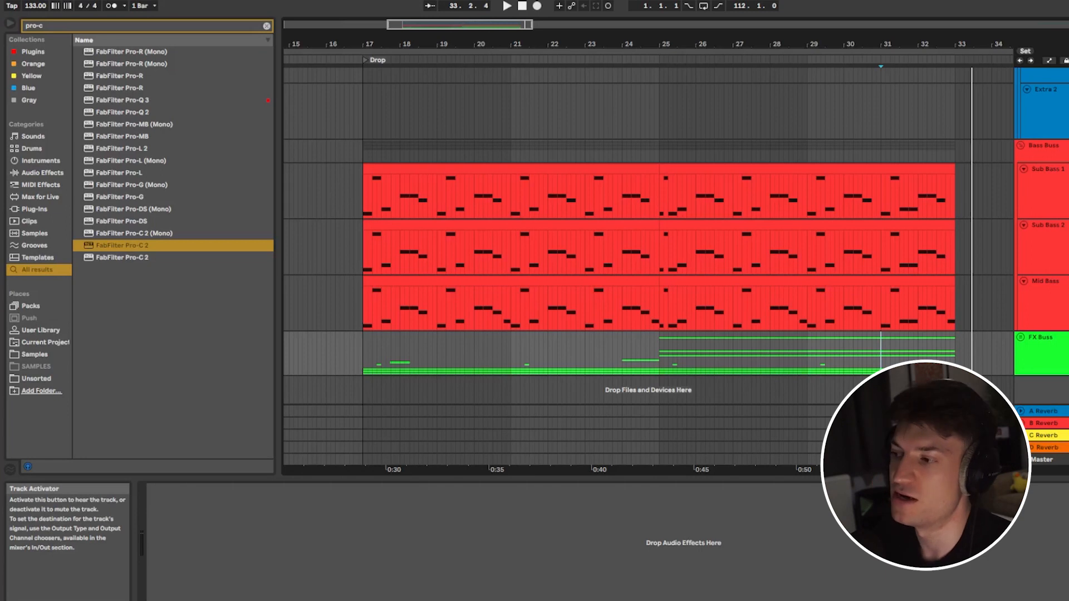
pyautogui.click(1023, 146)
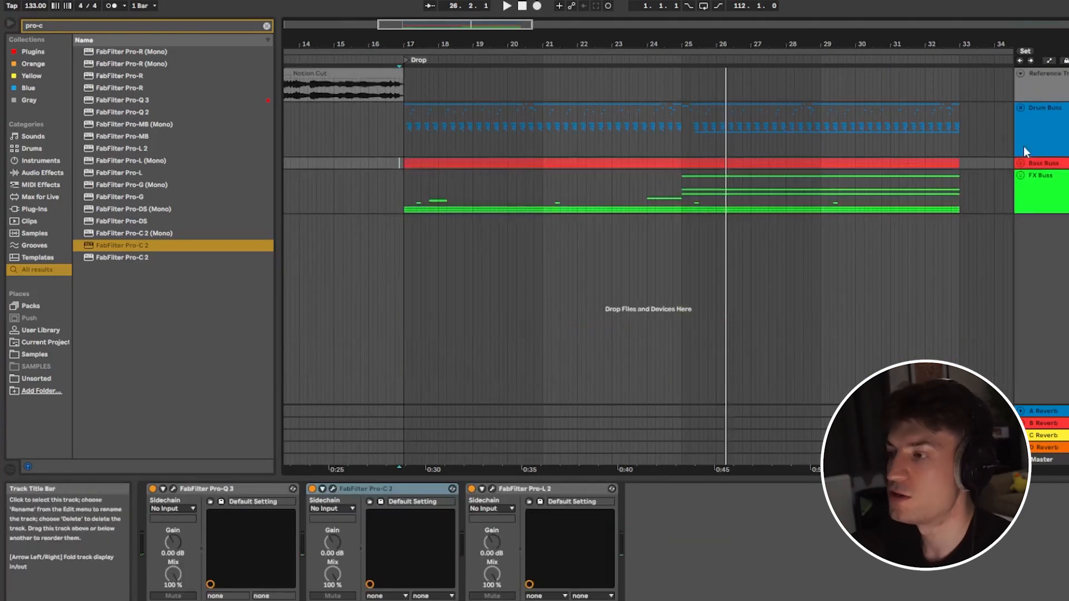